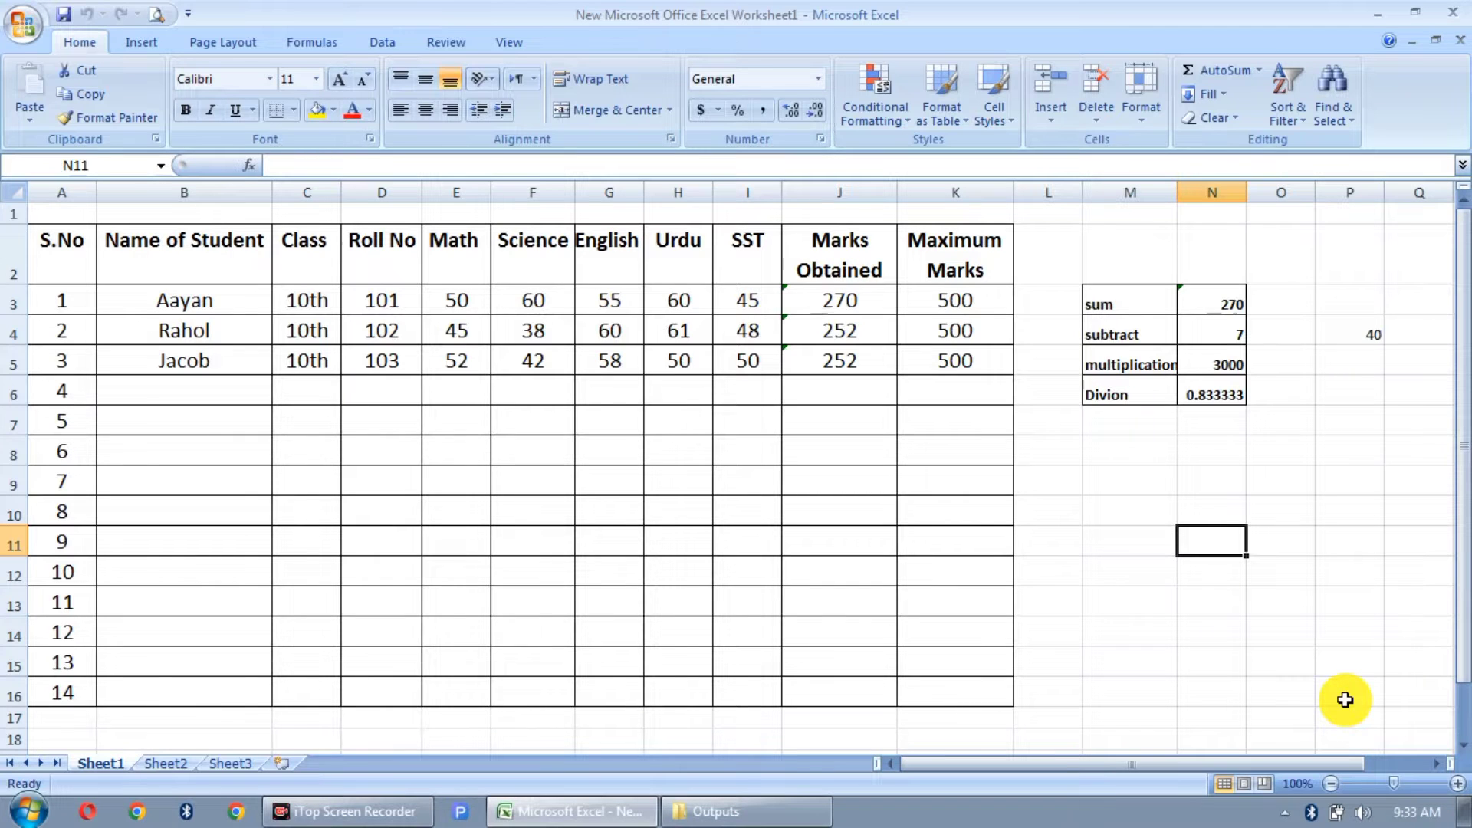
Clear the sum, subtract, multiplication and division labels and results from M3:N6.
click(1151, 293)
key(shift+Right)
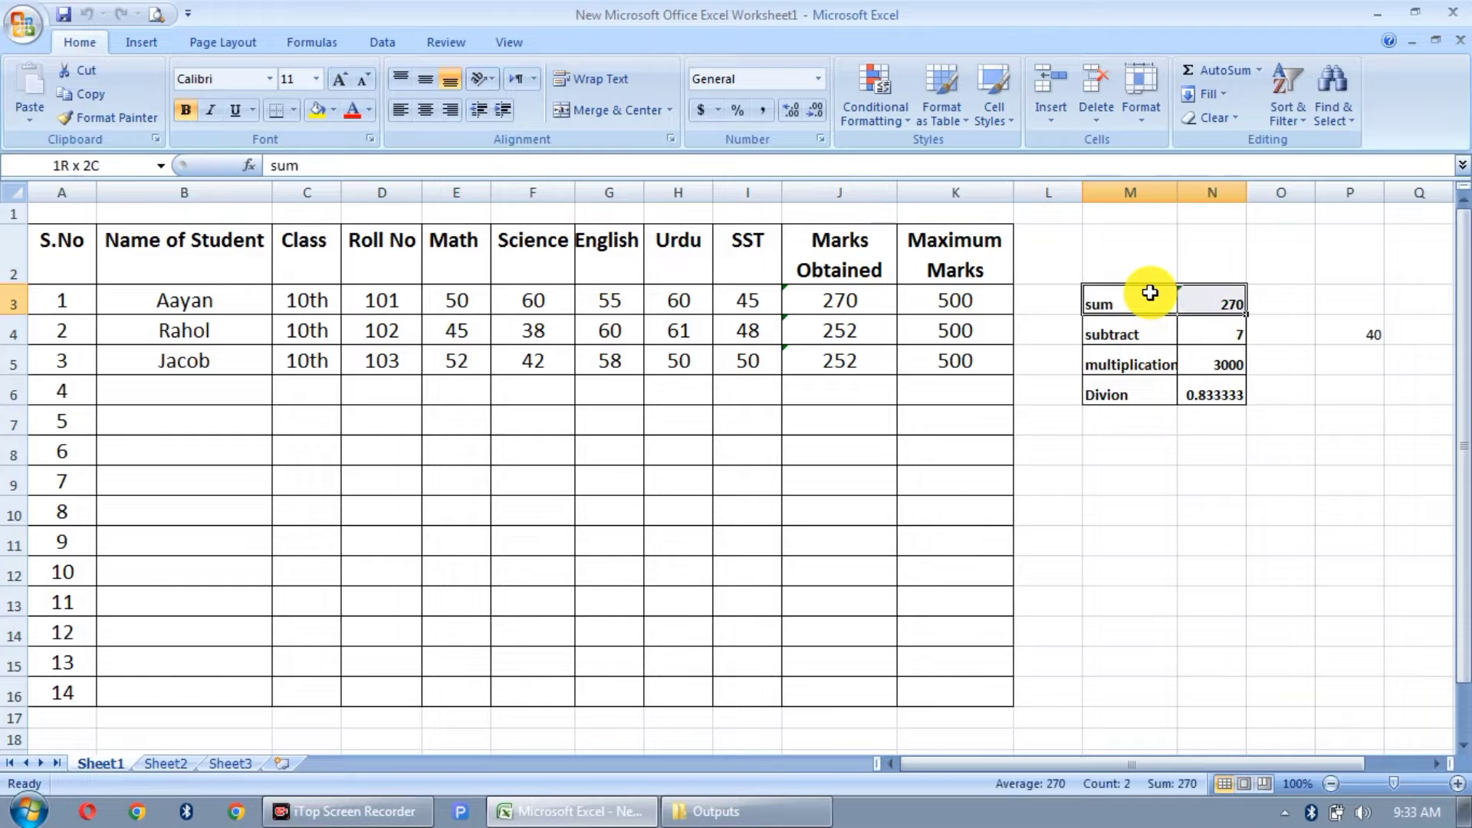
key(shift+Down)
key(shift+Down)
key(shift+Down)
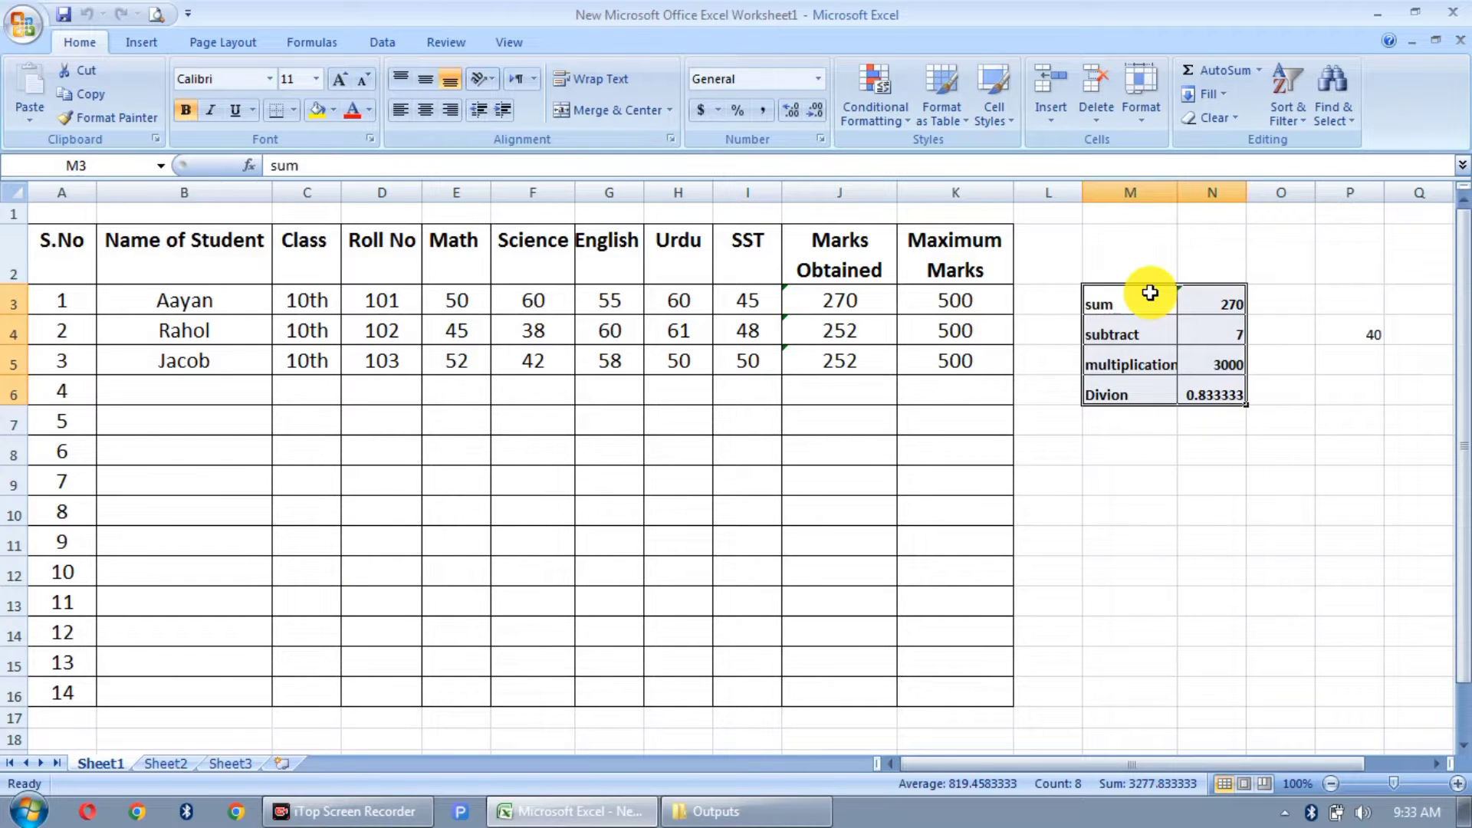
key(Delete)
click(1151, 293)
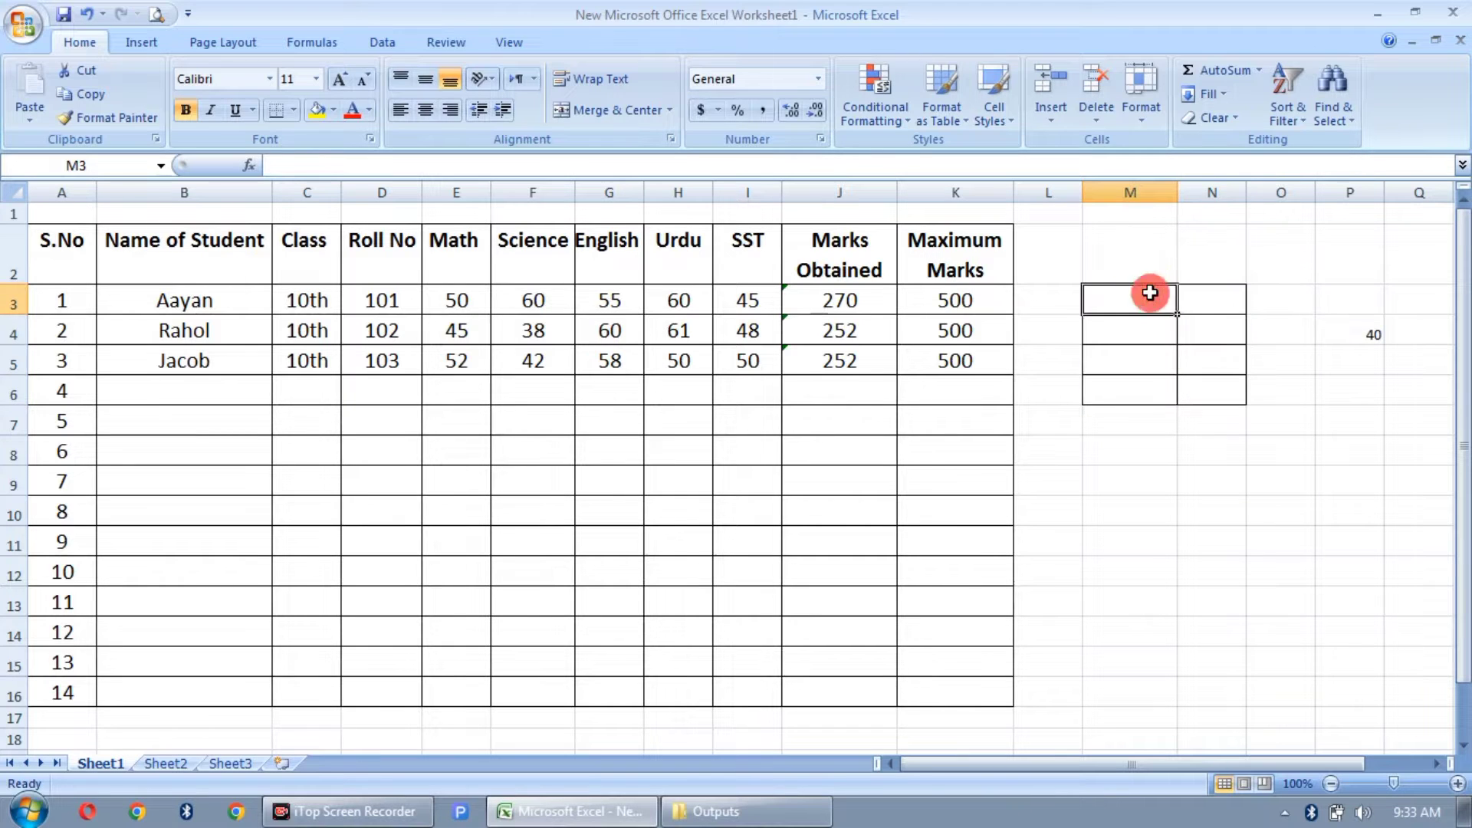
Enter a 'Percentage' heading in L2 and enlarge it to 16 pt.
click(1043, 275)
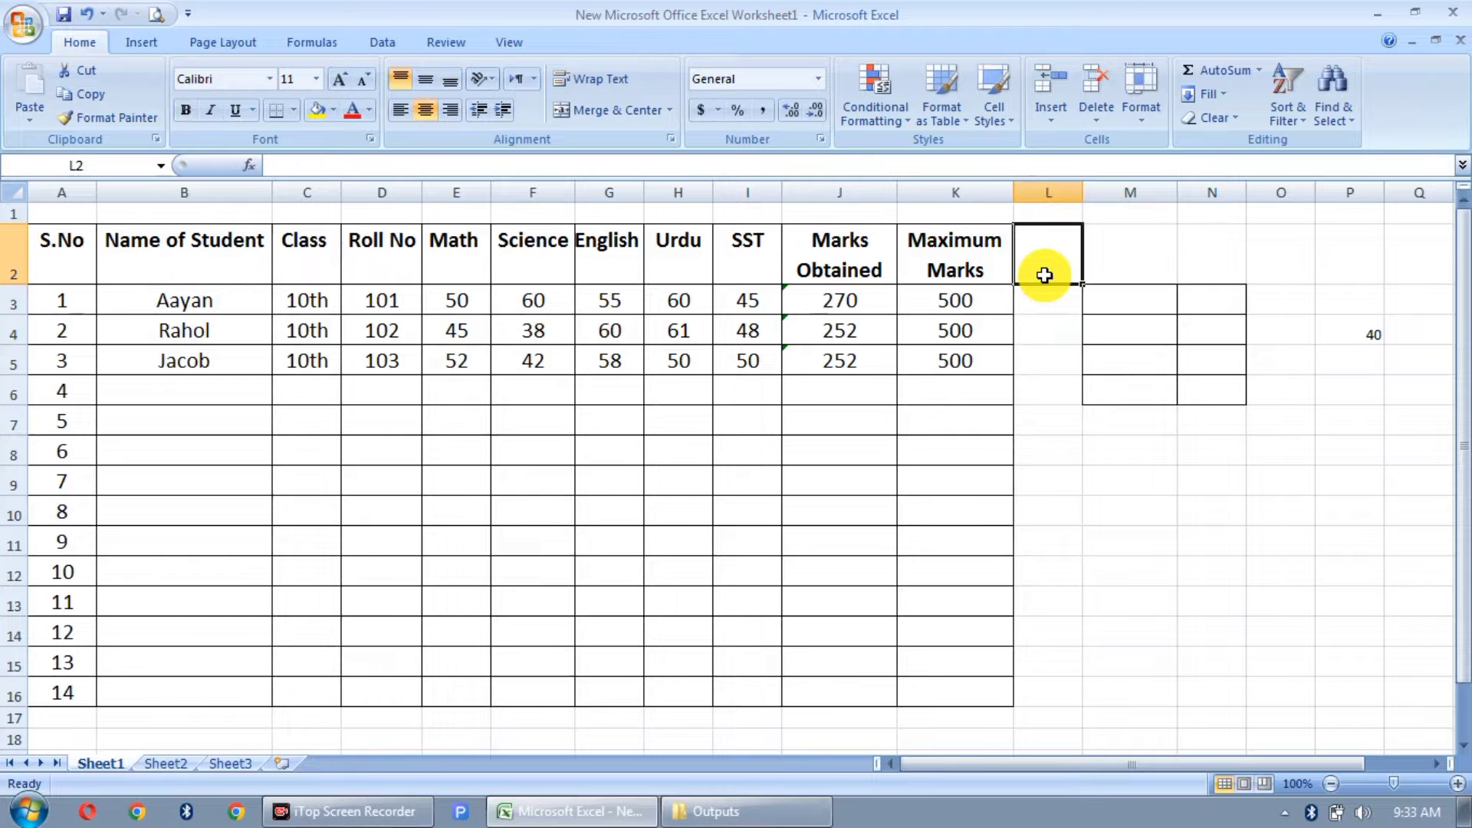
text(Pe)
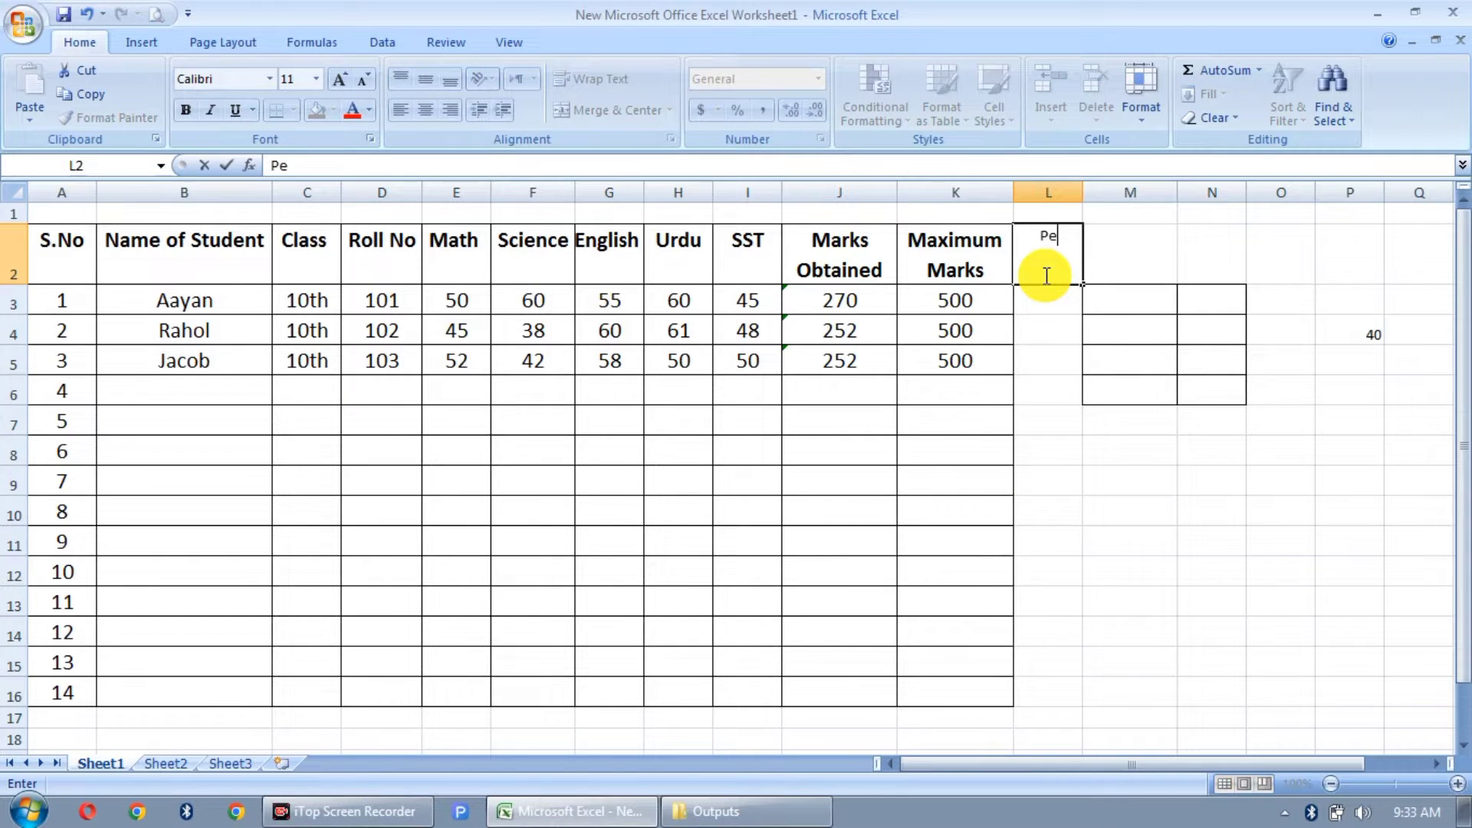
text(rc)
text(c)
text(entage)
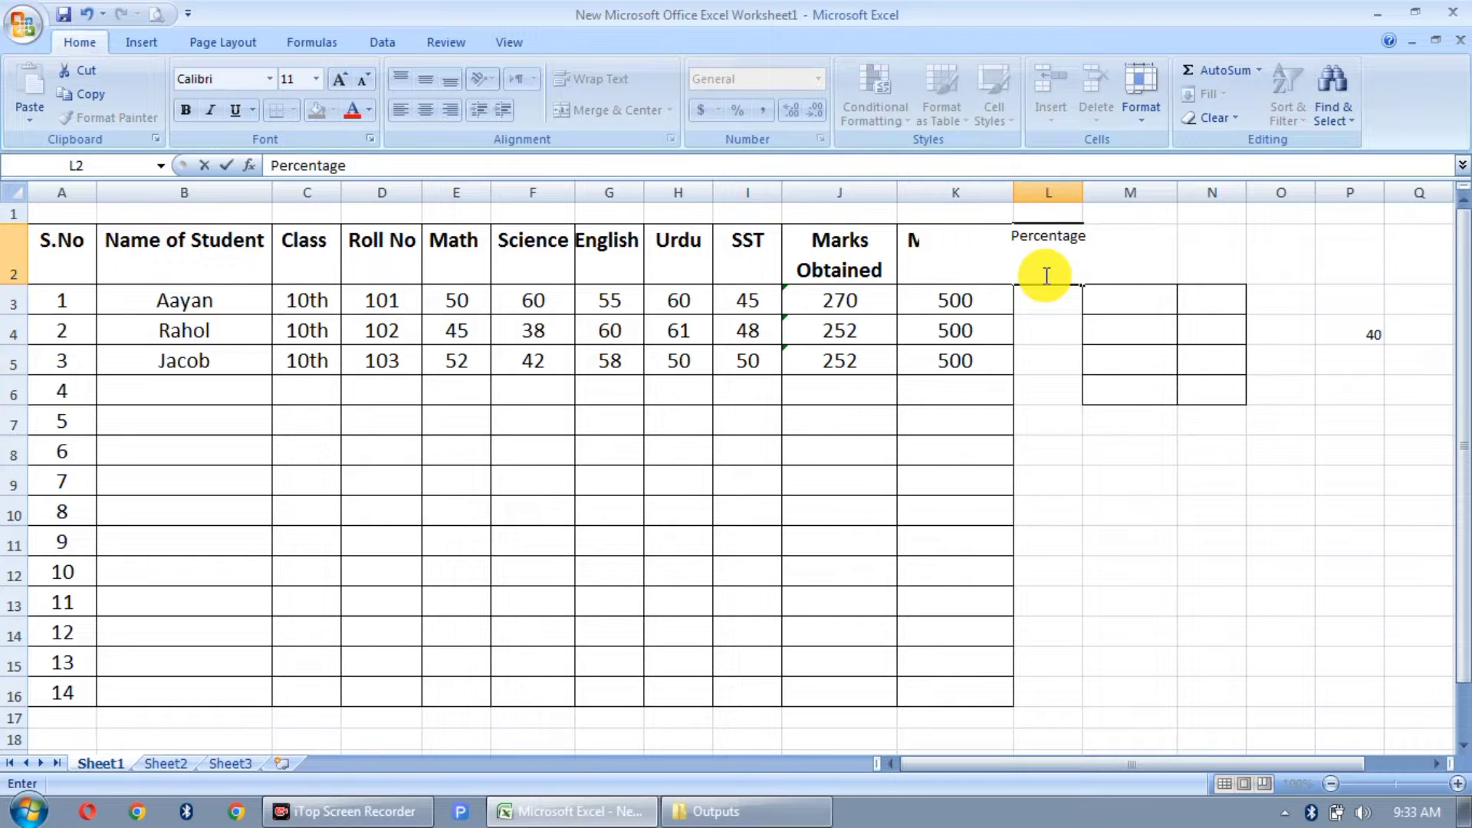
click(1051, 415)
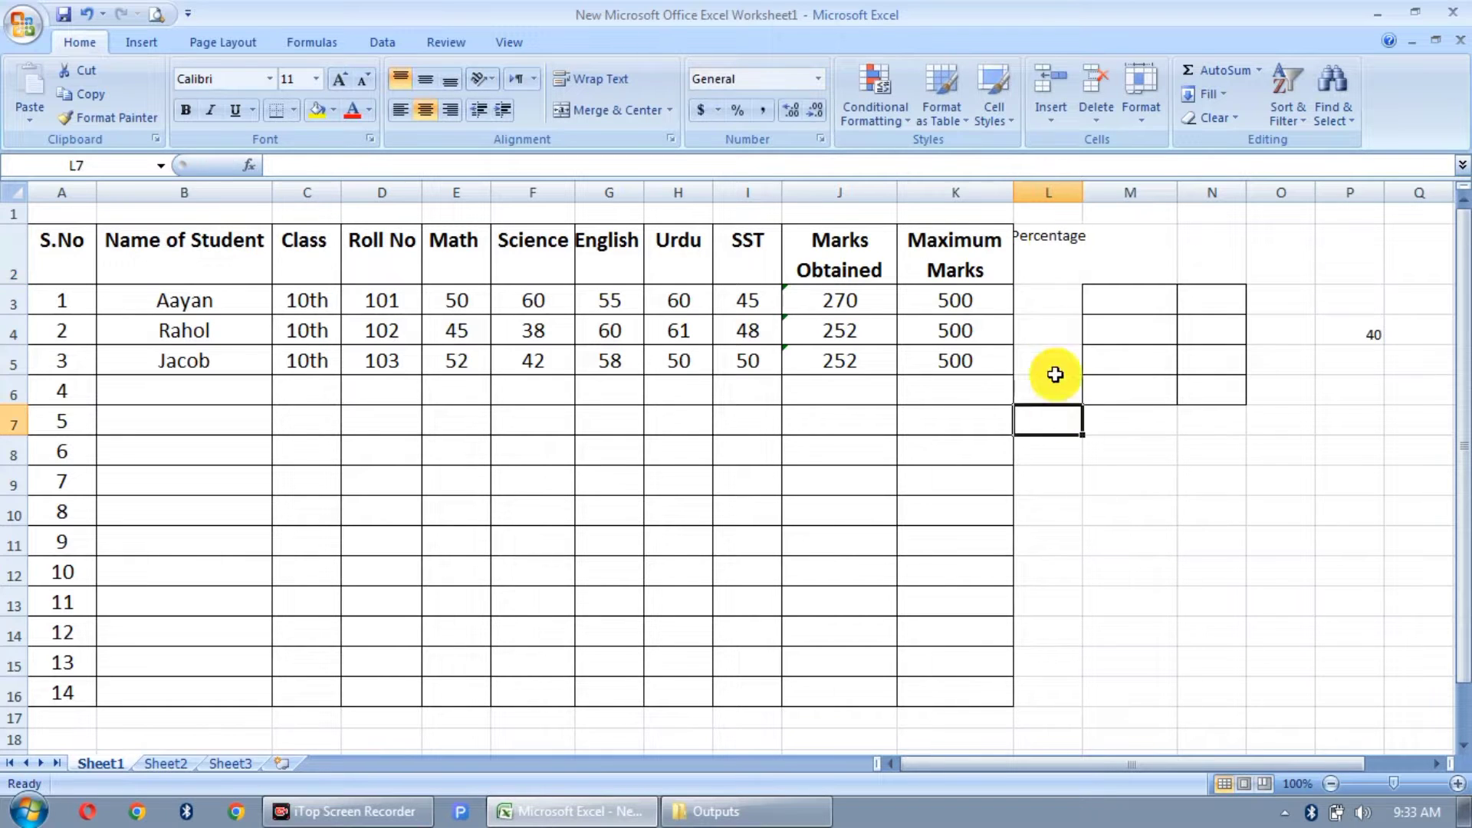
click(1057, 241)
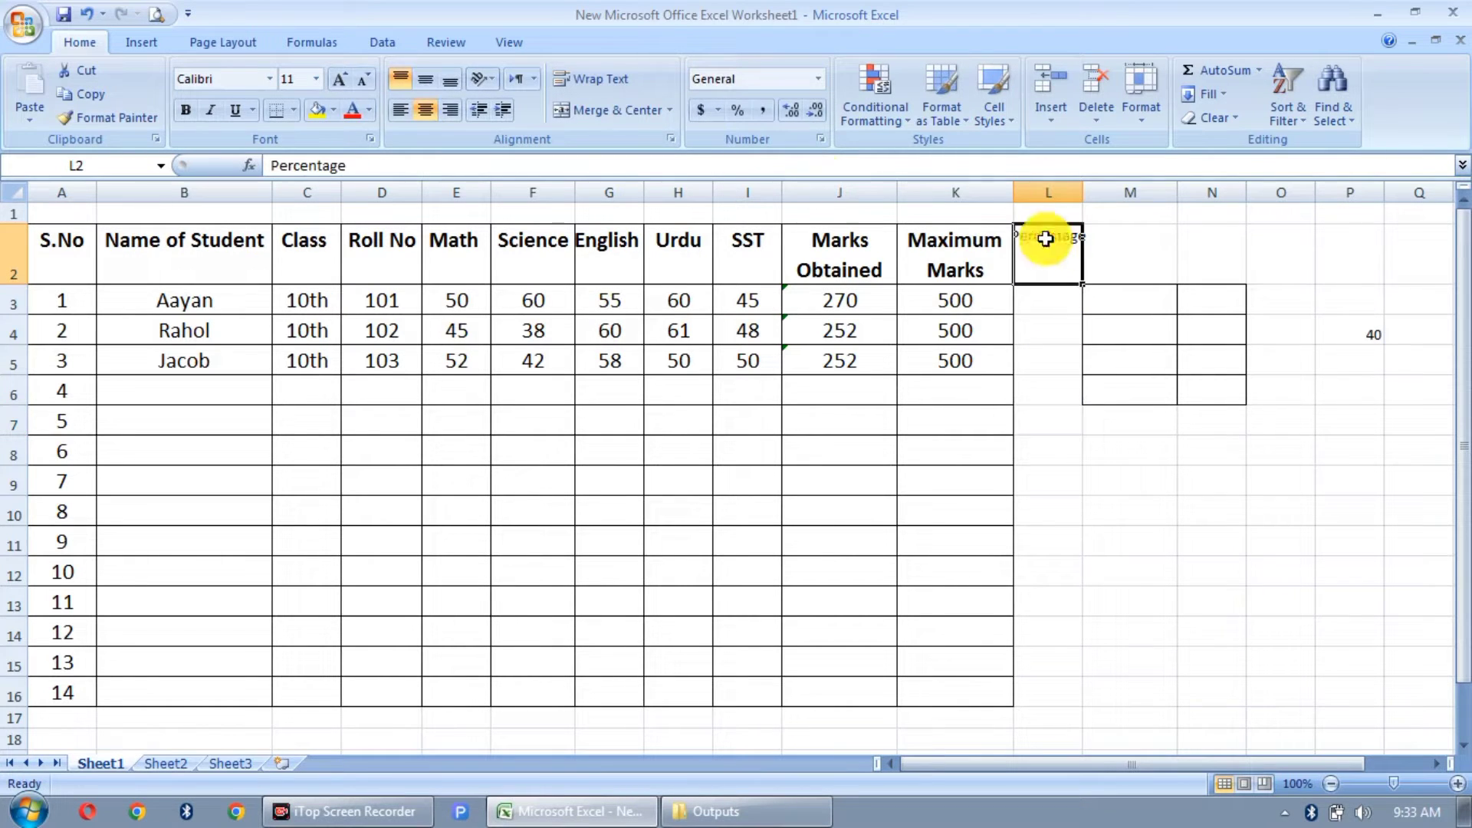
click(343, 85)
click(343, 84)
click(342, 84)
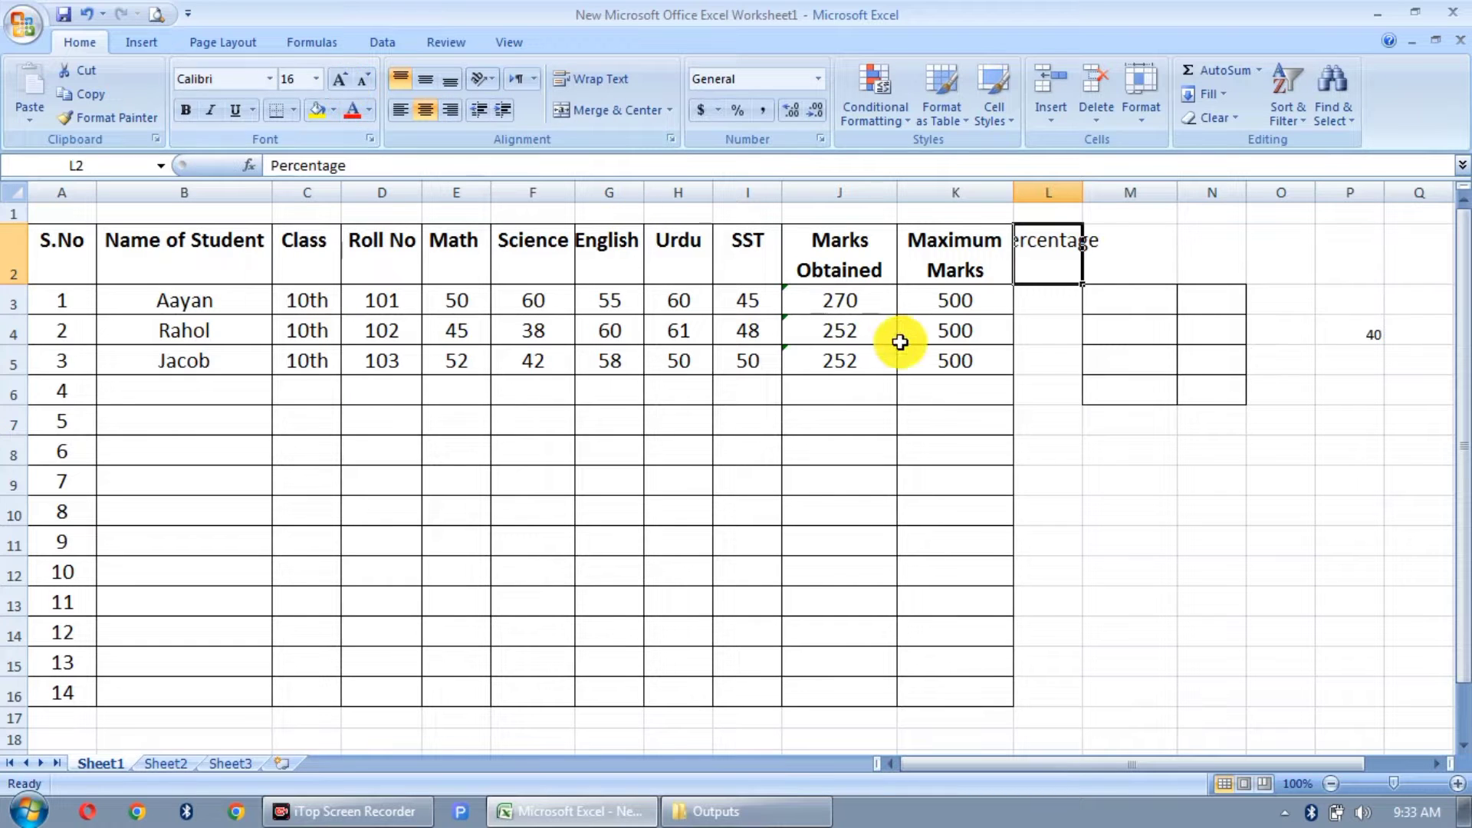
Widen column L to fit the Percentage heading and make the heading bold.
mouse_move(1016, 319)
mouse_down()
mouse_move(1106, 299)
mouse_move(1112, 329)
mouse_up()
click(1125, 571)
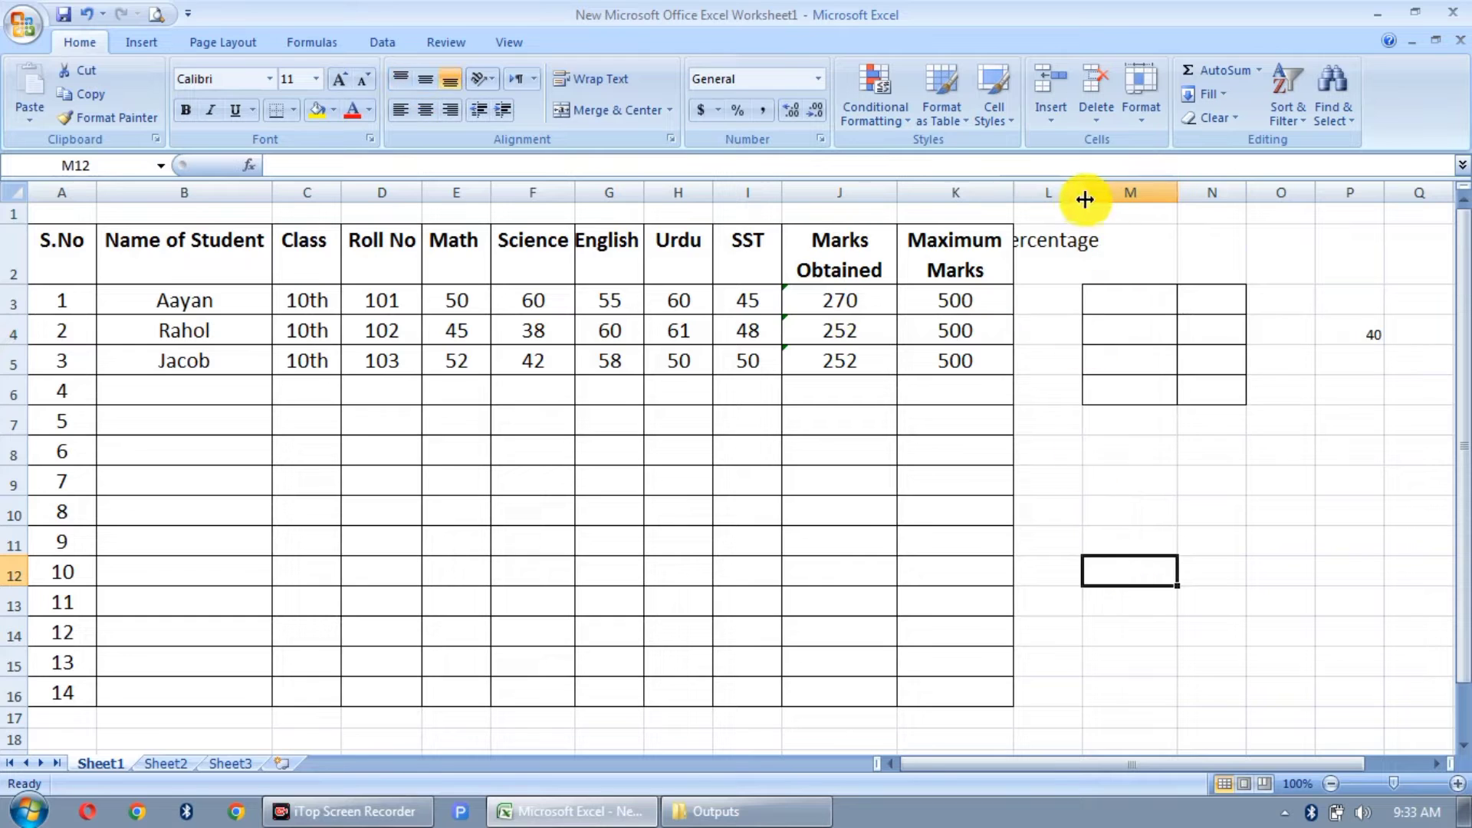
drag(1084, 199, 1127, 230)
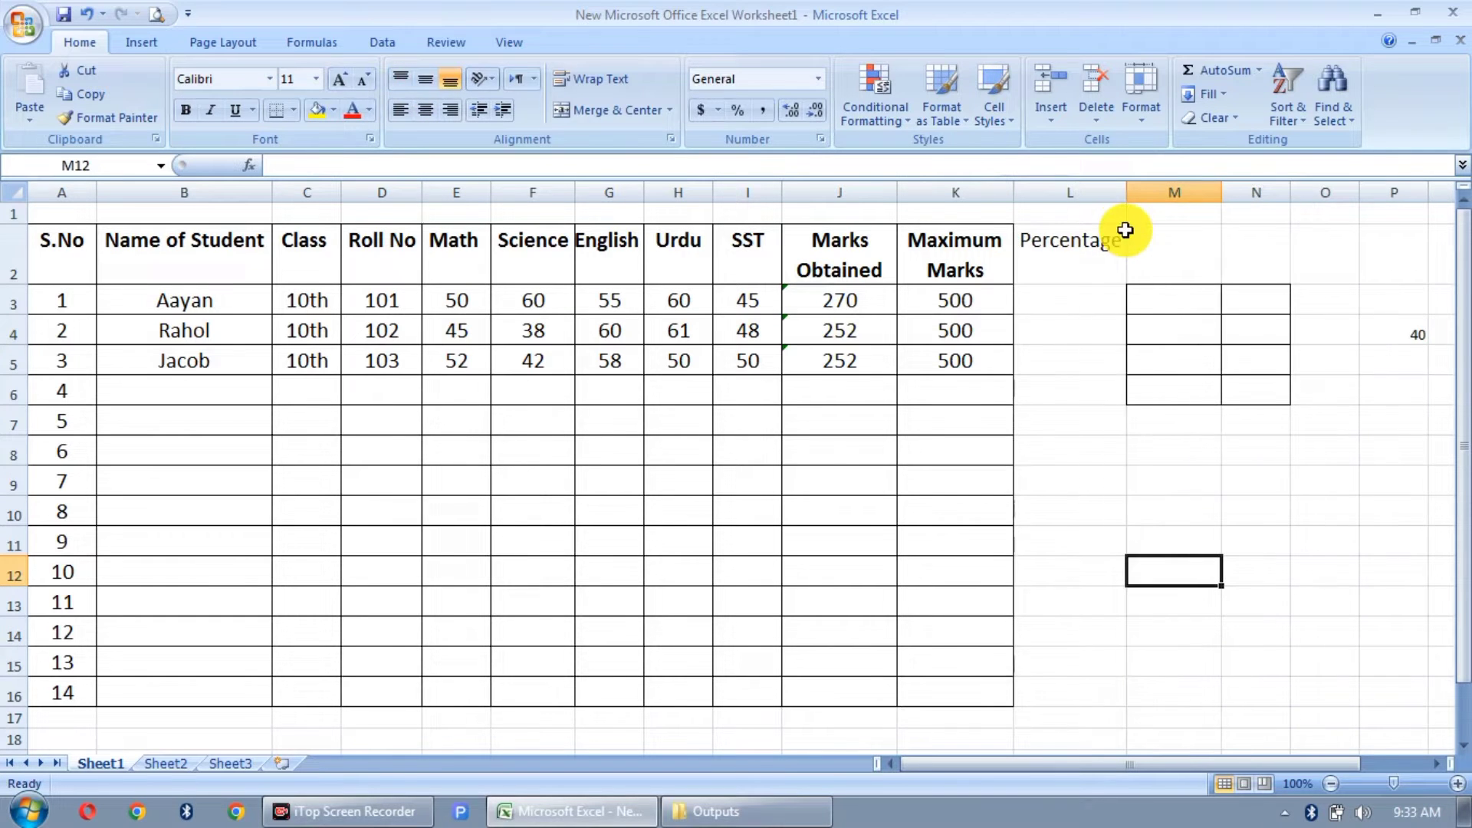
click(1084, 240)
key(ctrl+b)
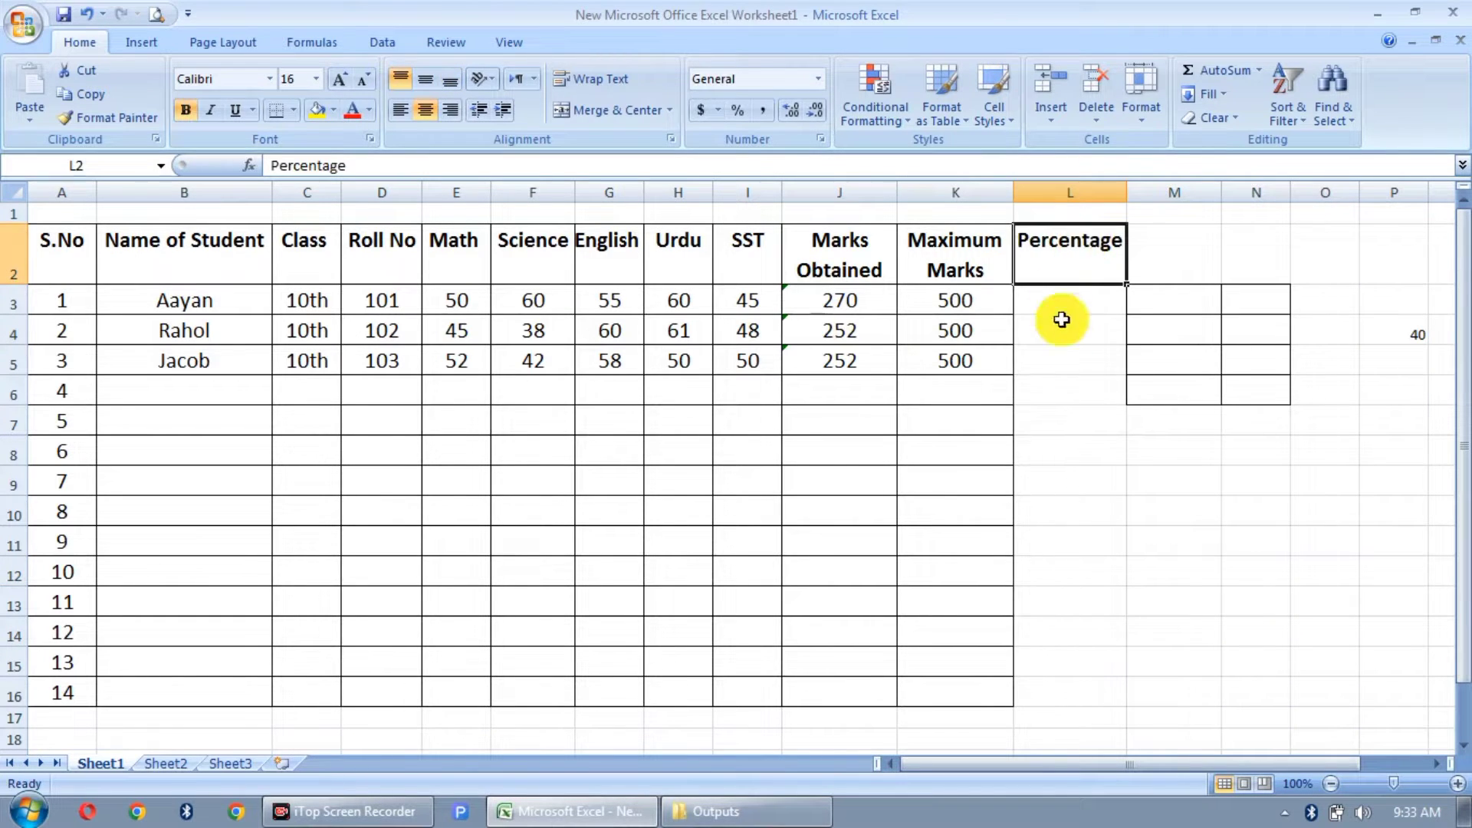
click(1077, 295)
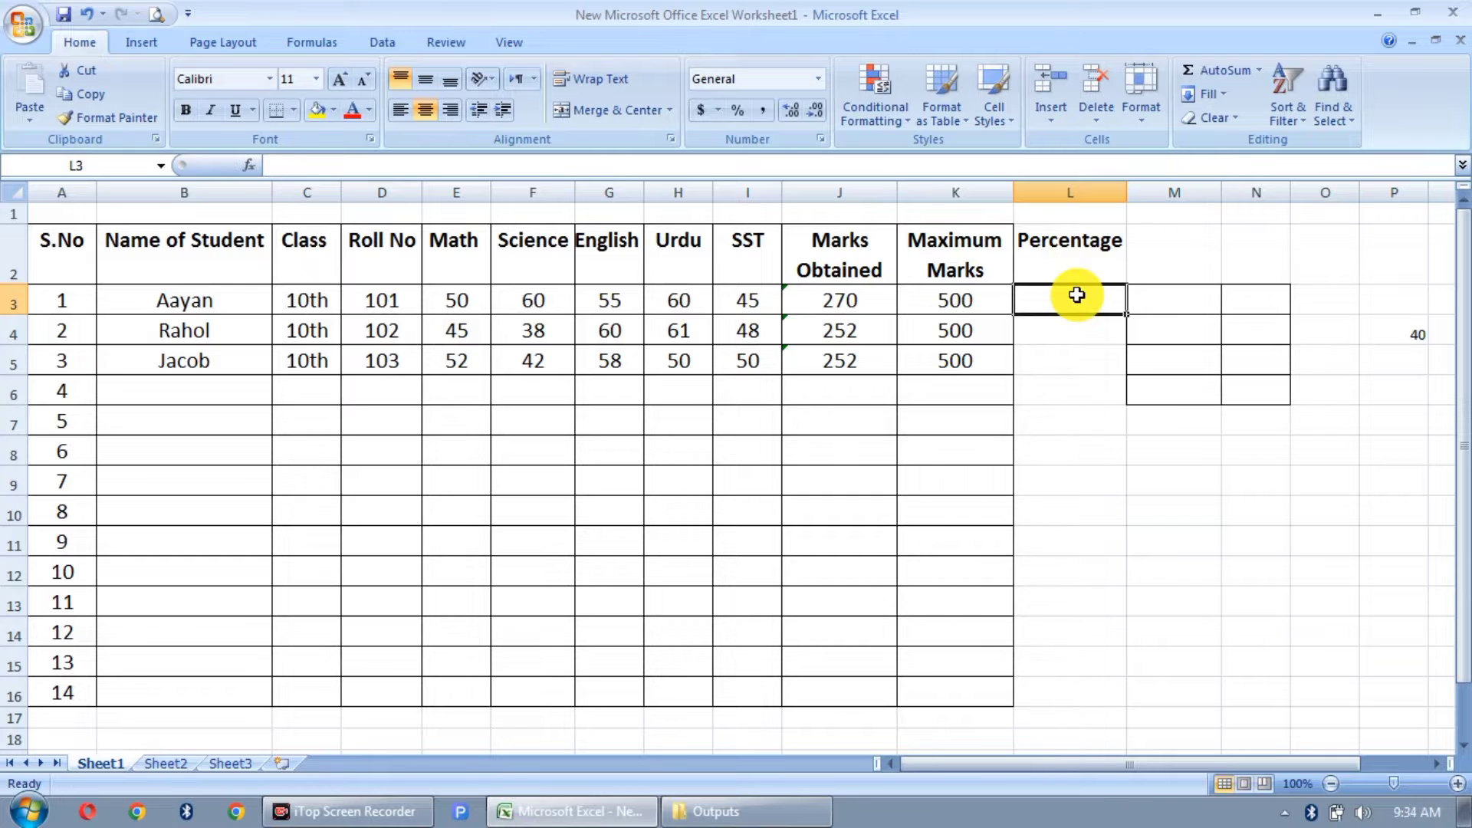
Enter =(J3/K3*100) in L3 so the first student's percentage shows 54.
text(=)
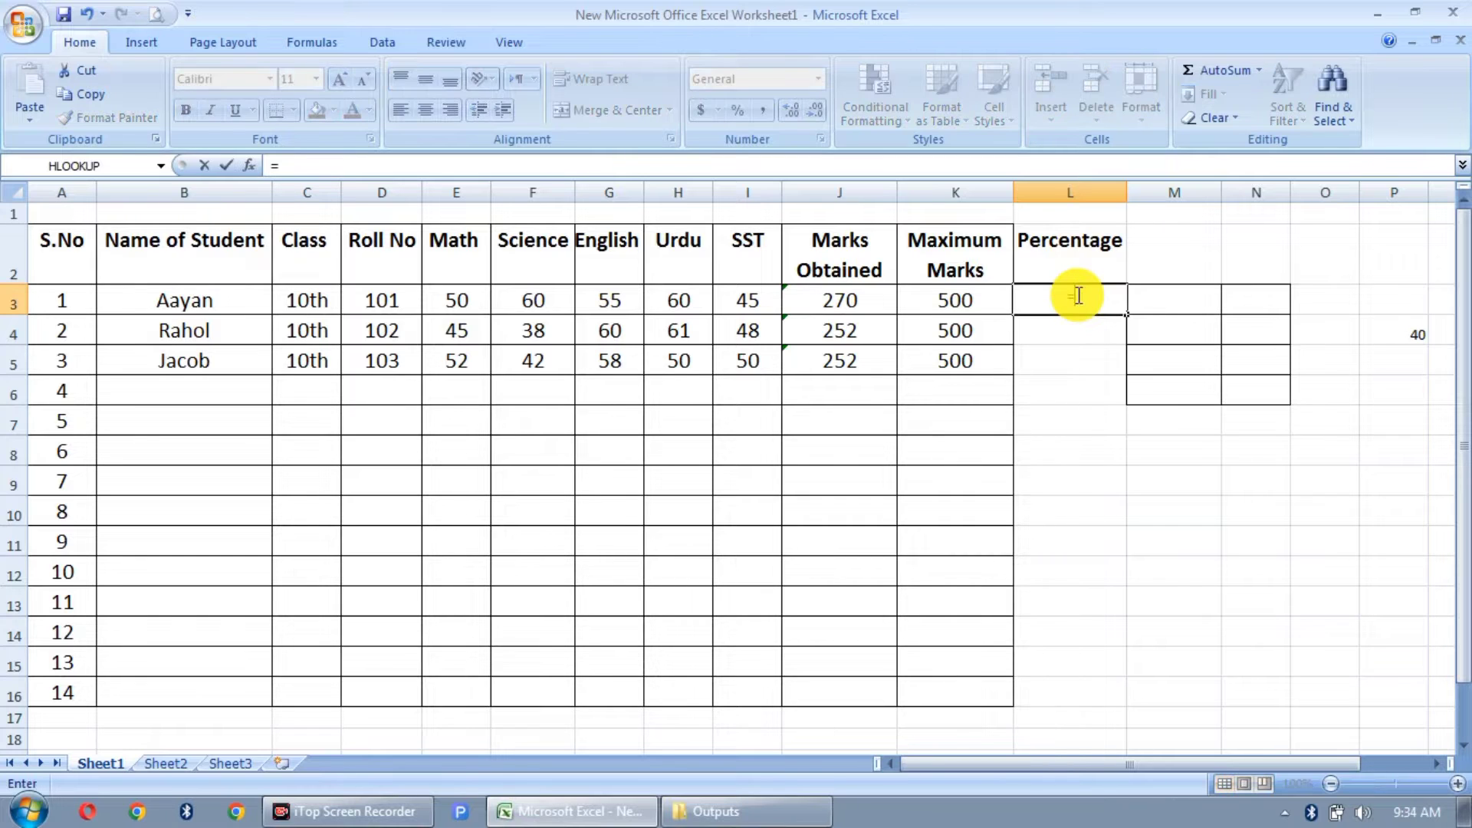
text(()
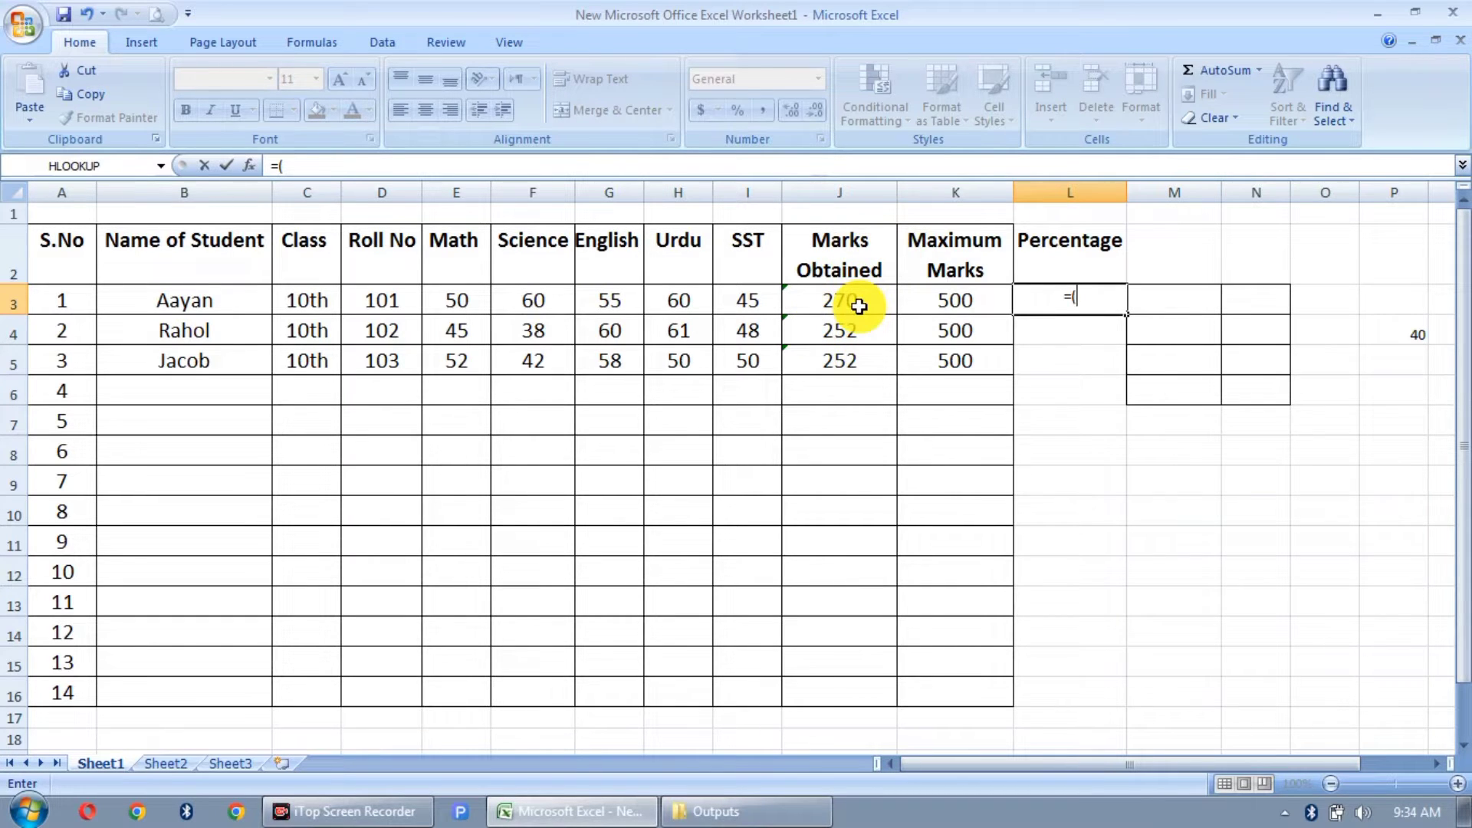
text(j)
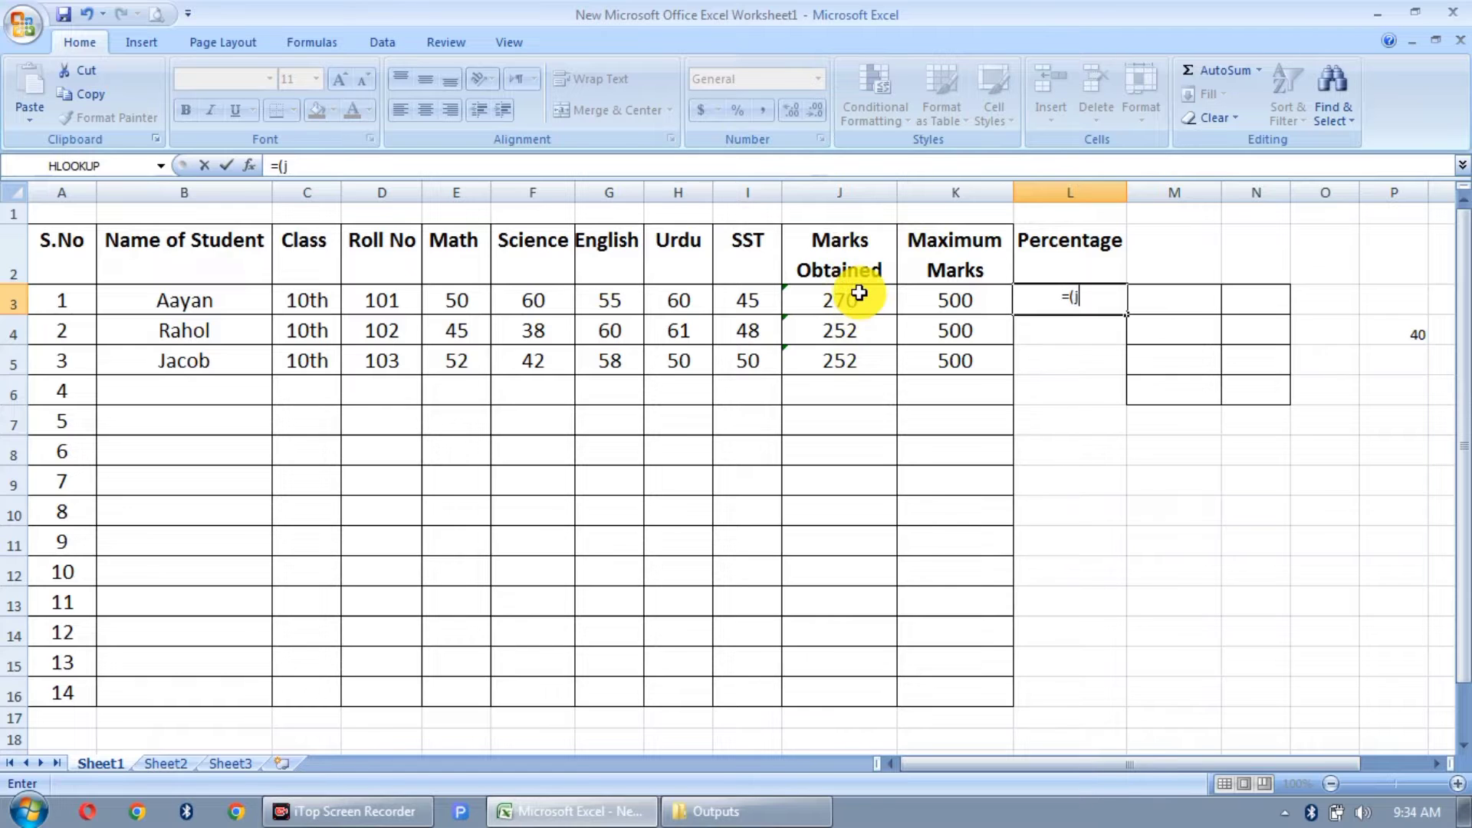
text(3)
text(/)
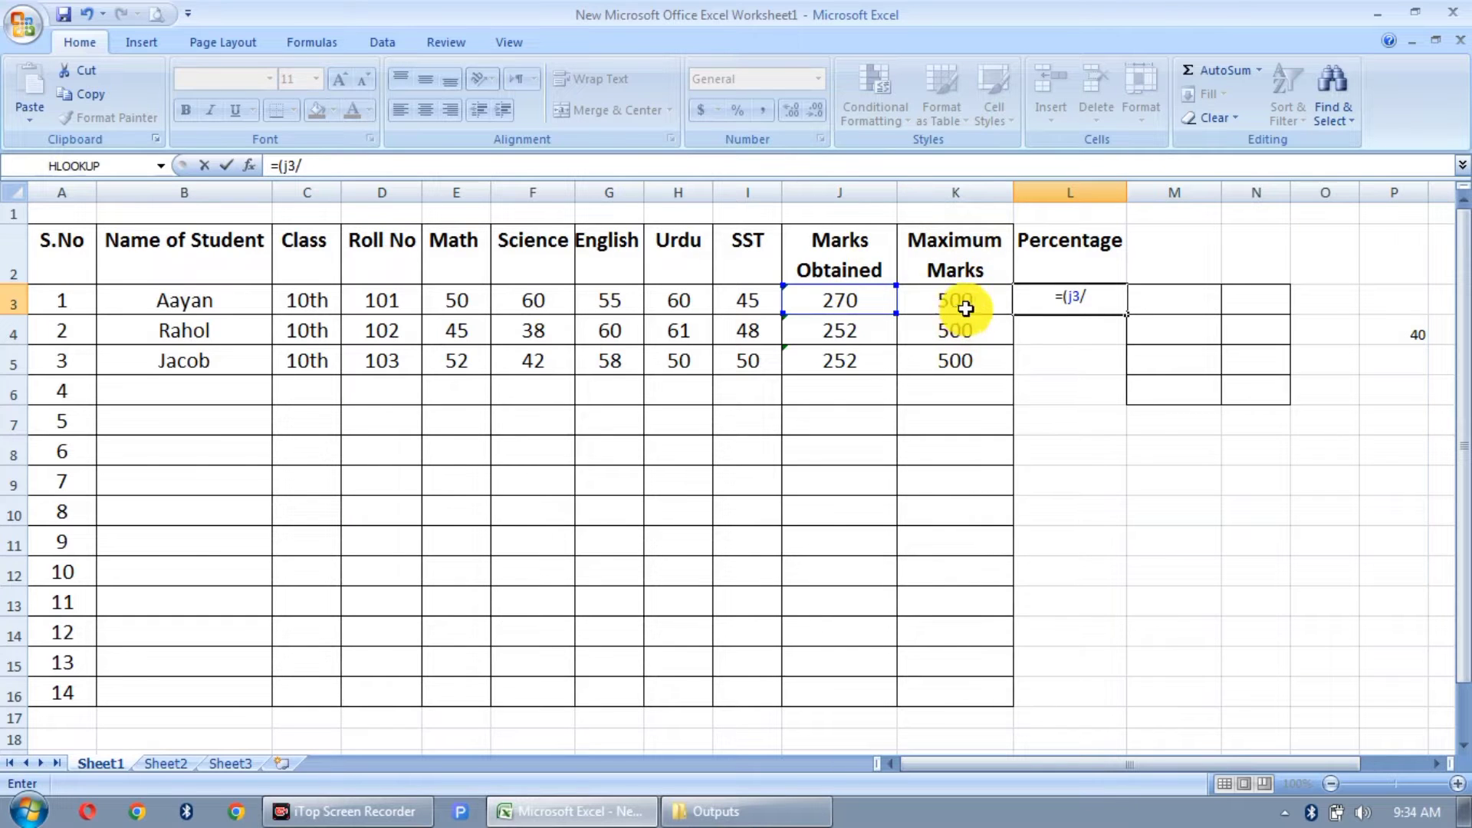
text(k)
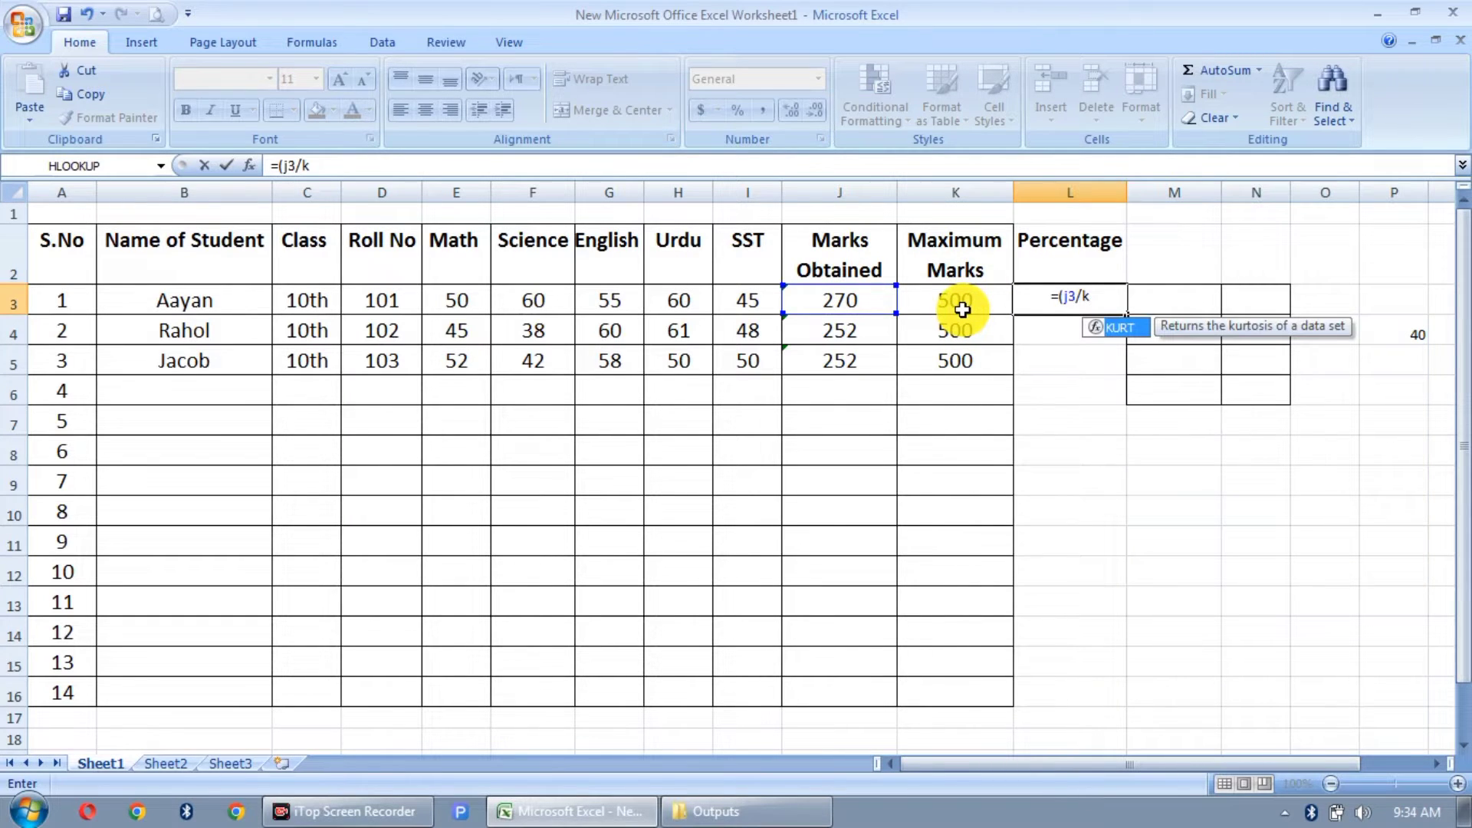
text(3)
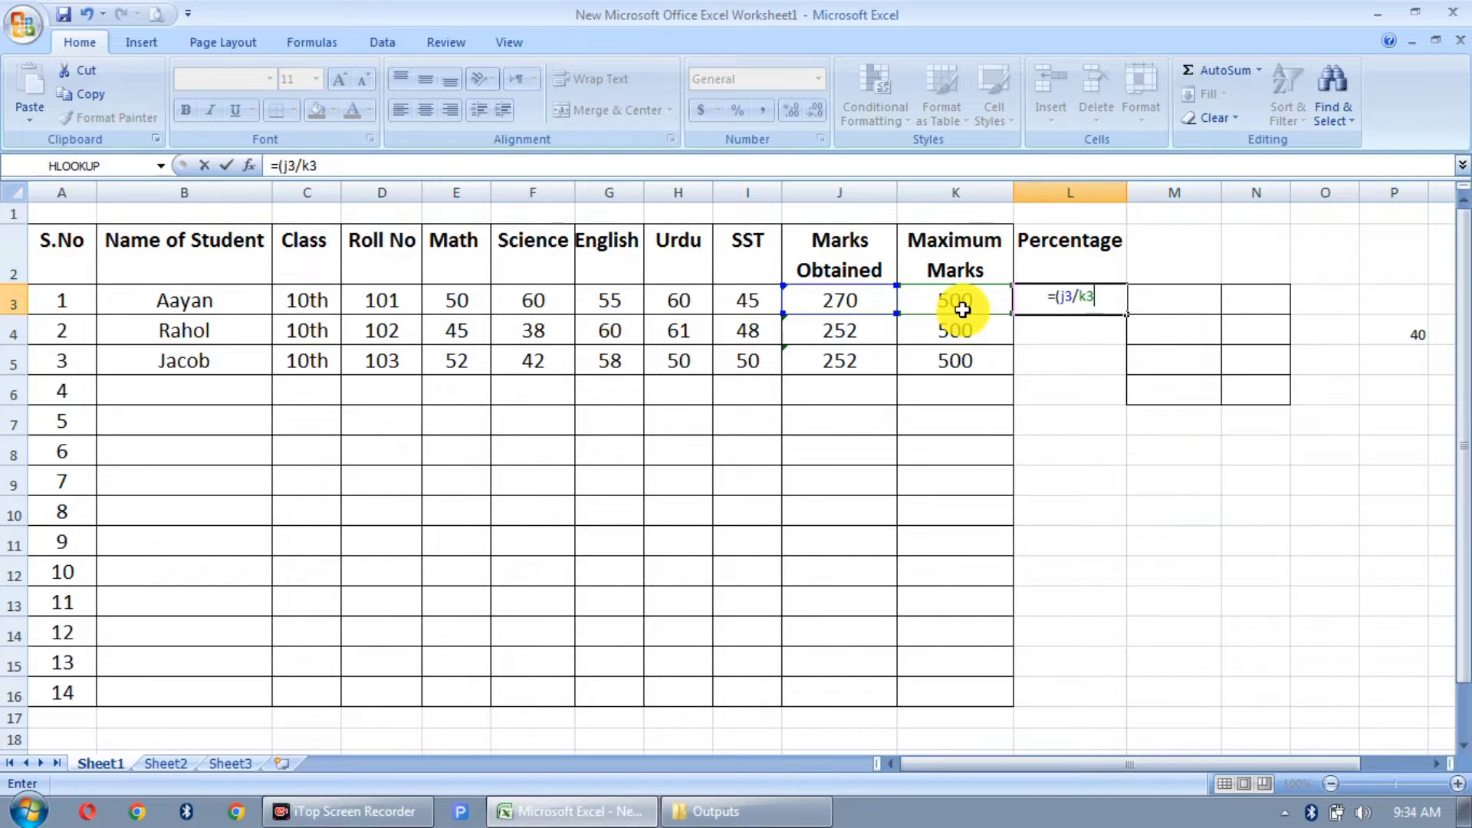
text(*)
text(100)
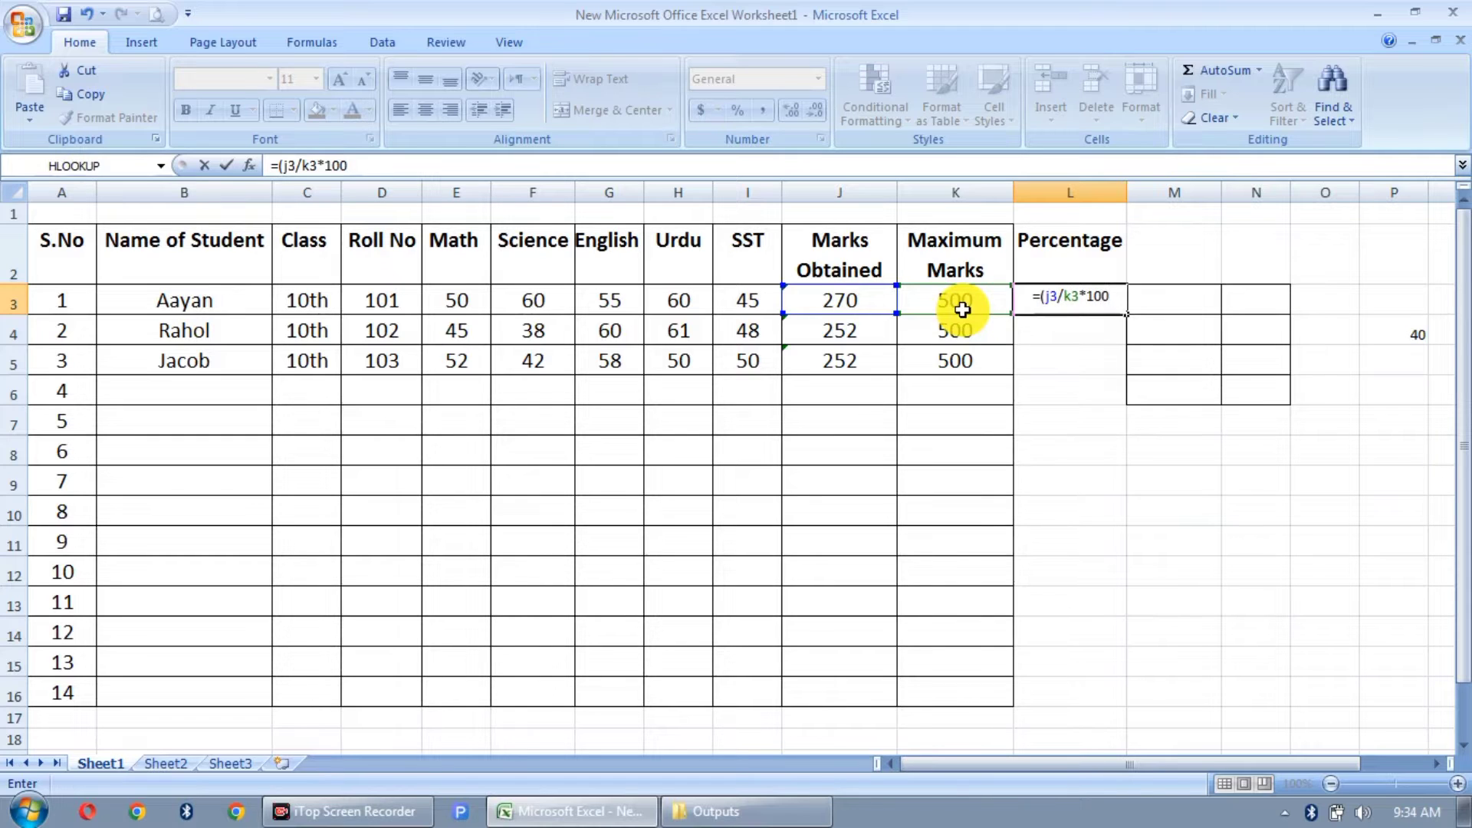
text())
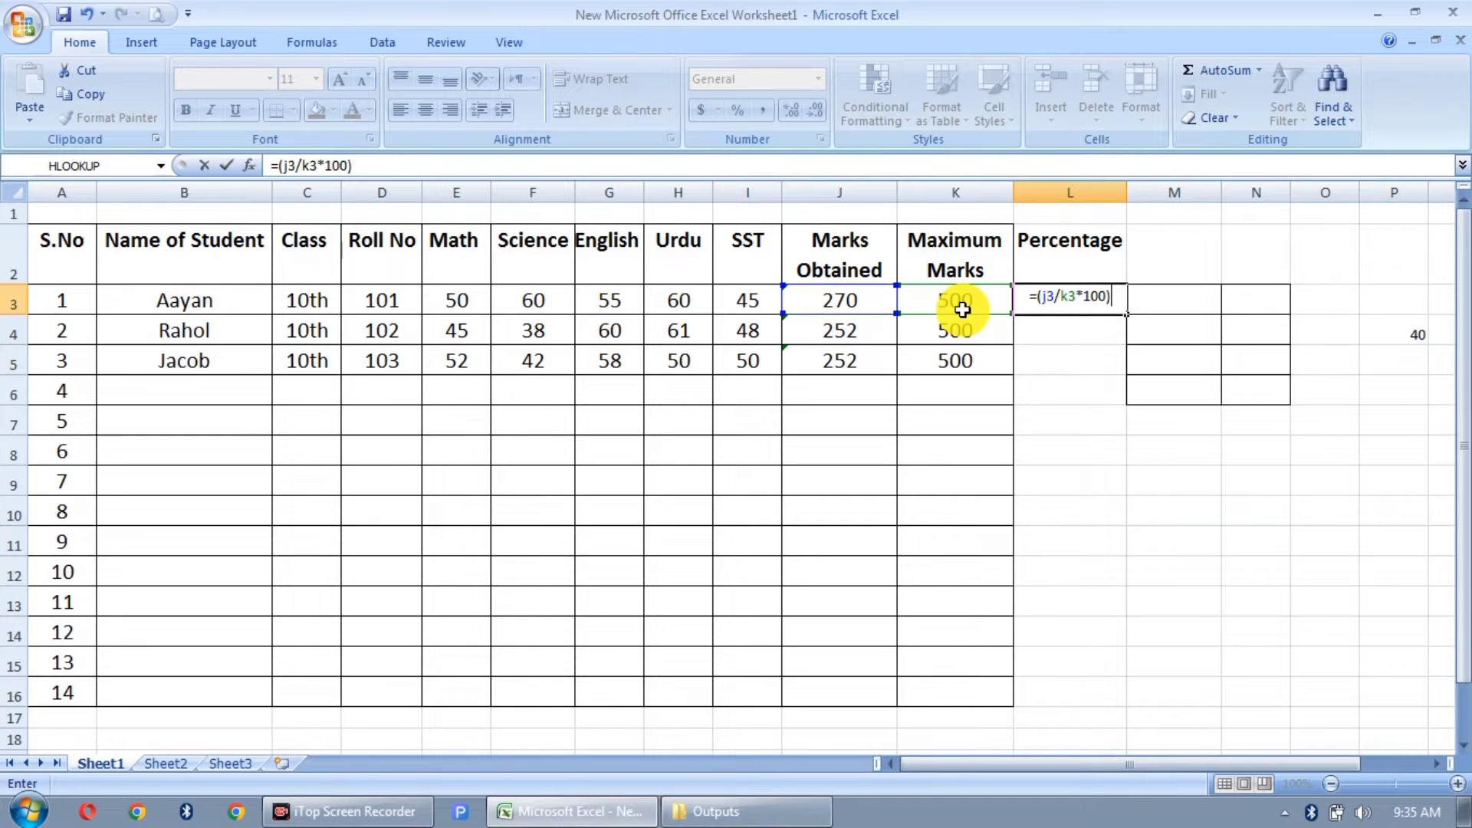
key(Return)
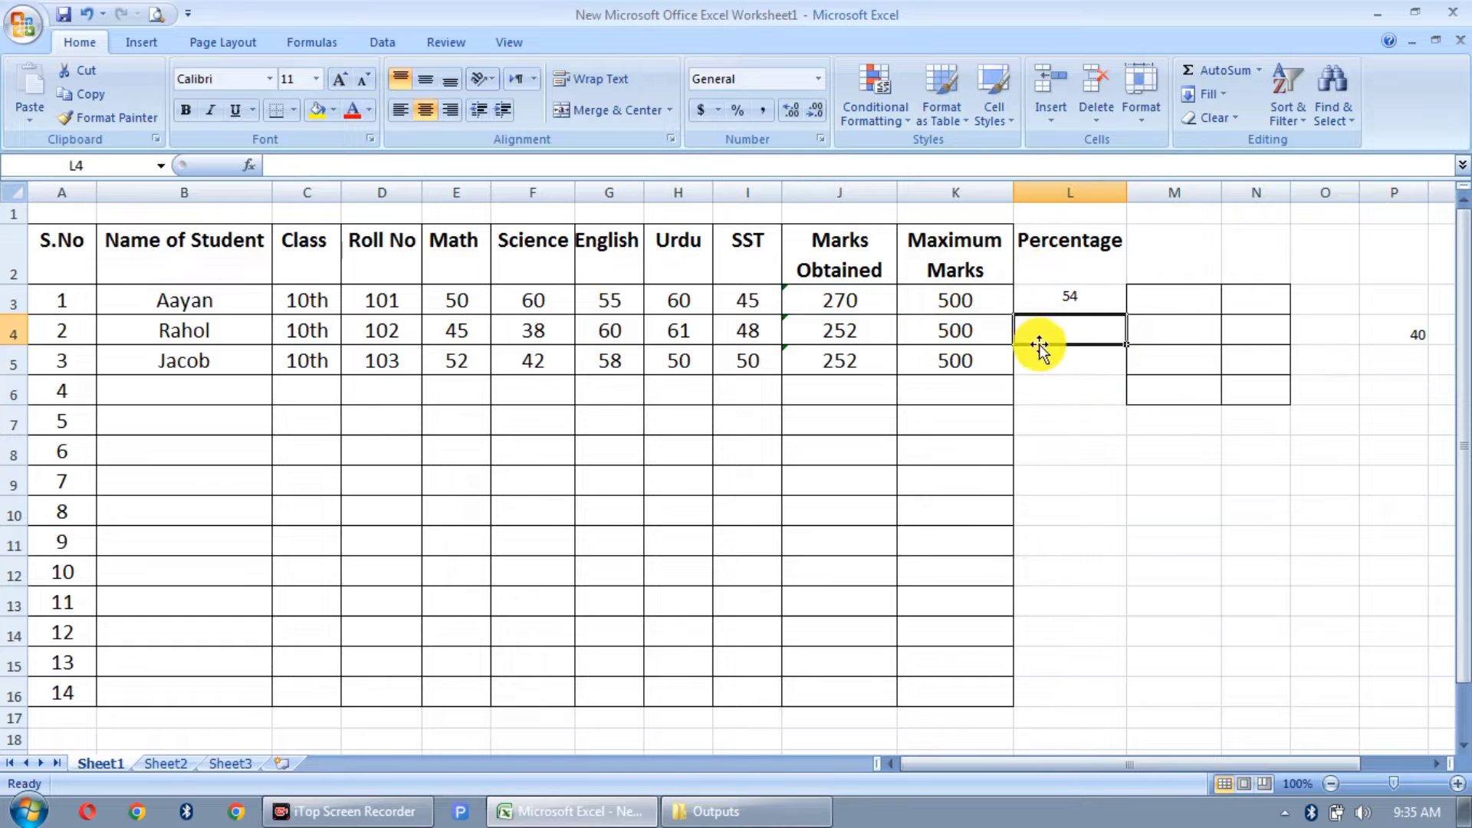
Fill the L3 percentage formula down to L5, giving 50.4 for the other two students.
click(1066, 261)
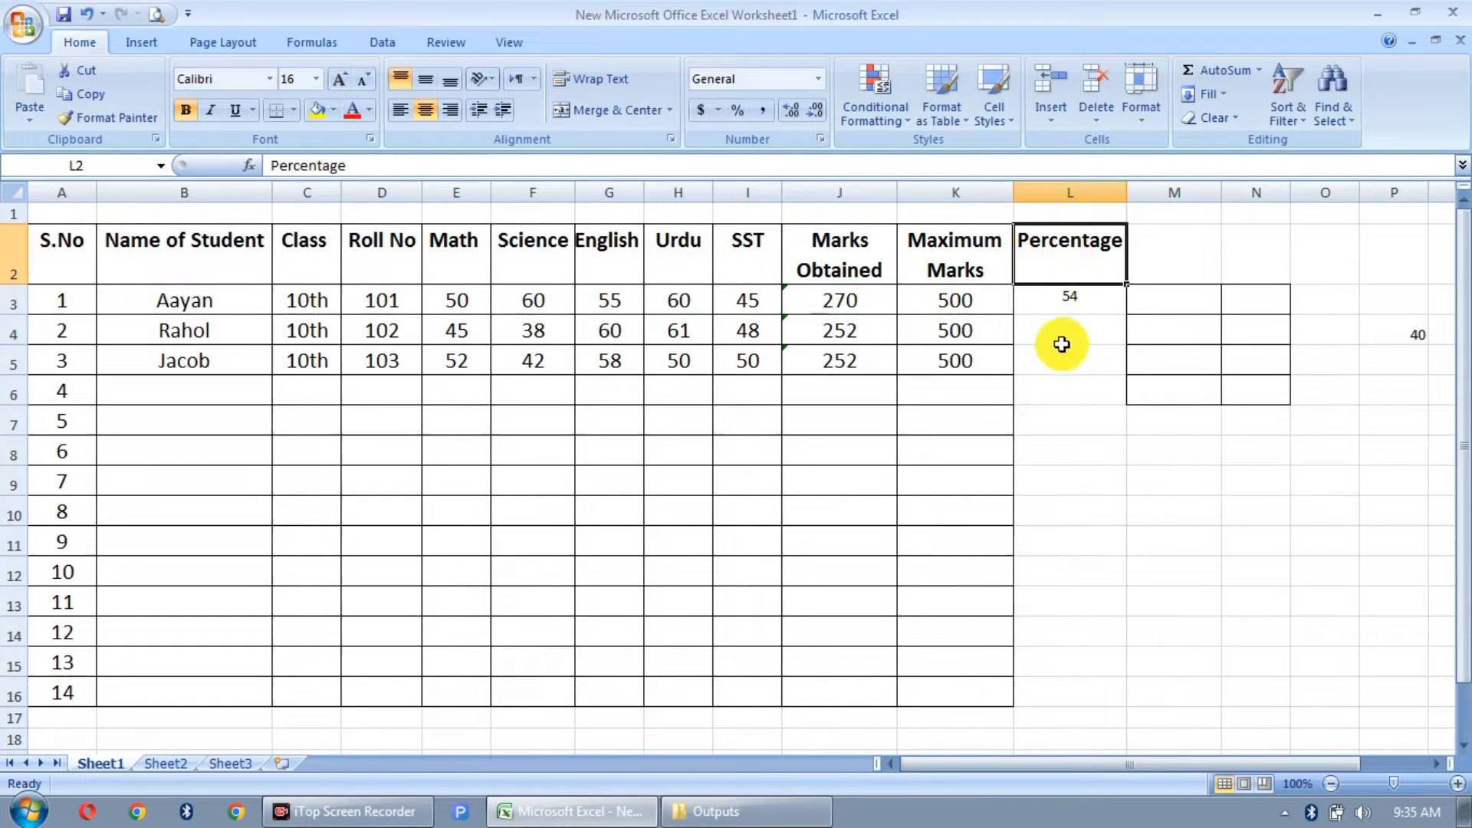
click(1068, 303)
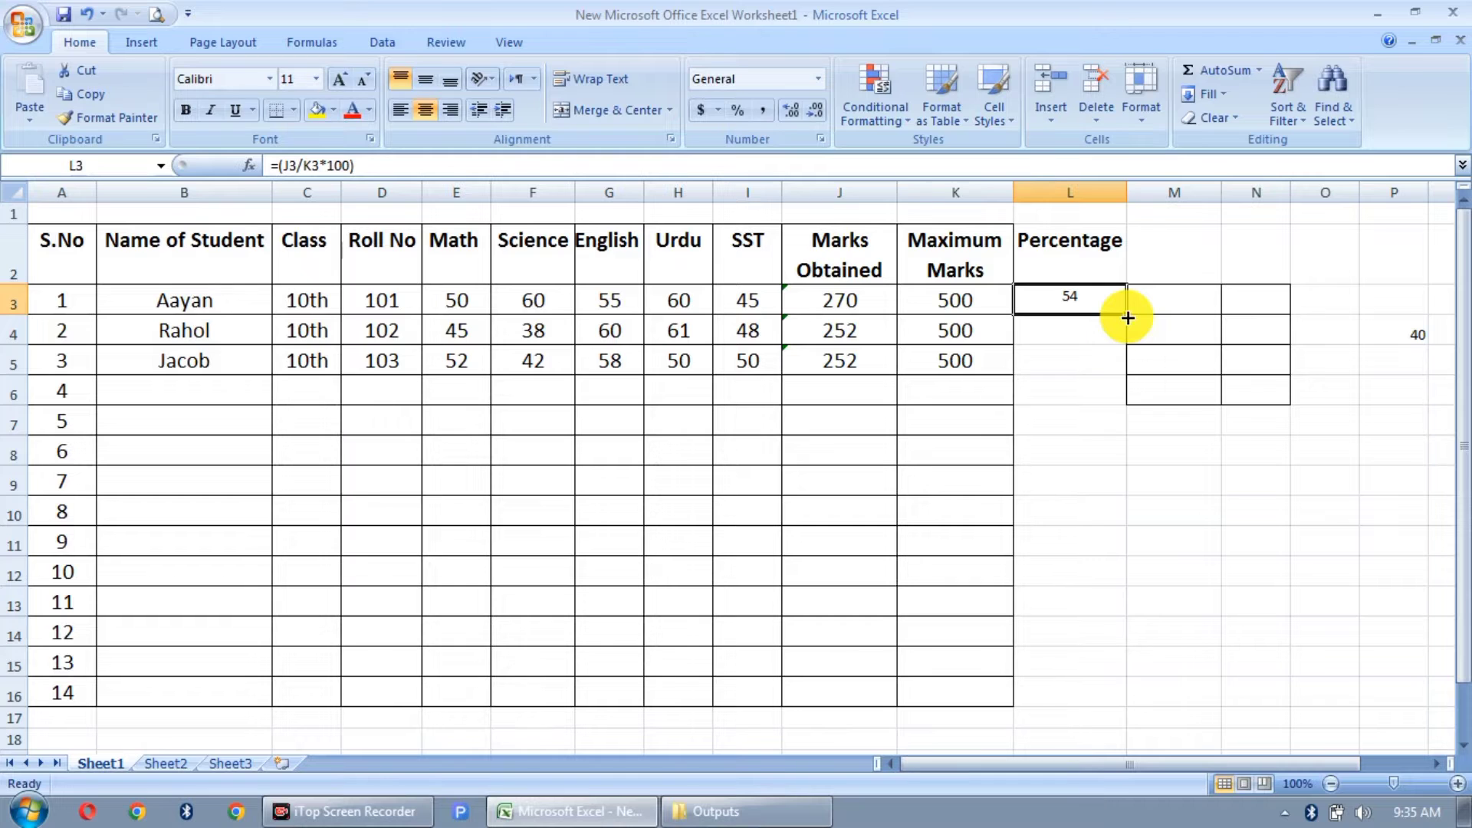
drag(1128, 318, 1129, 317)
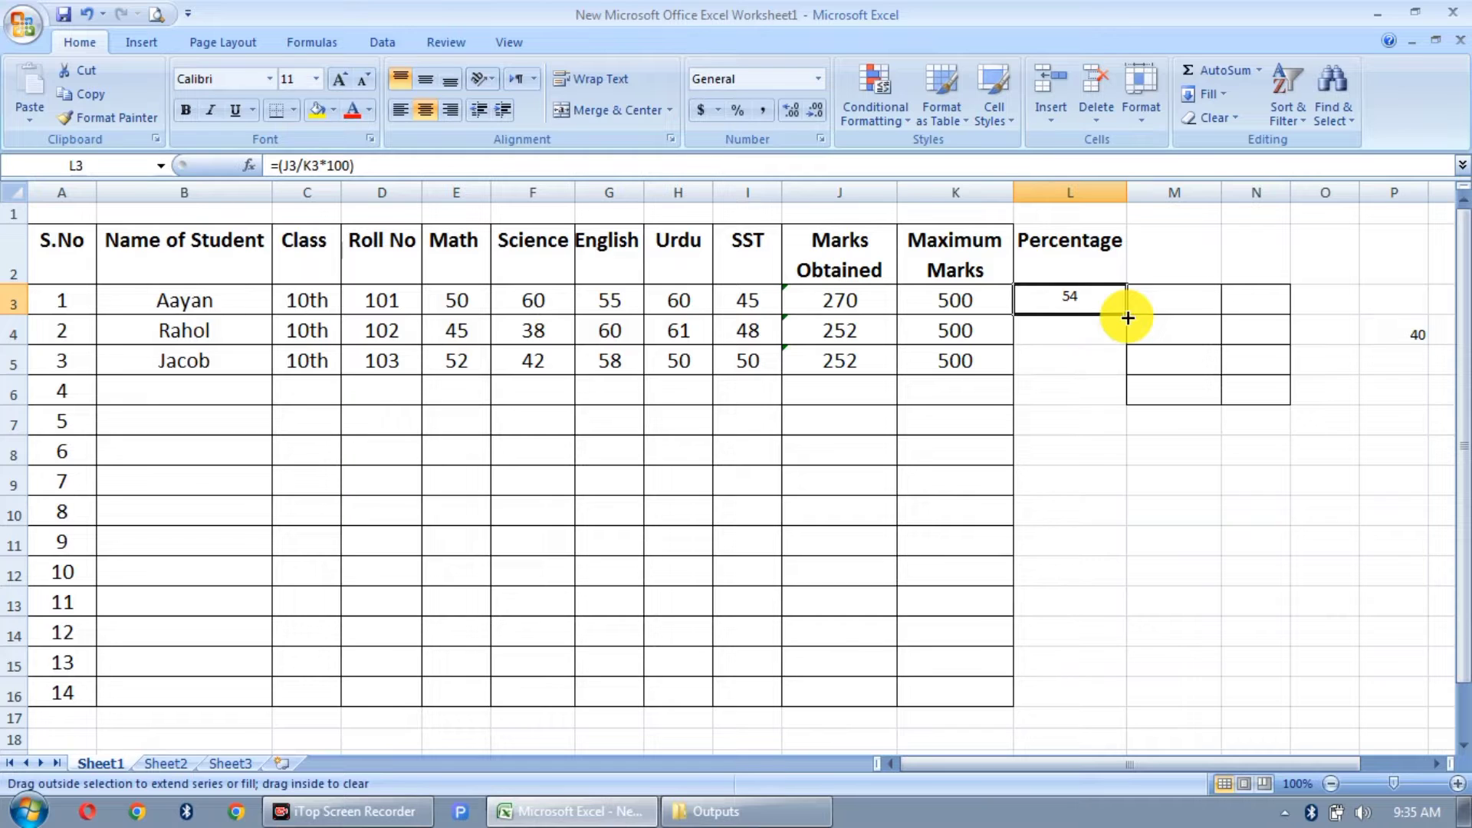
drag(1128, 318, 1119, 376)
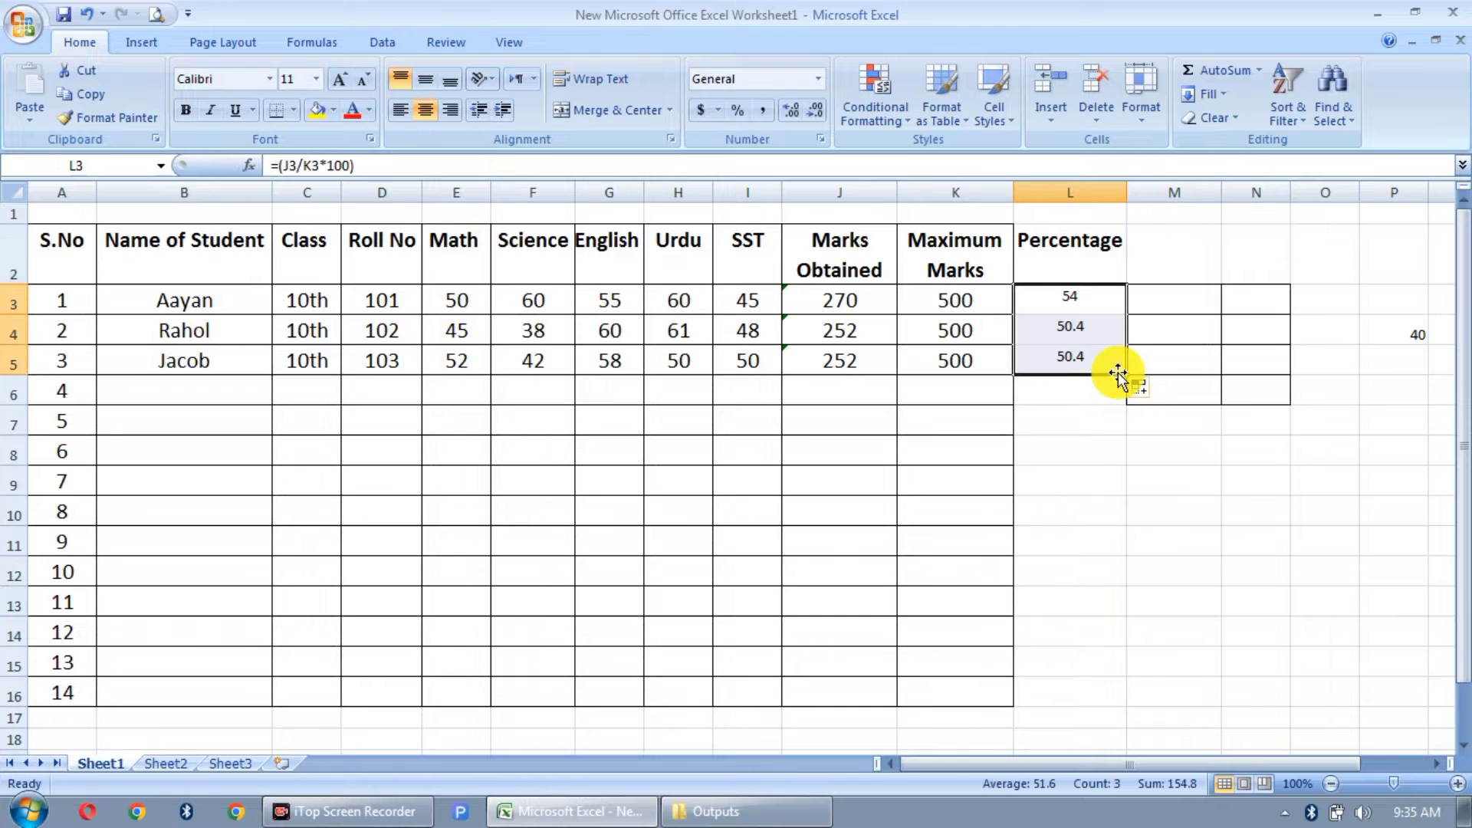
click(1091, 451)
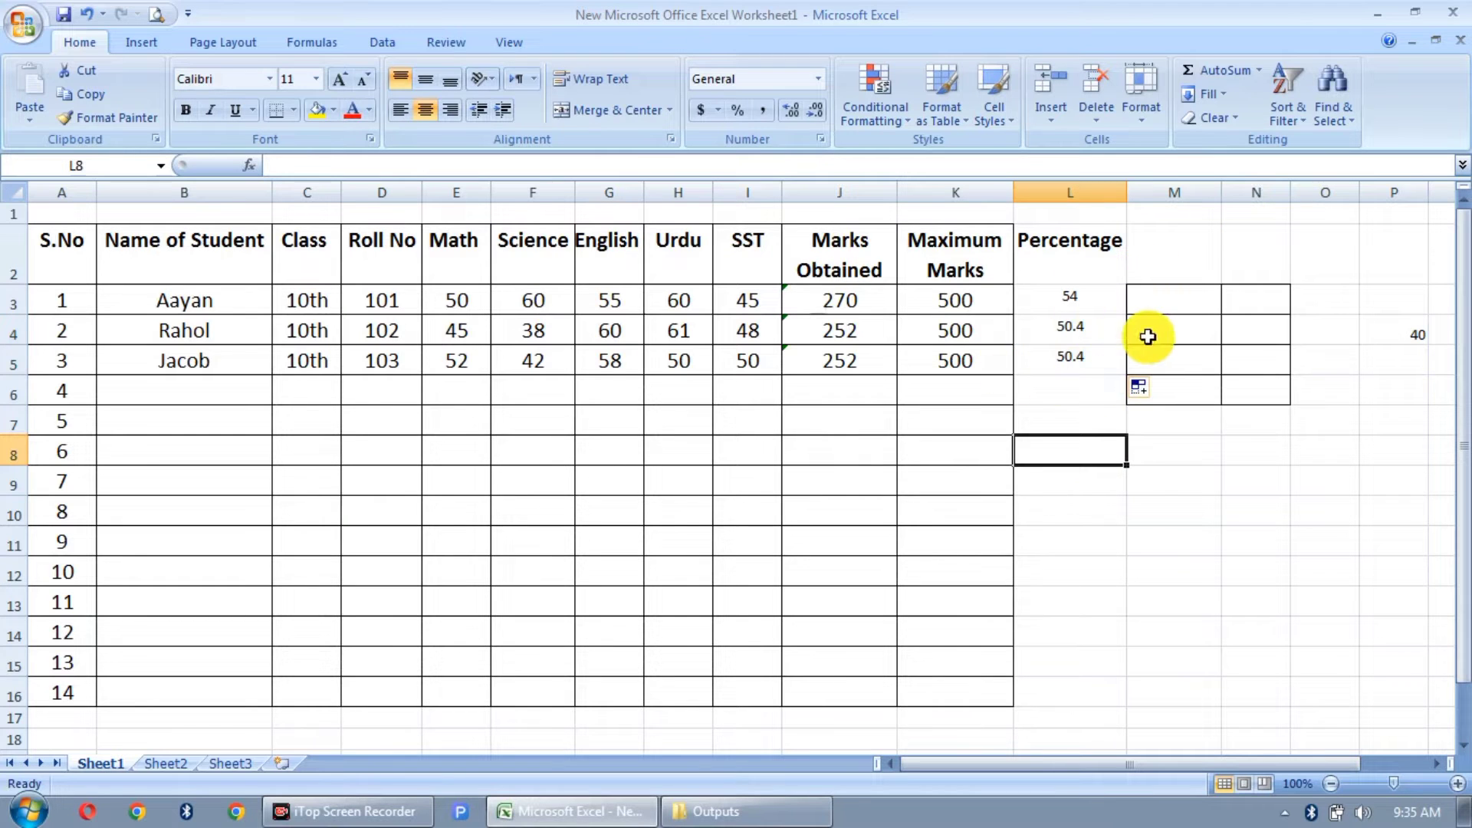
click(1069, 248)
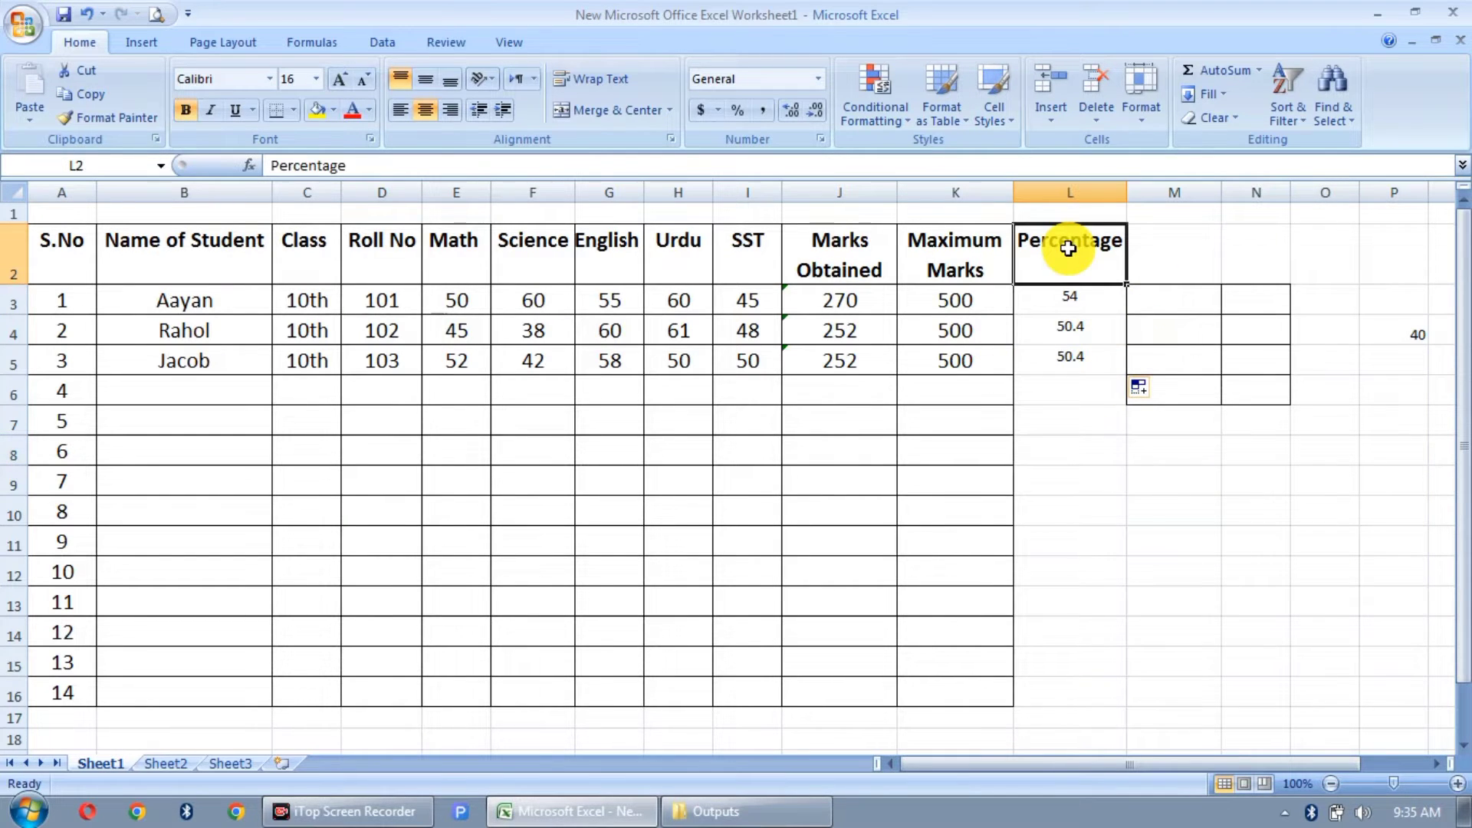
Put all borders around the Percentage column cells from the heading to row 5.
key(shift+Down)
key(shift+Down)
key(shift+Down)
click(1070, 246)
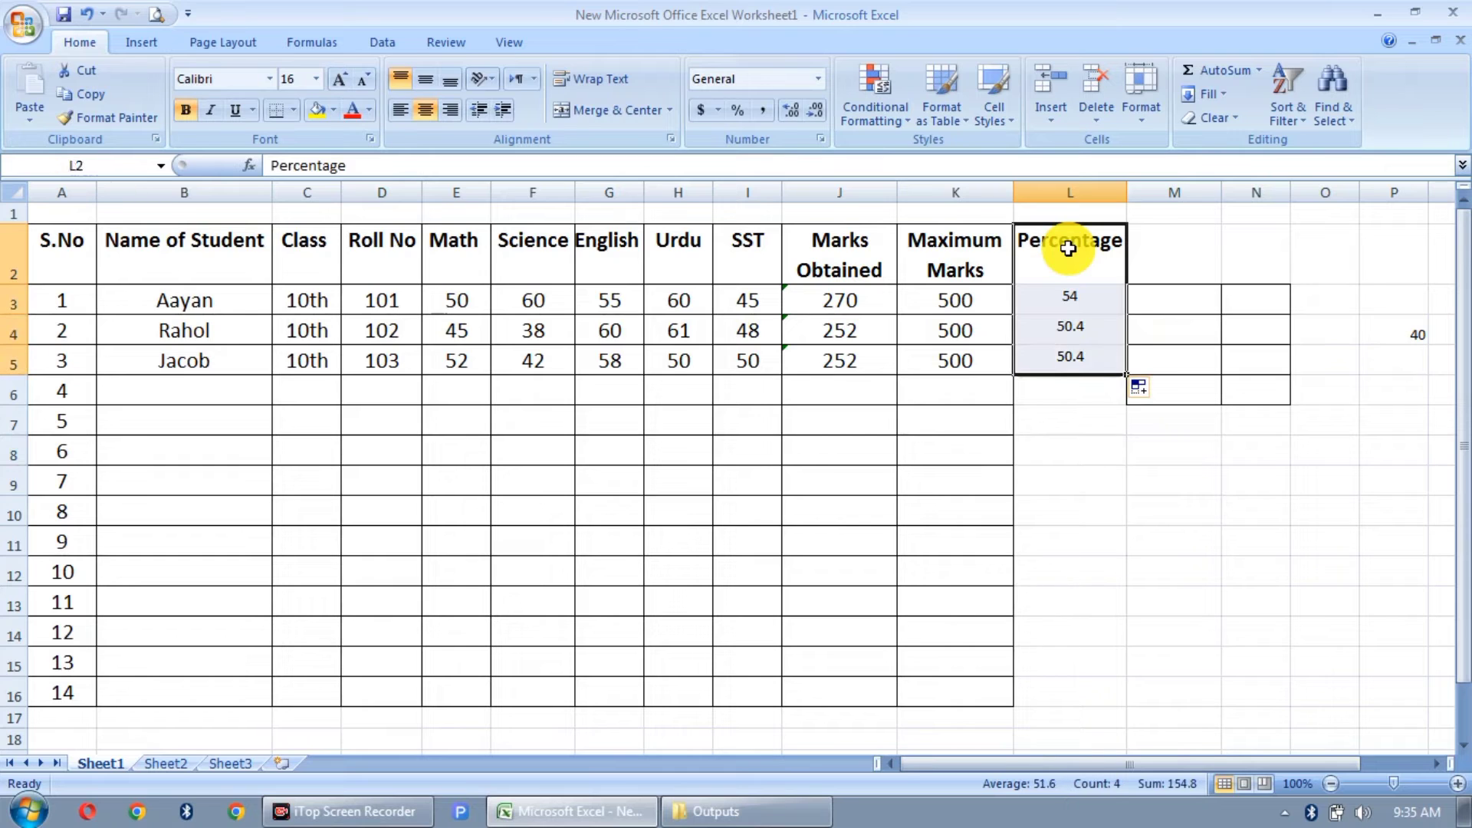
click(295, 114)
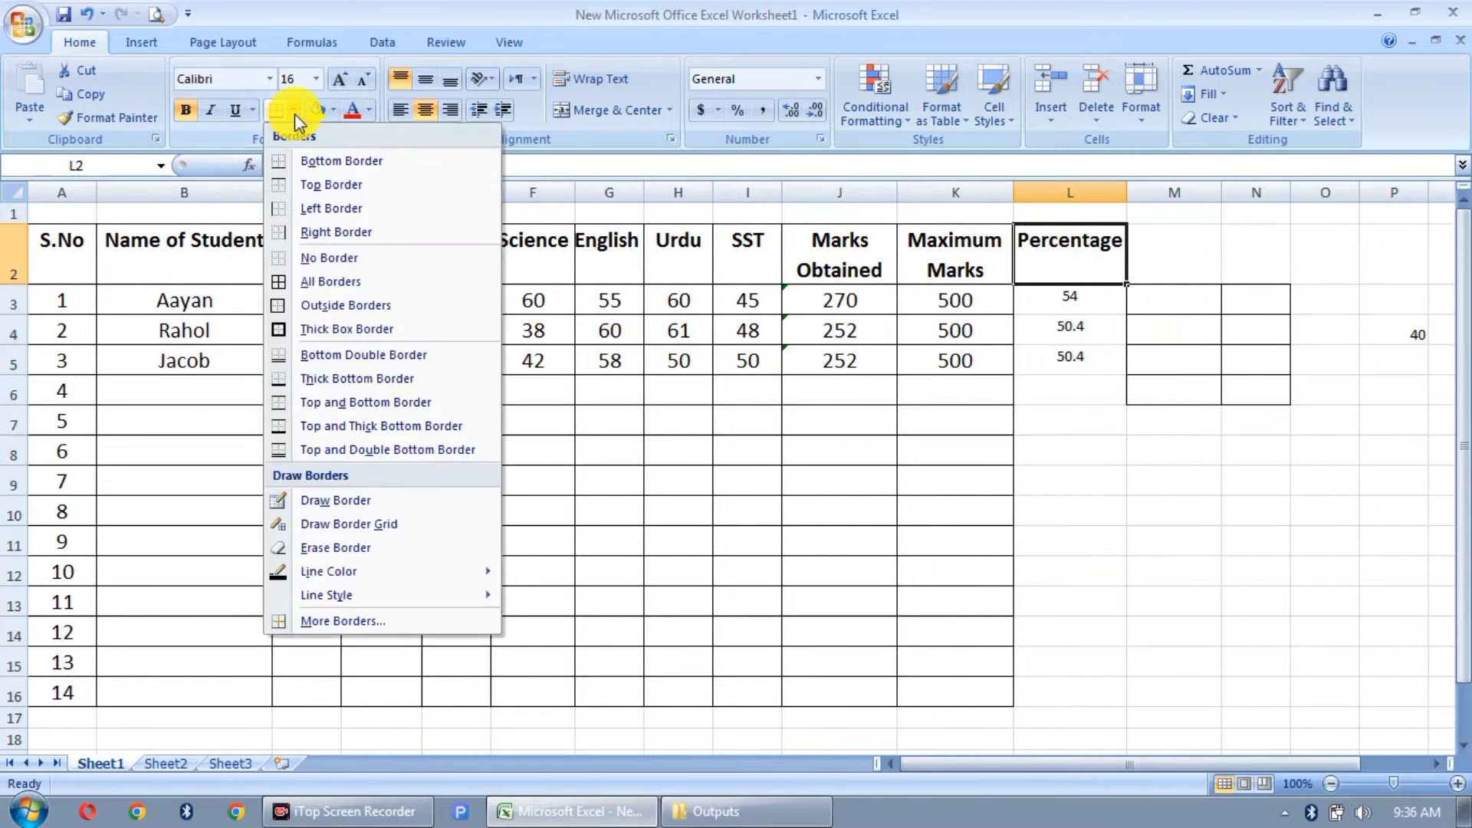
click(331, 282)
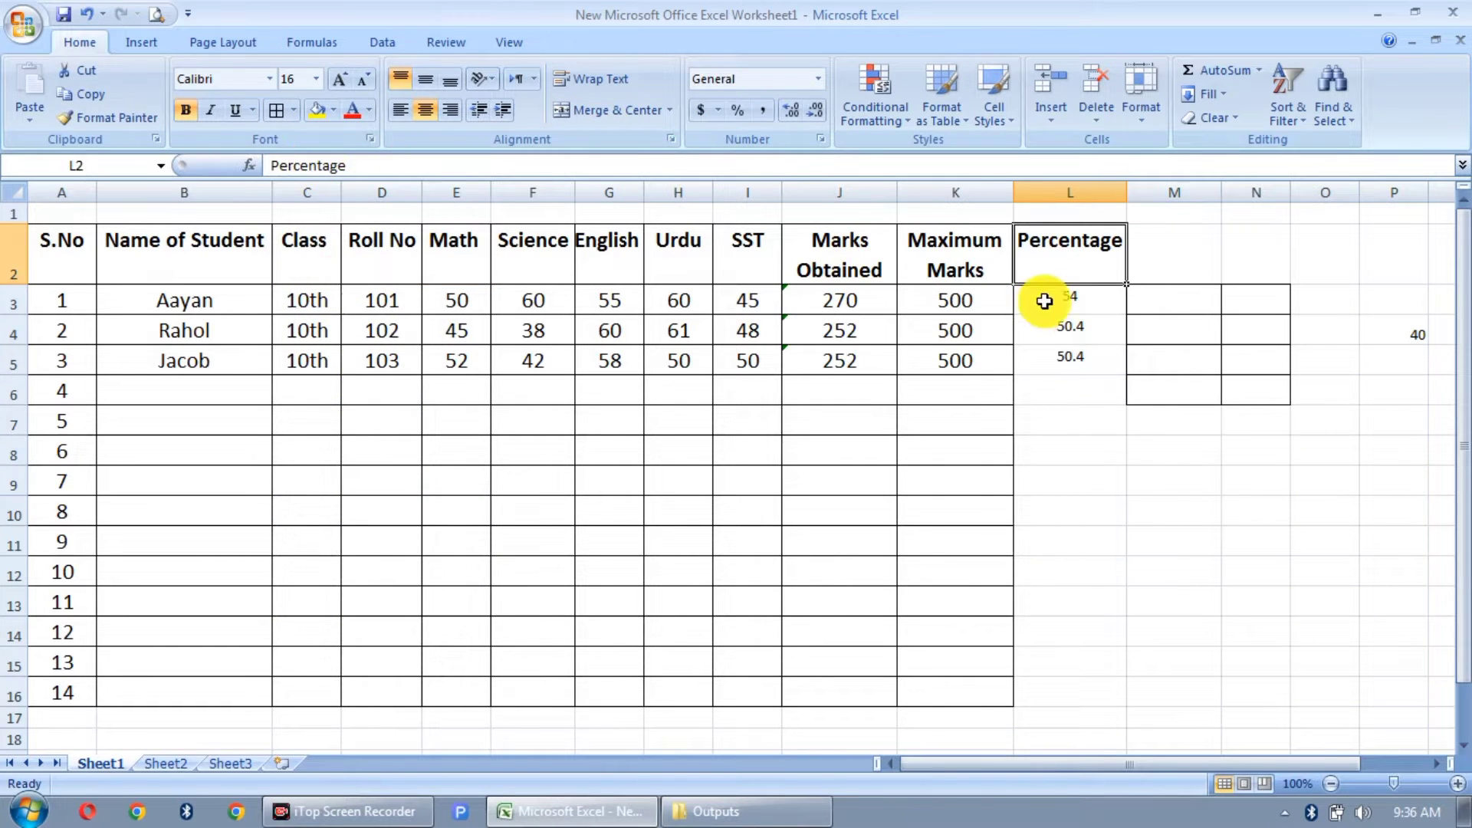
Enlarge the percentage values 54, 50.4 and 50.4 in L3:L5 to 16 pt.
click(1045, 299)
key(shift+Down)
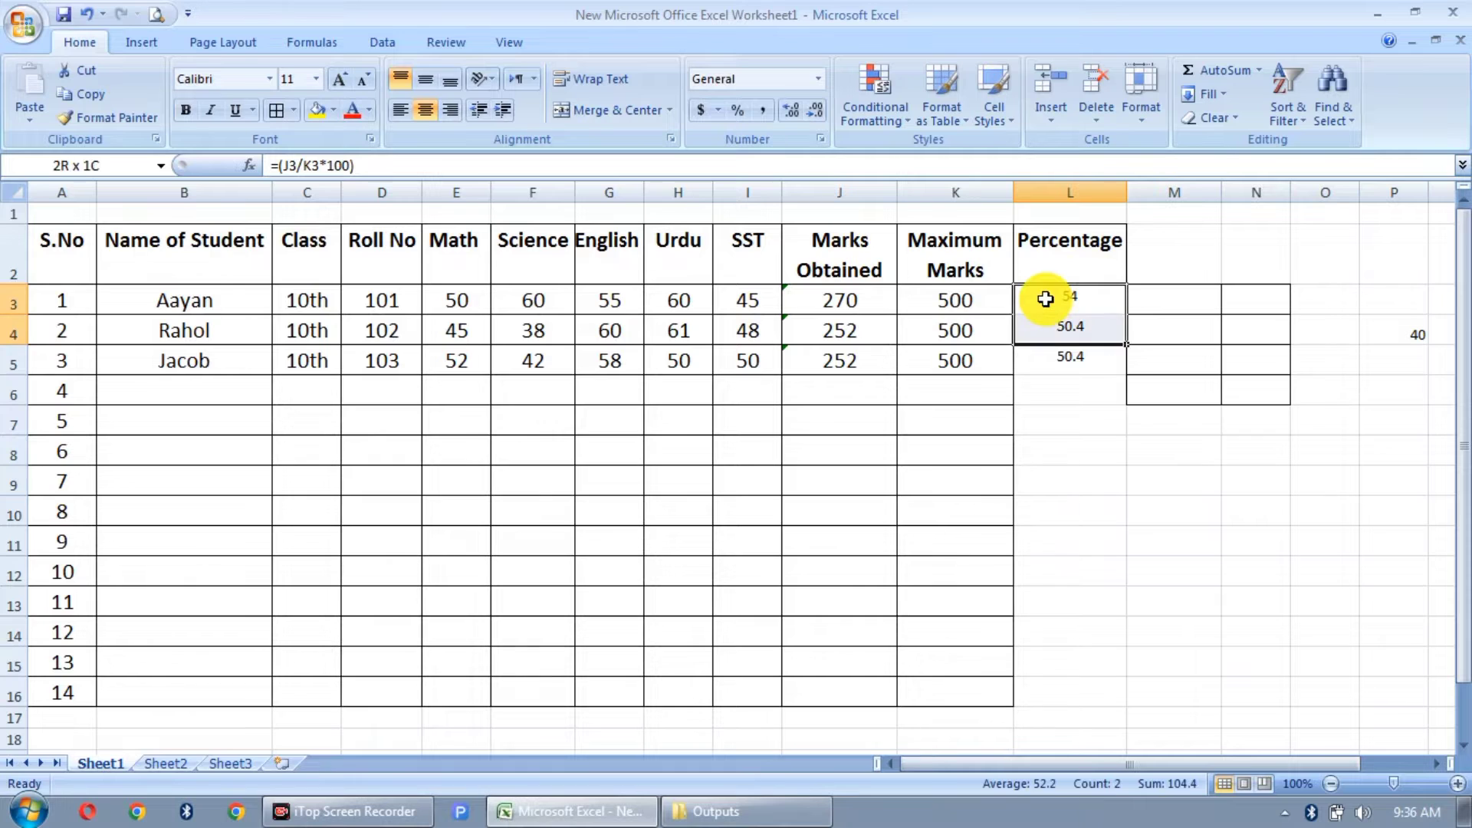
key(shift+Down)
key(shift+Down)
key(shift+Up)
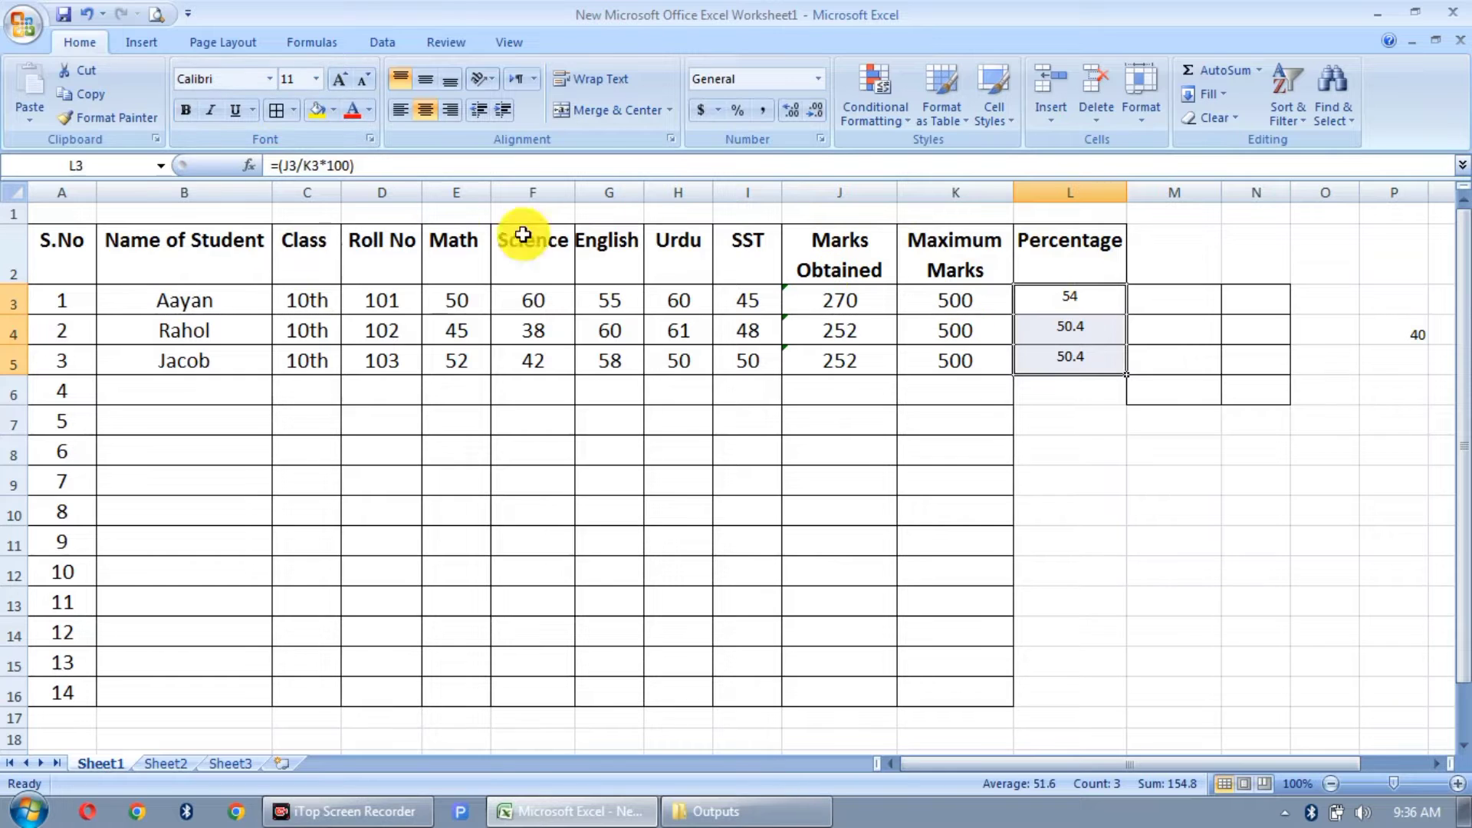
click(339, 86)
click(339, 80)
click(339, 80)
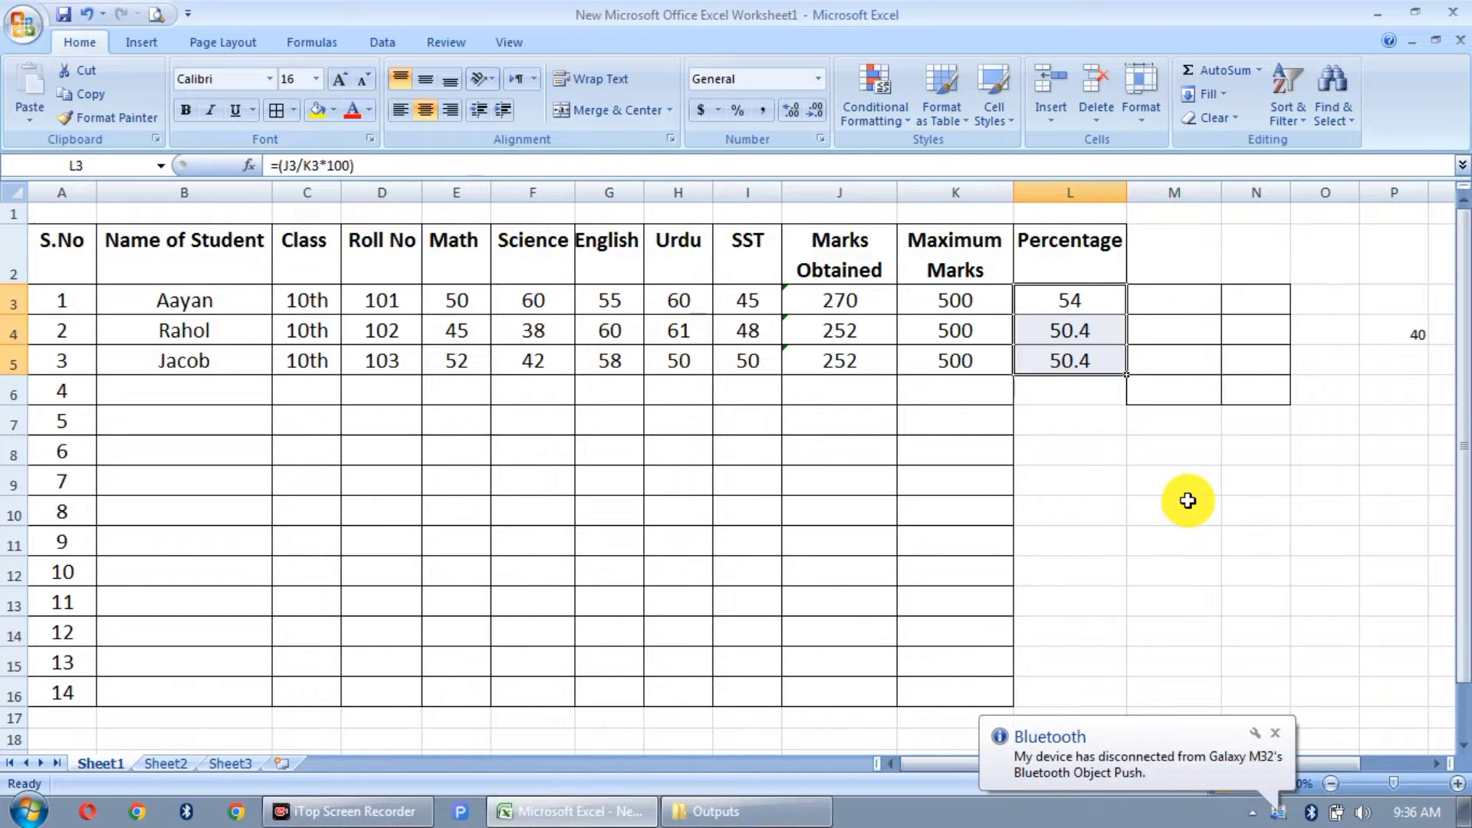
key(Down)
key(Down)
key(Down)
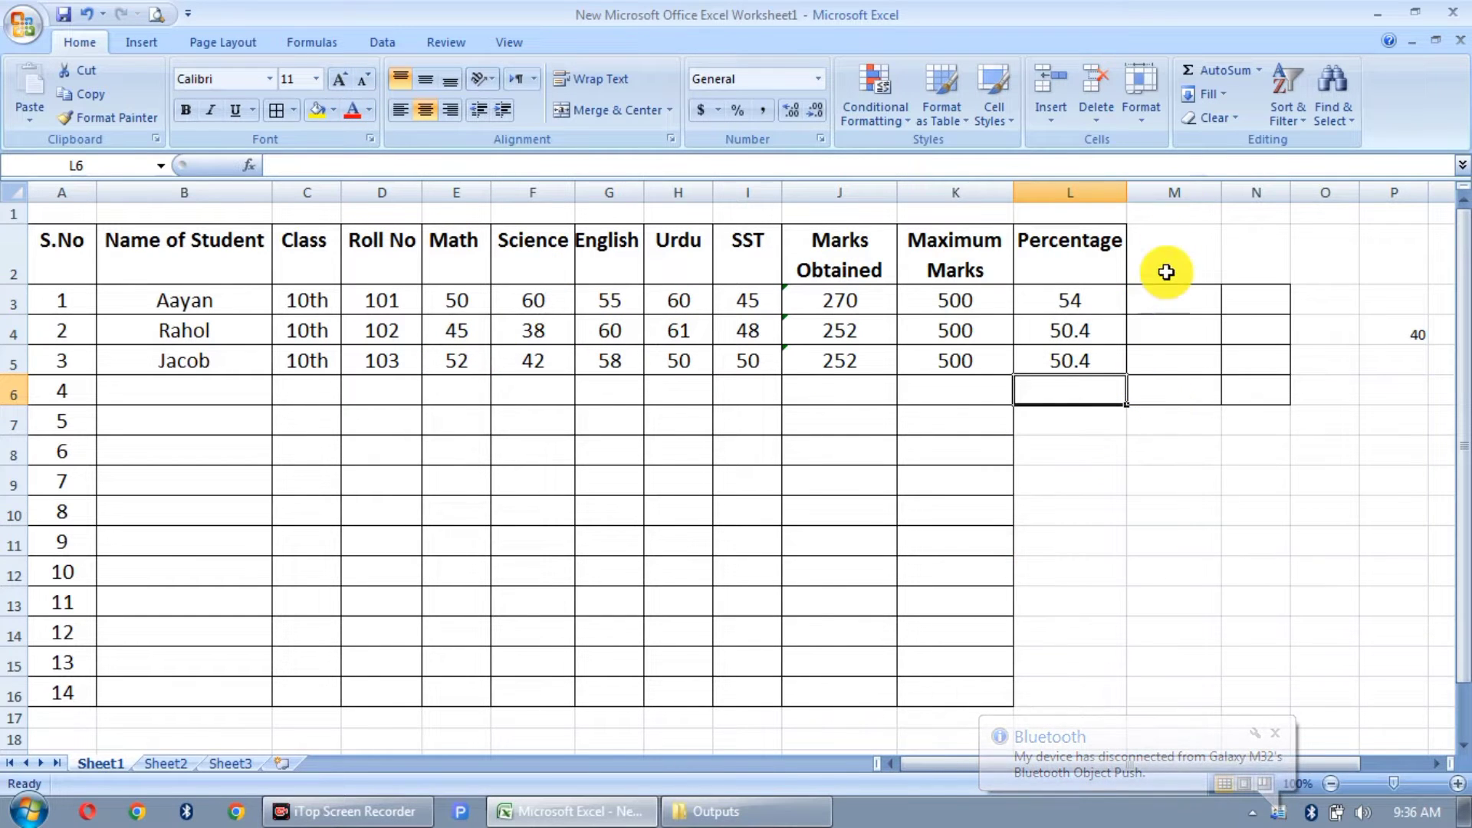
click(1167, 272)
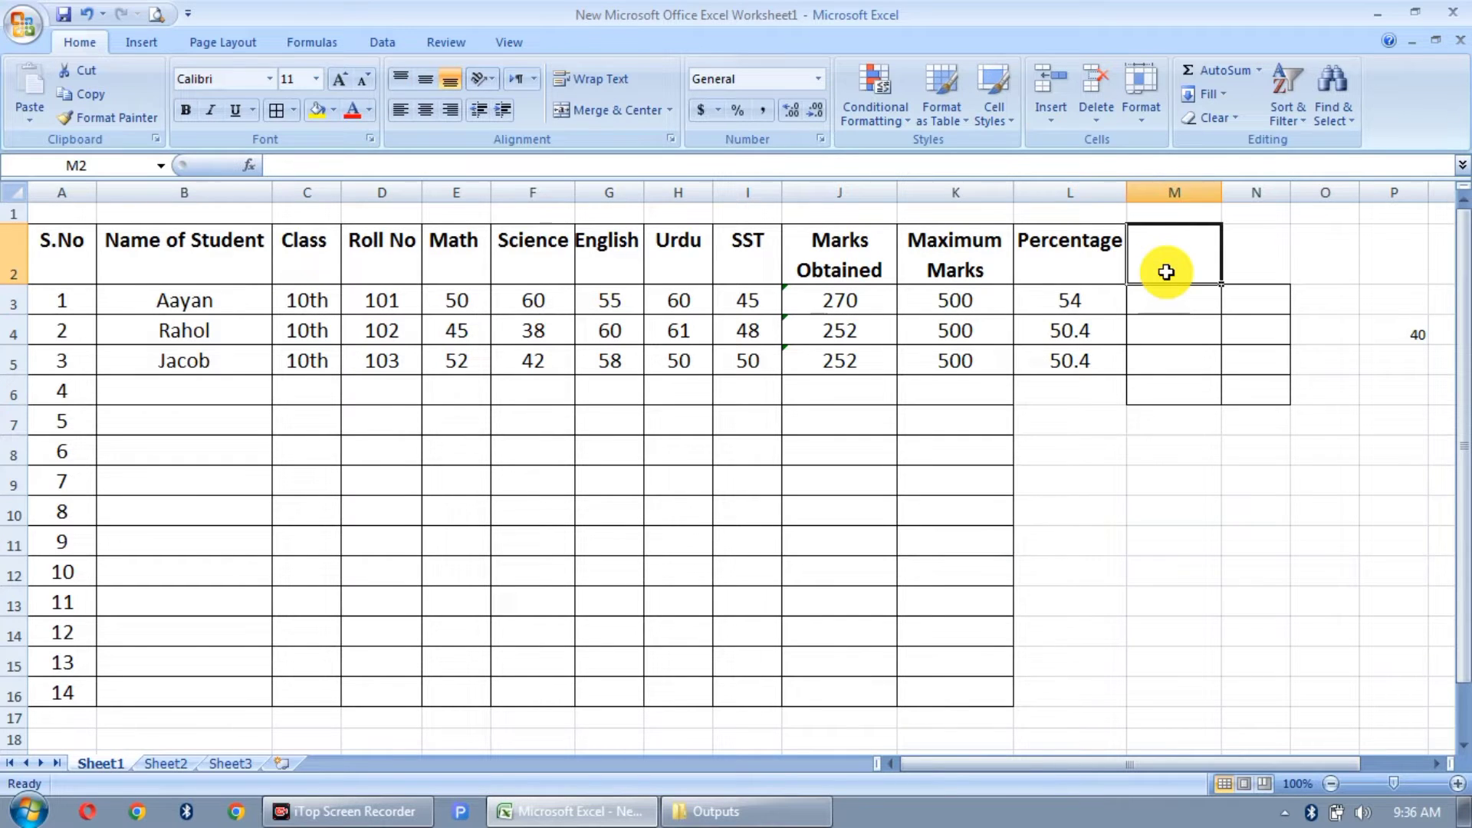
Enter the 'Grade' heading in M2.
text(Grade)
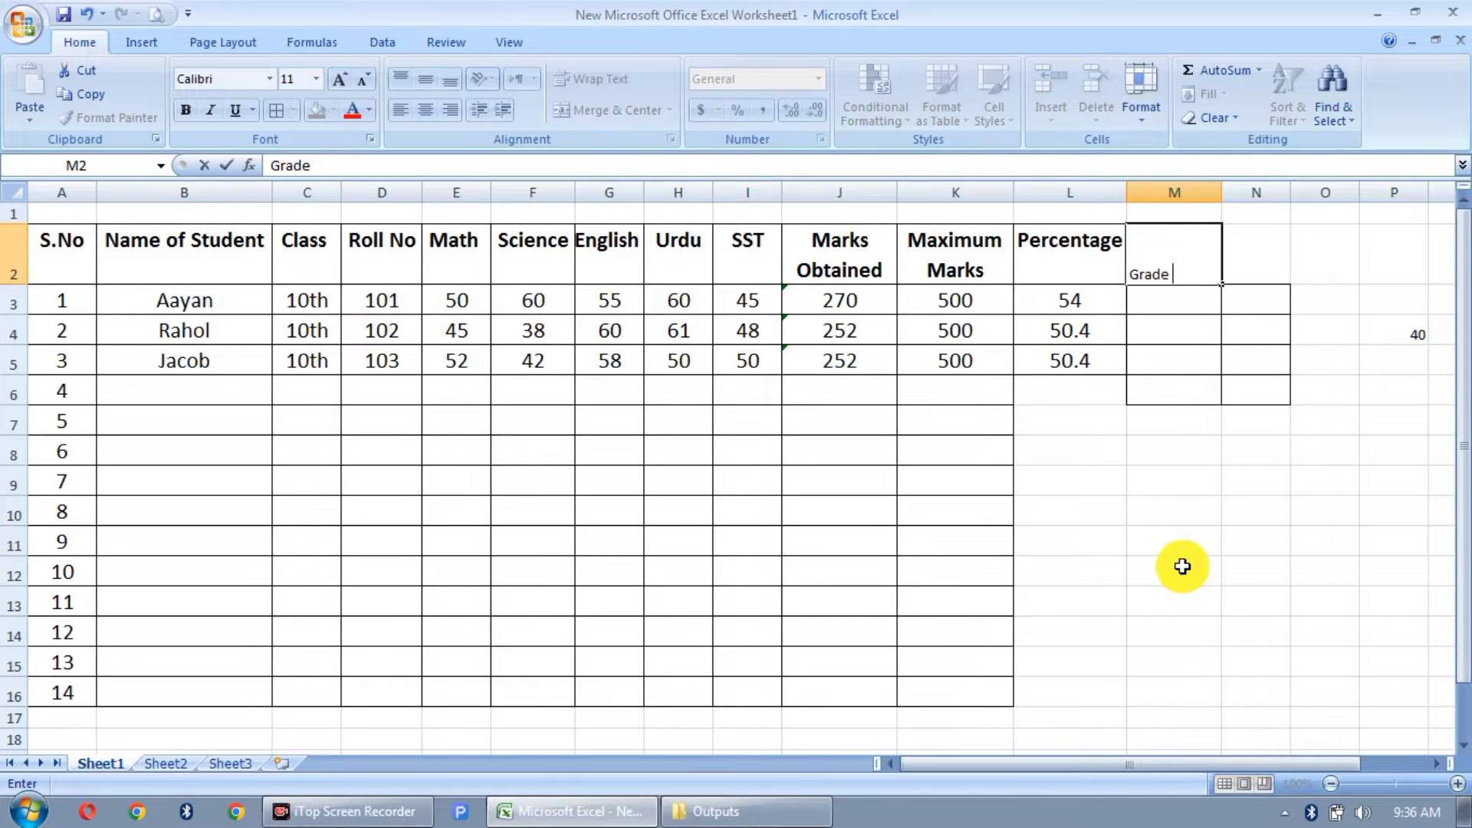
click(1176, 568)
click(1161, 261)
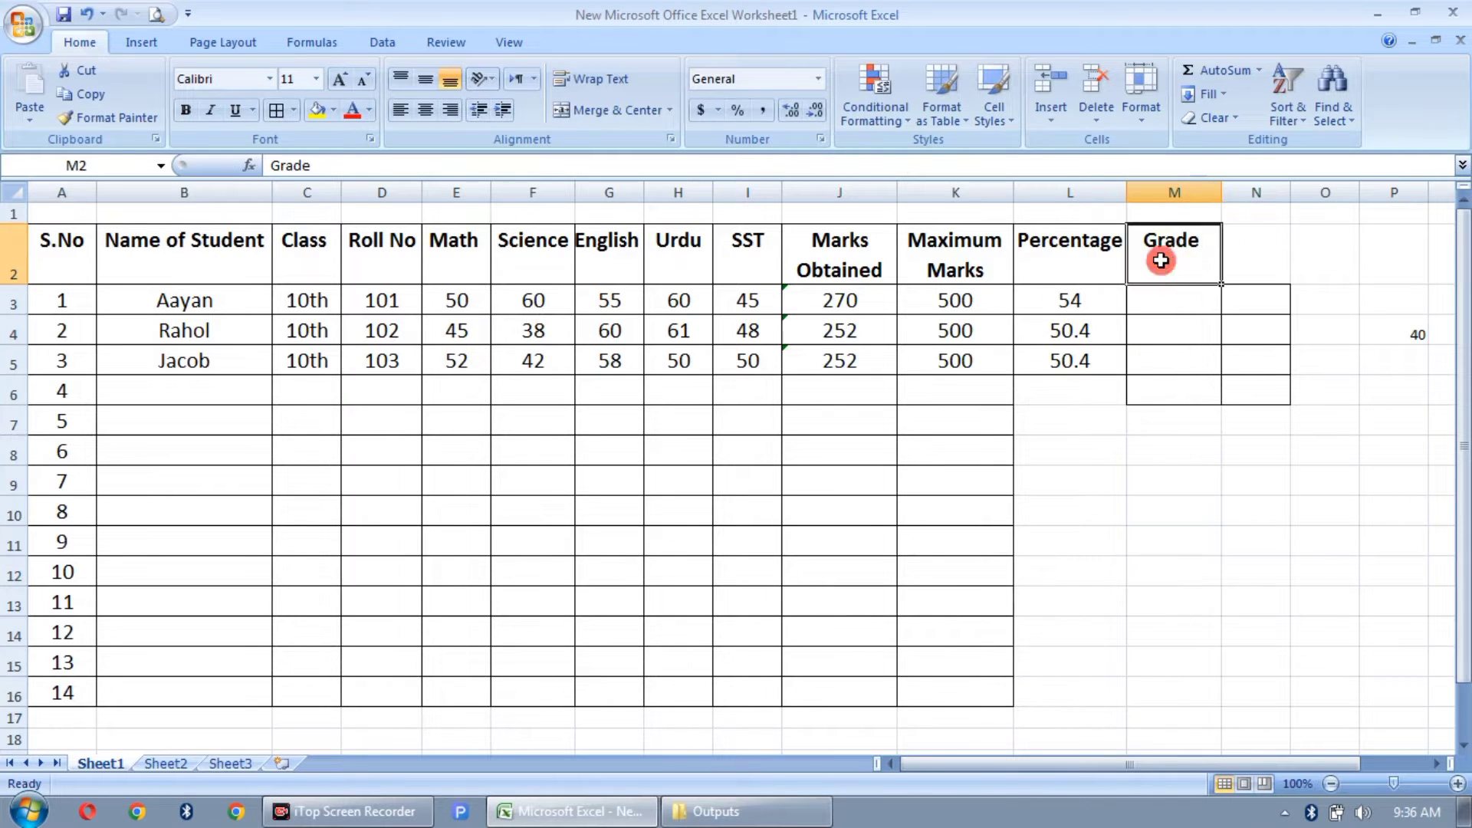
click(1193, 304)
click(1060, 393)
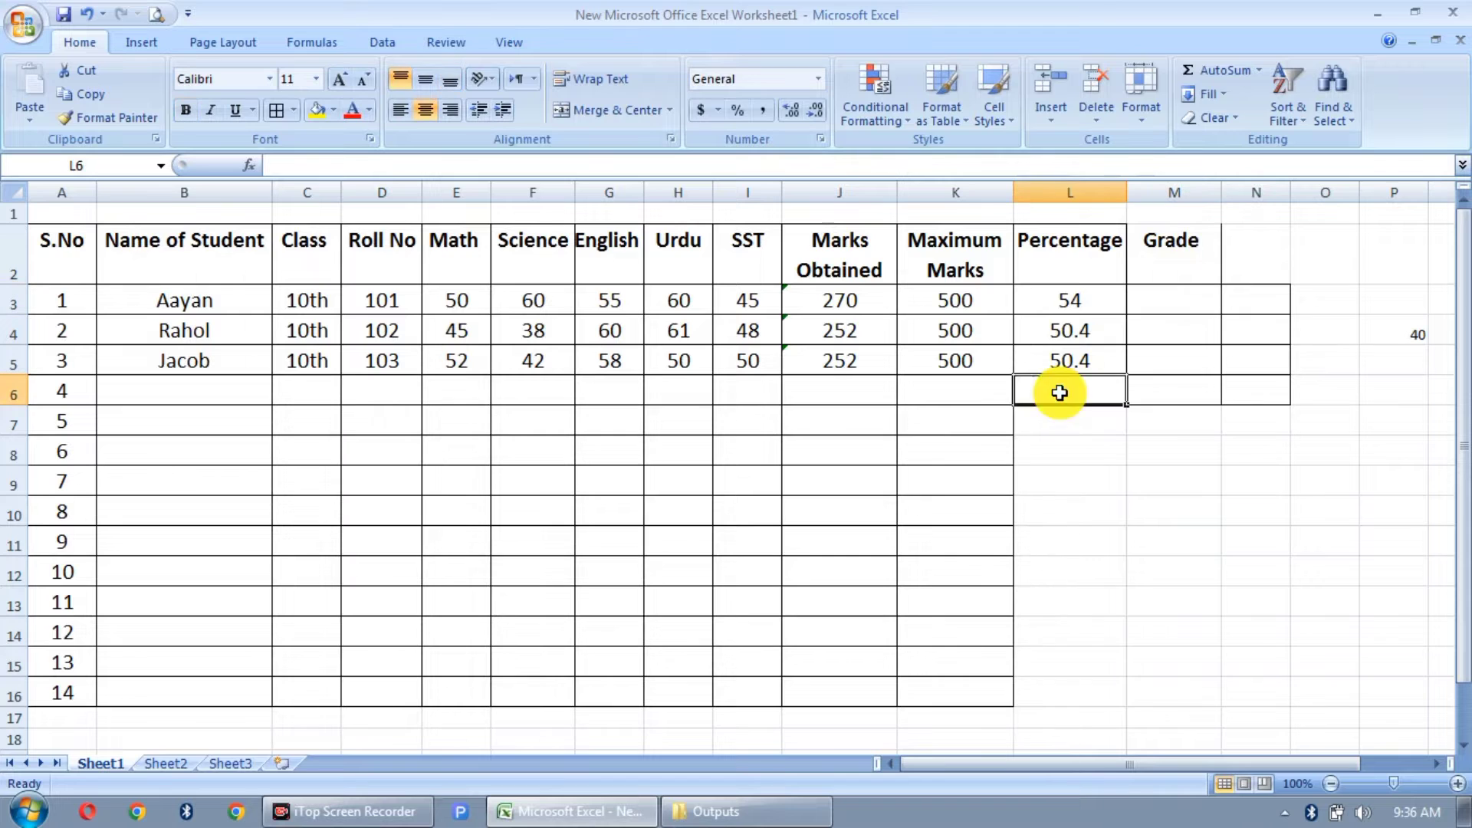
click(1180, 259)
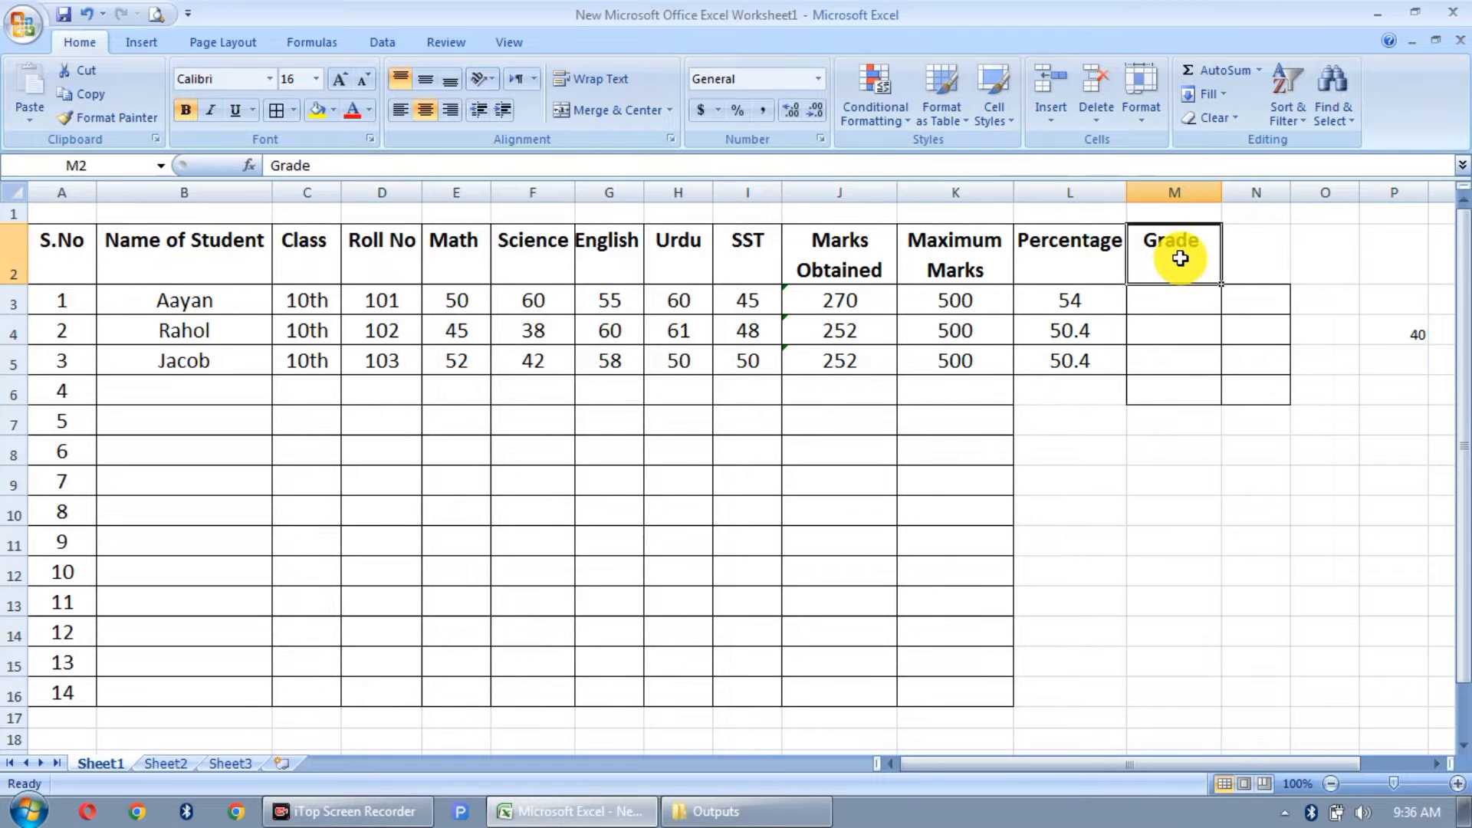
Apply All Borders to the Percentage and Grade columns.
key(shift+Down)
key(shift+Down)
key(shift+Down)
key(shift+Down)
key(shift+Down)
key(shift+Down)
key(shift+Down)
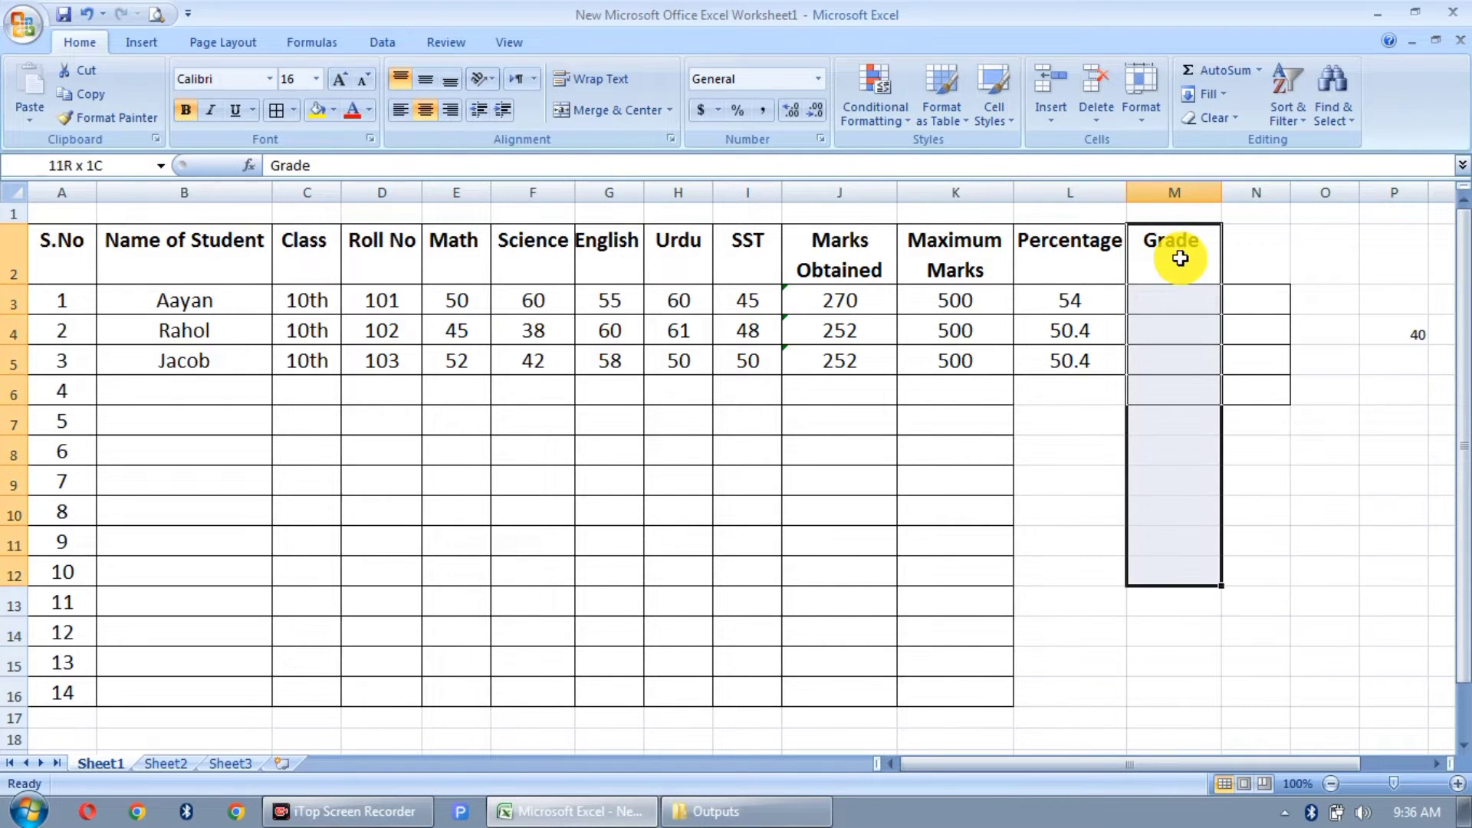
key(shift+Down)
key(shift+Down)
key(shift+Down)
key(shift+Down)
key(shift+Left)
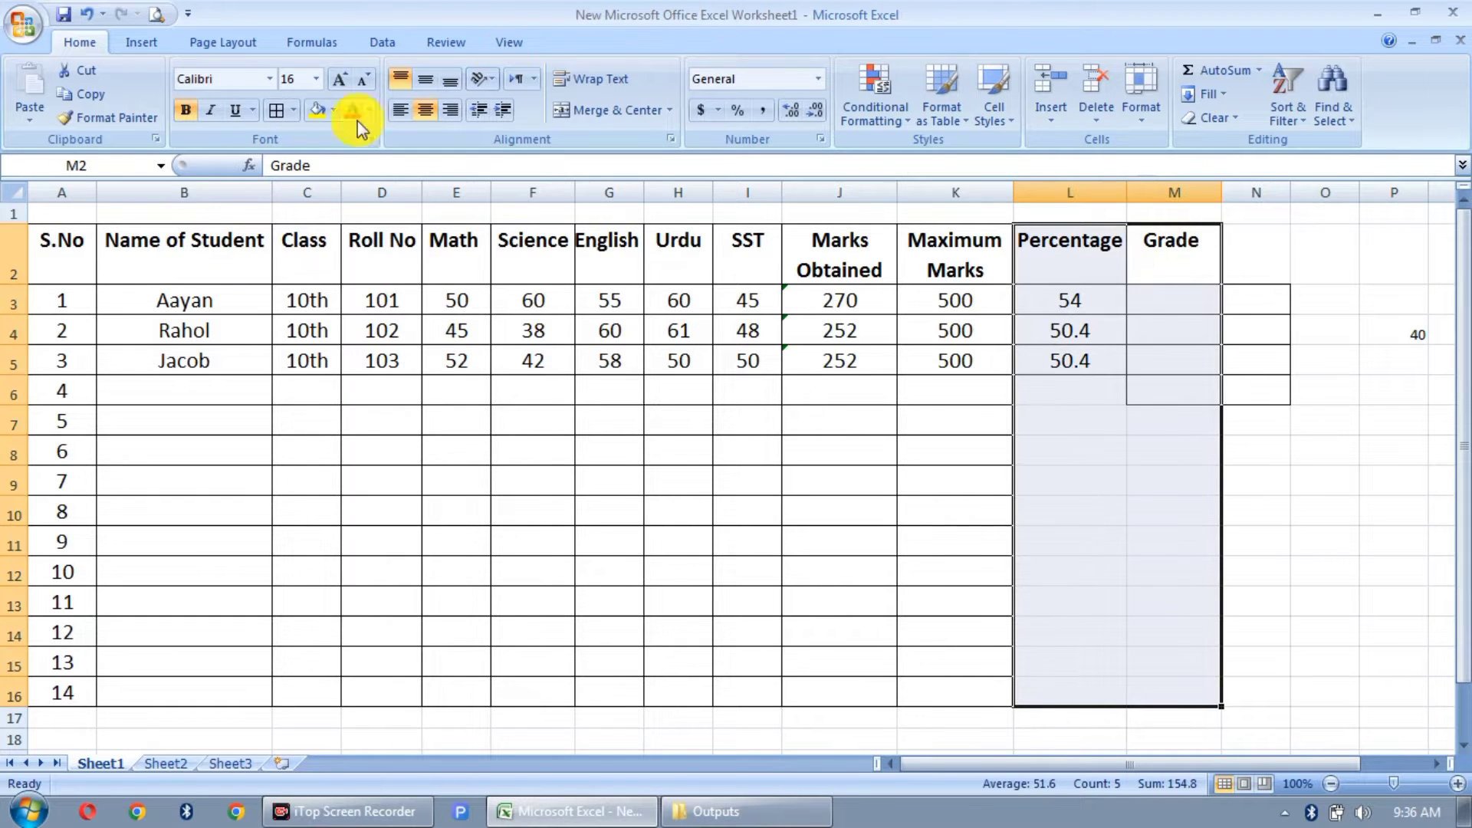
click(277, 113)
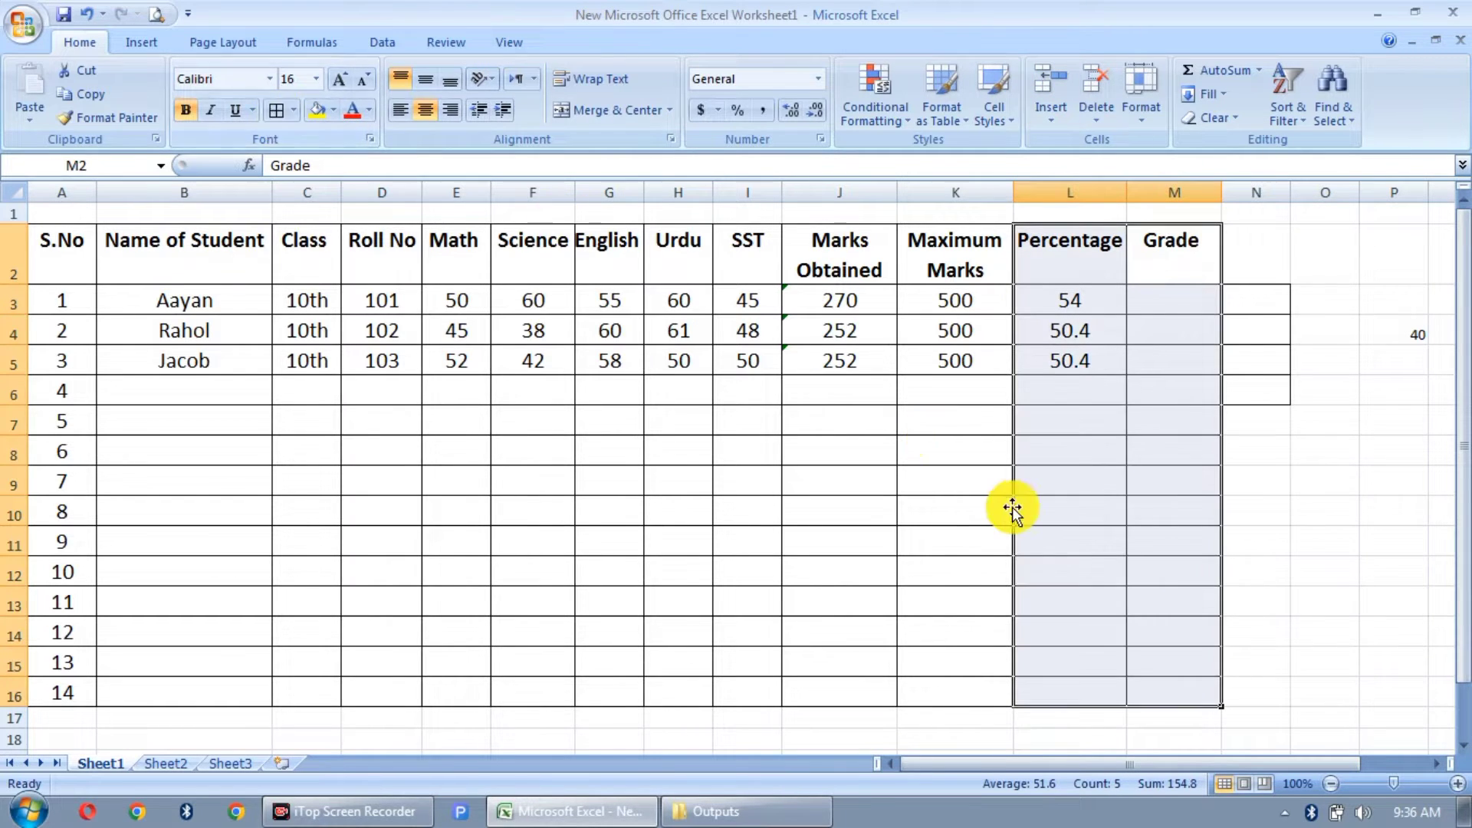
click(1116, 452)
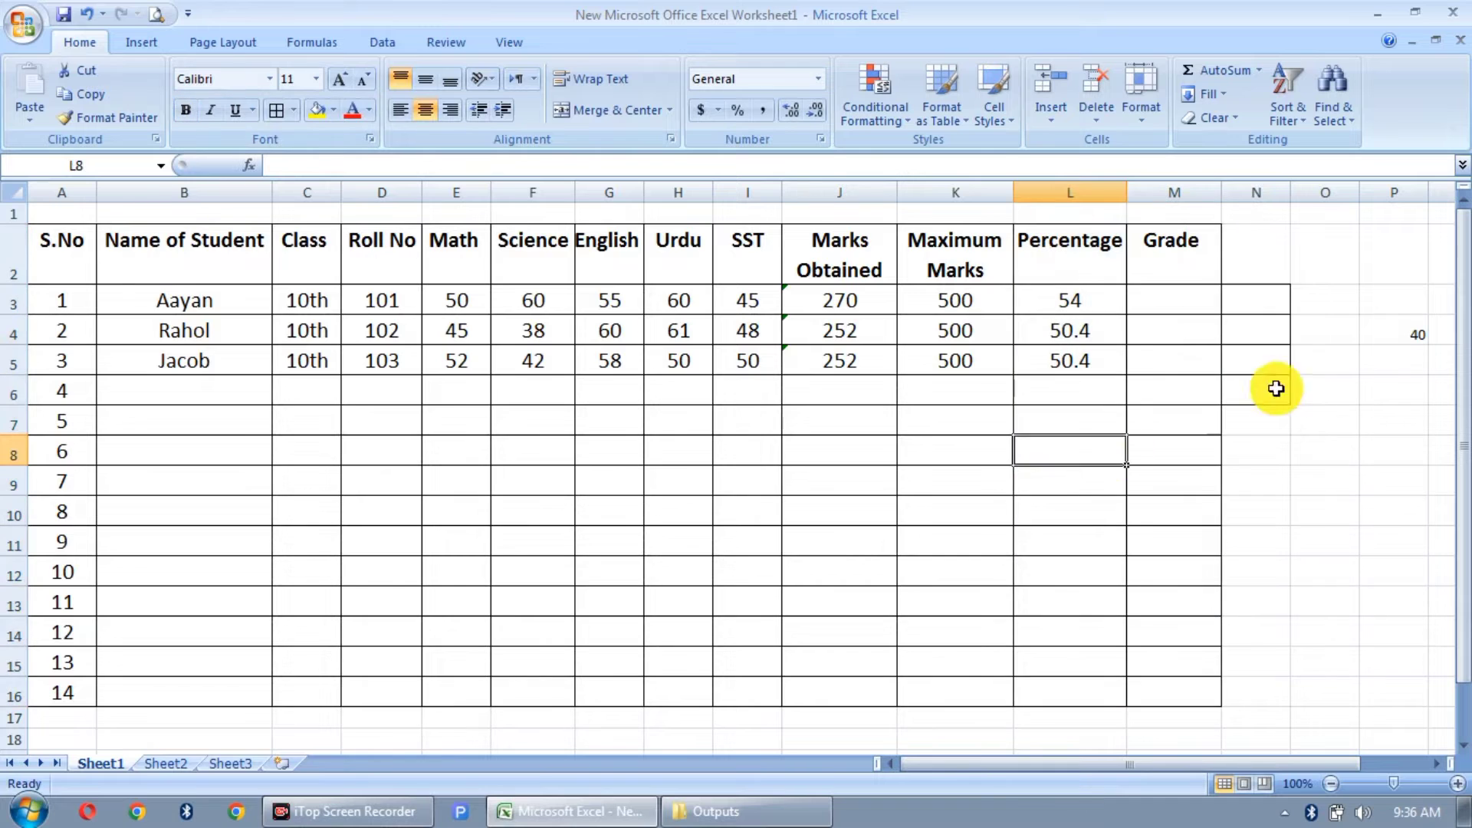
Remove the stray borders from N3:N6.
click(1275, 301)
key(shift+Down)
key(shift+Down)
key(shift+Down)
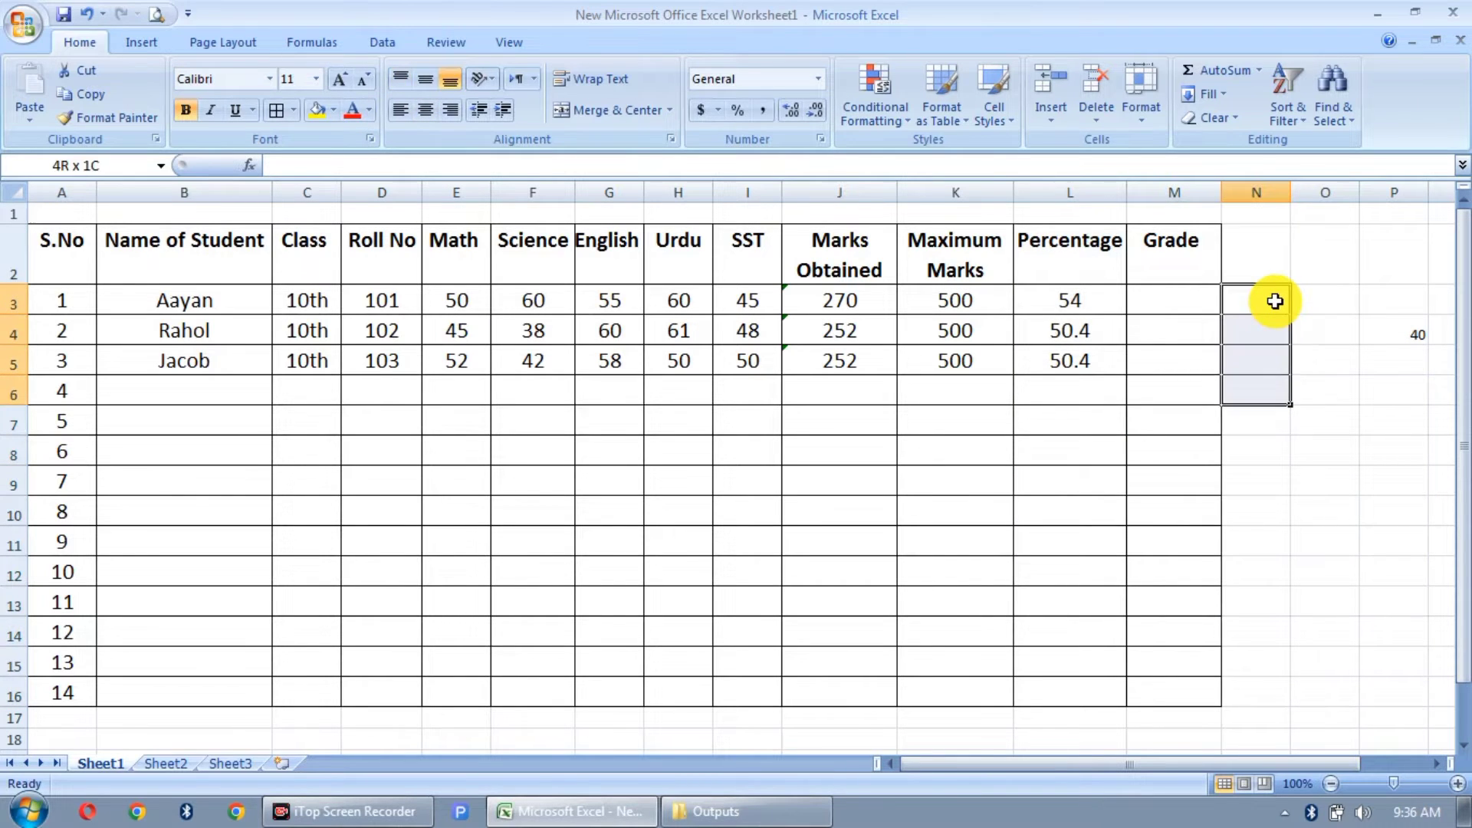
click(292, 112)
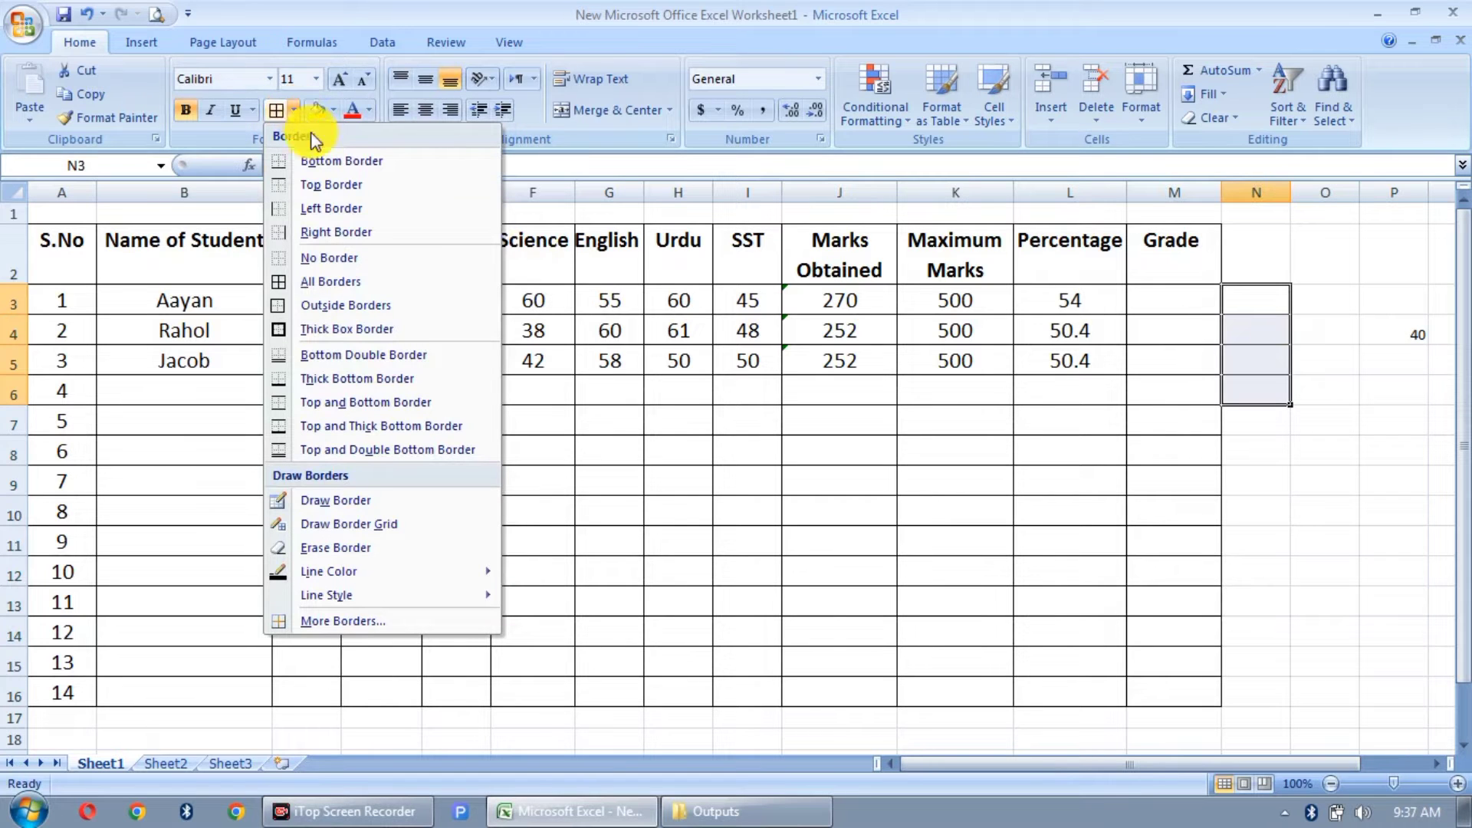
click(342, 223)
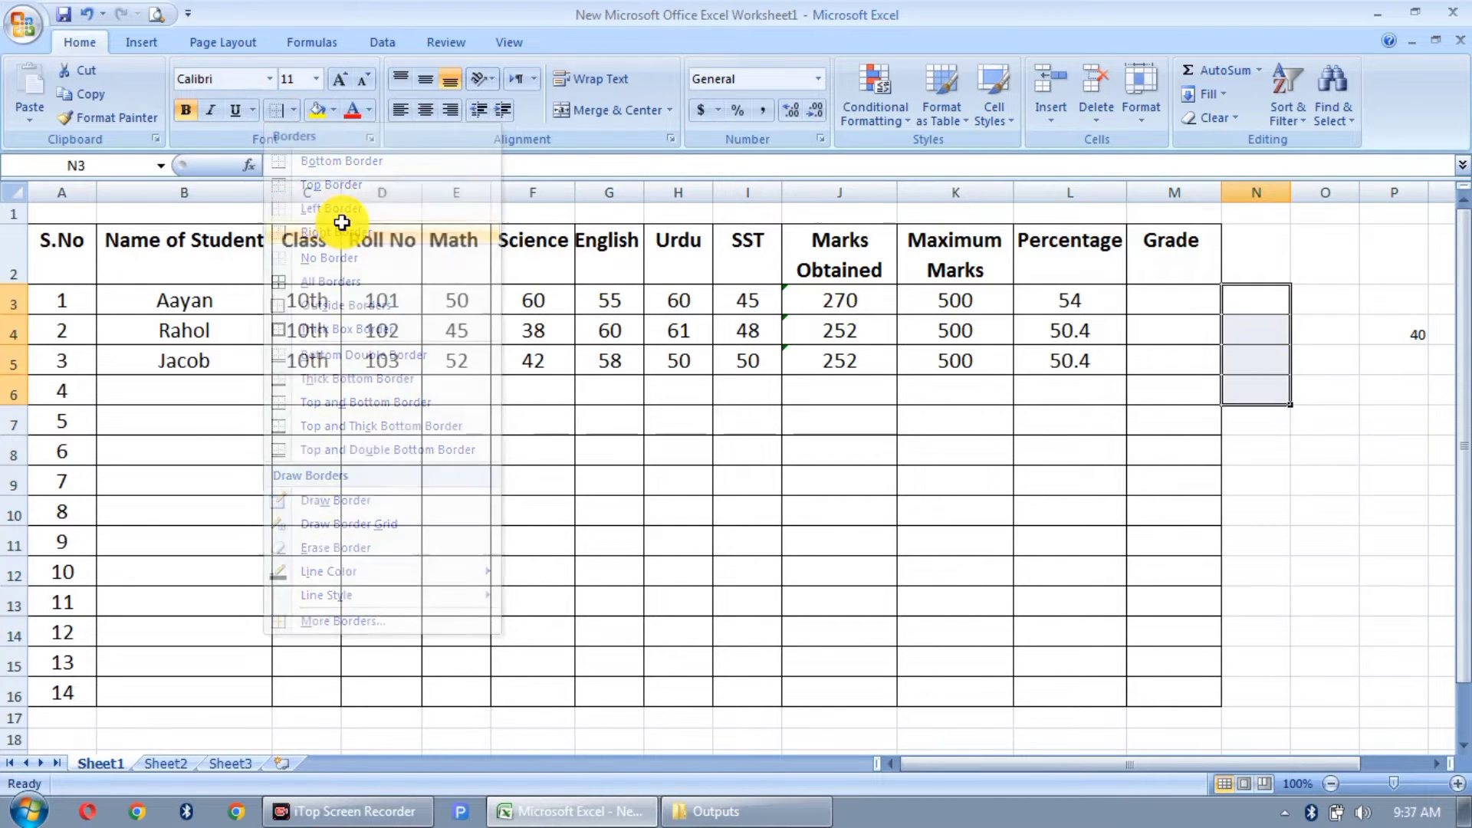
click(1203, 301)
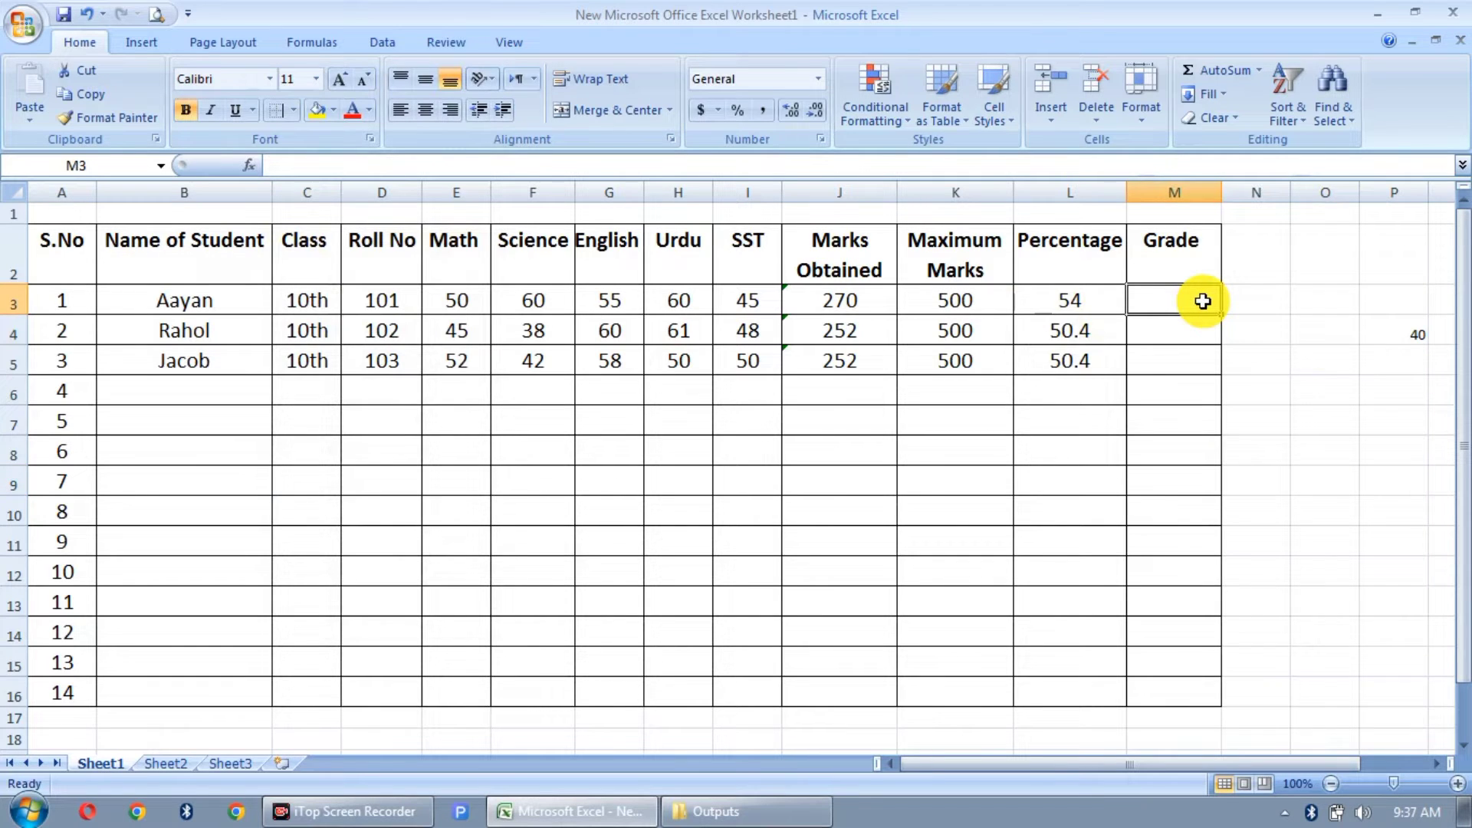
Start M3's grade formula: =IF(L3>90, "A", followed by a second IF testing L3.
text(=)
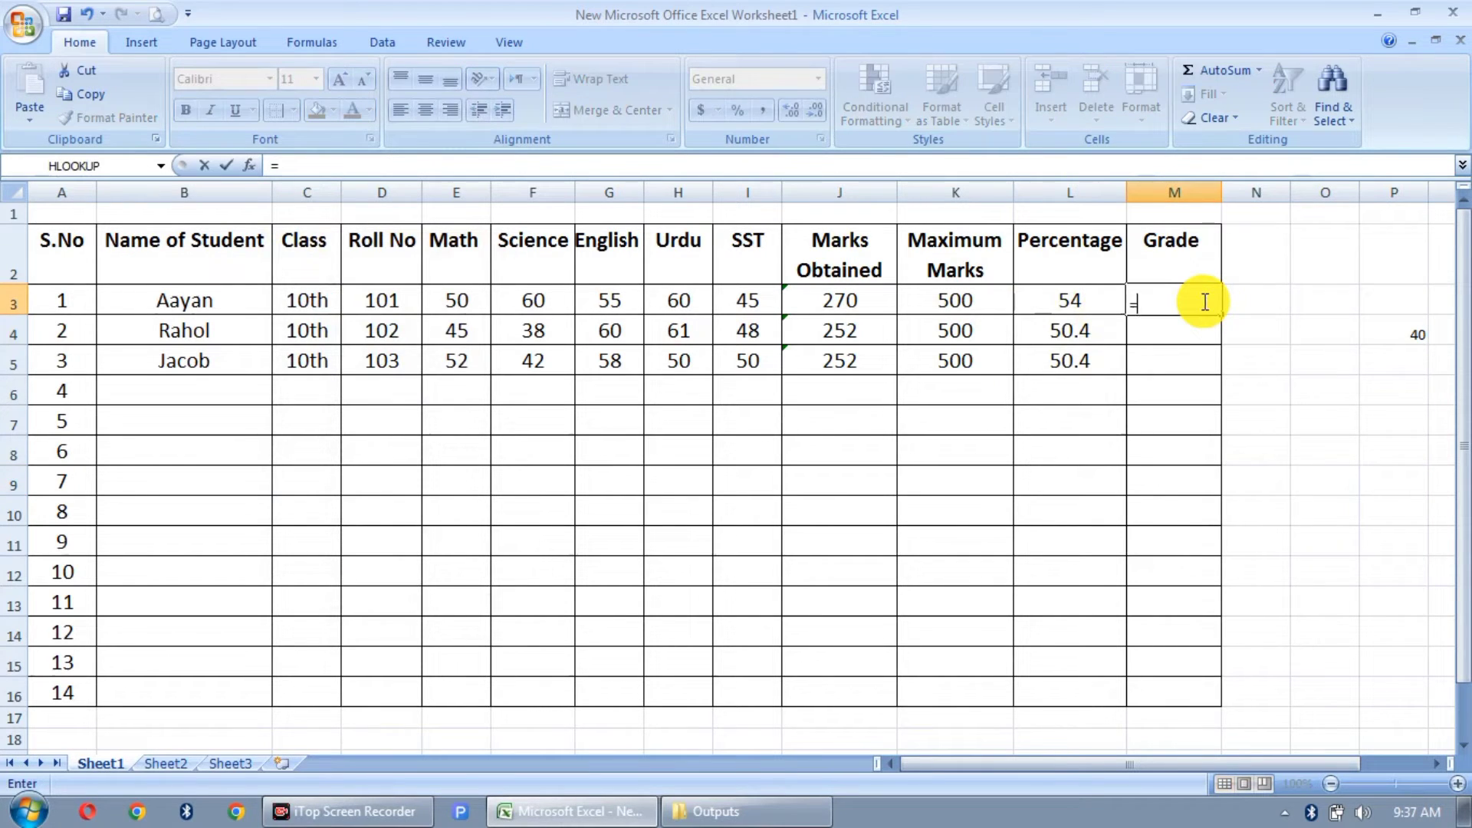
text(if)
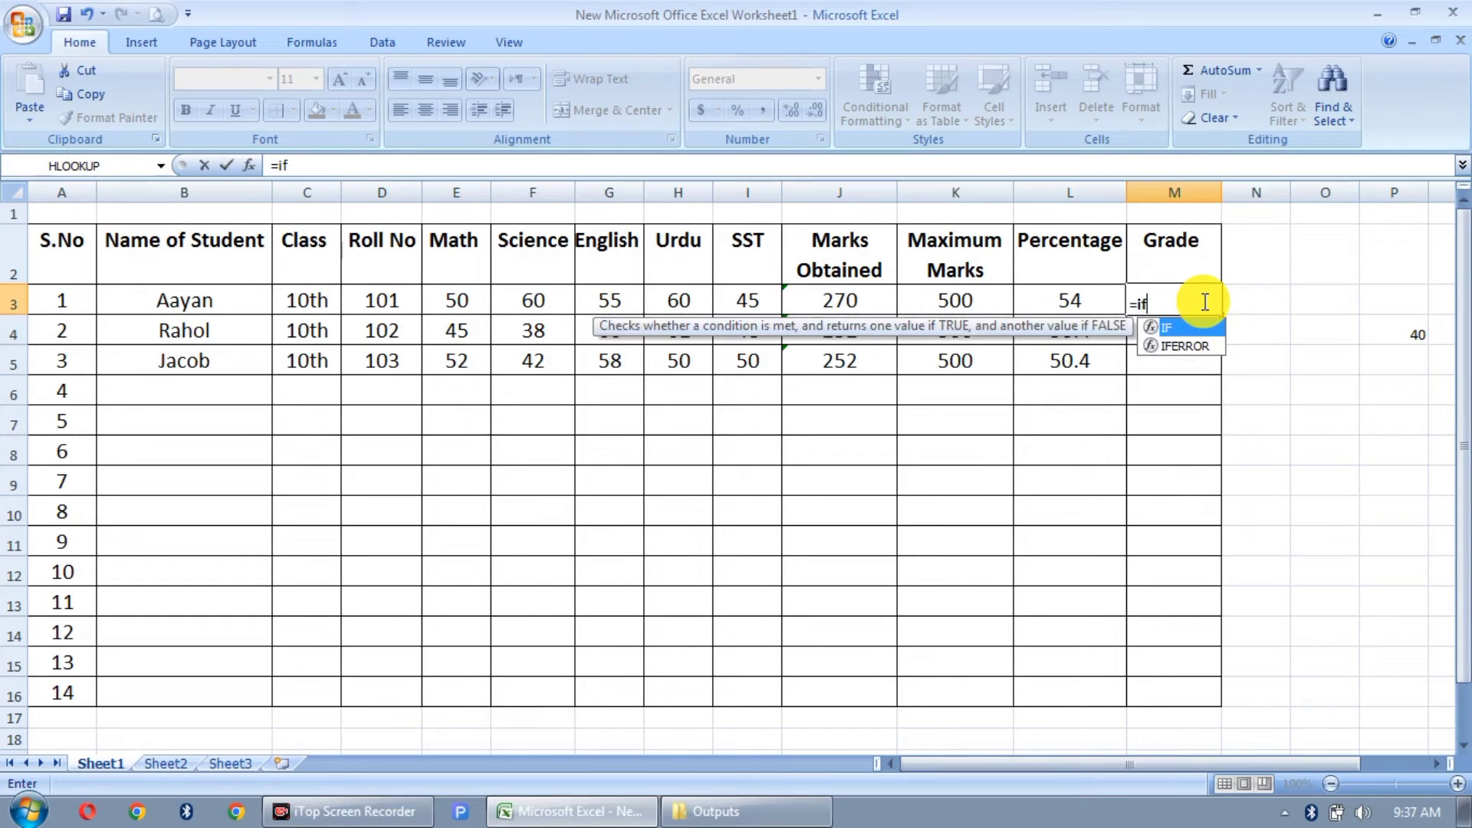
text(()
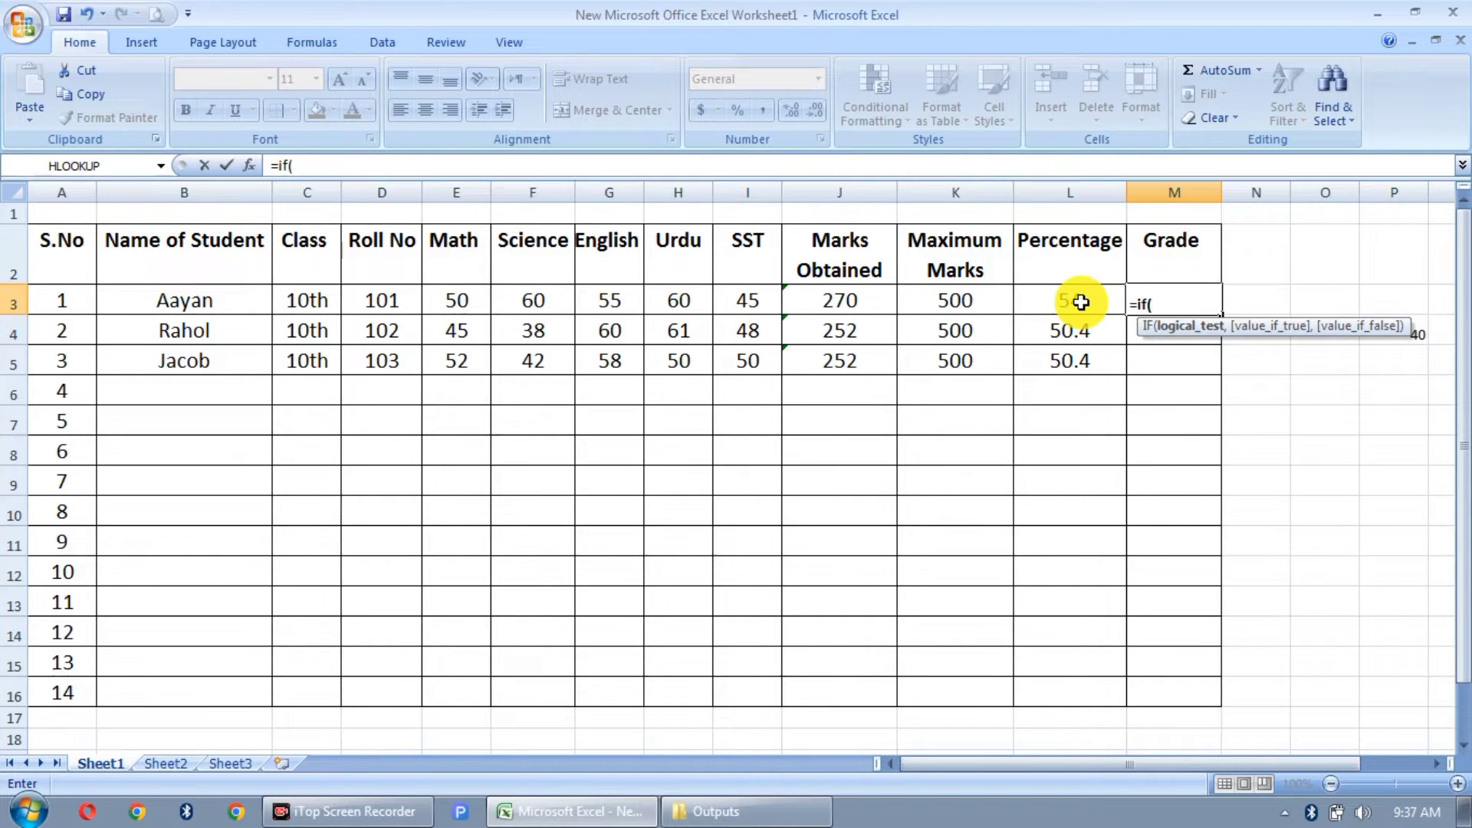
text(l3)
text(>)
text(9)
text(0,)
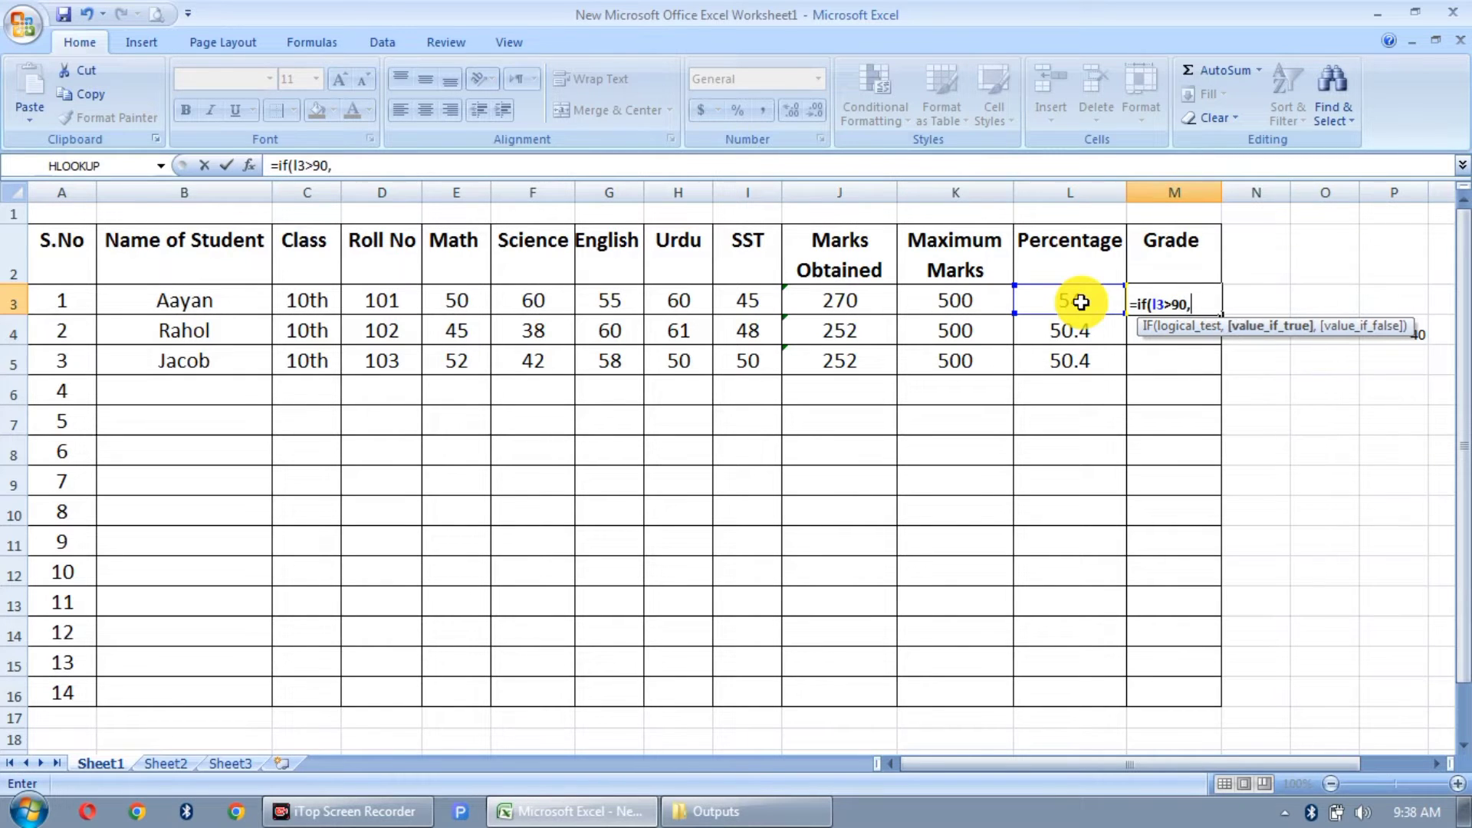
text( ")
text(A)
text(")
text(, )
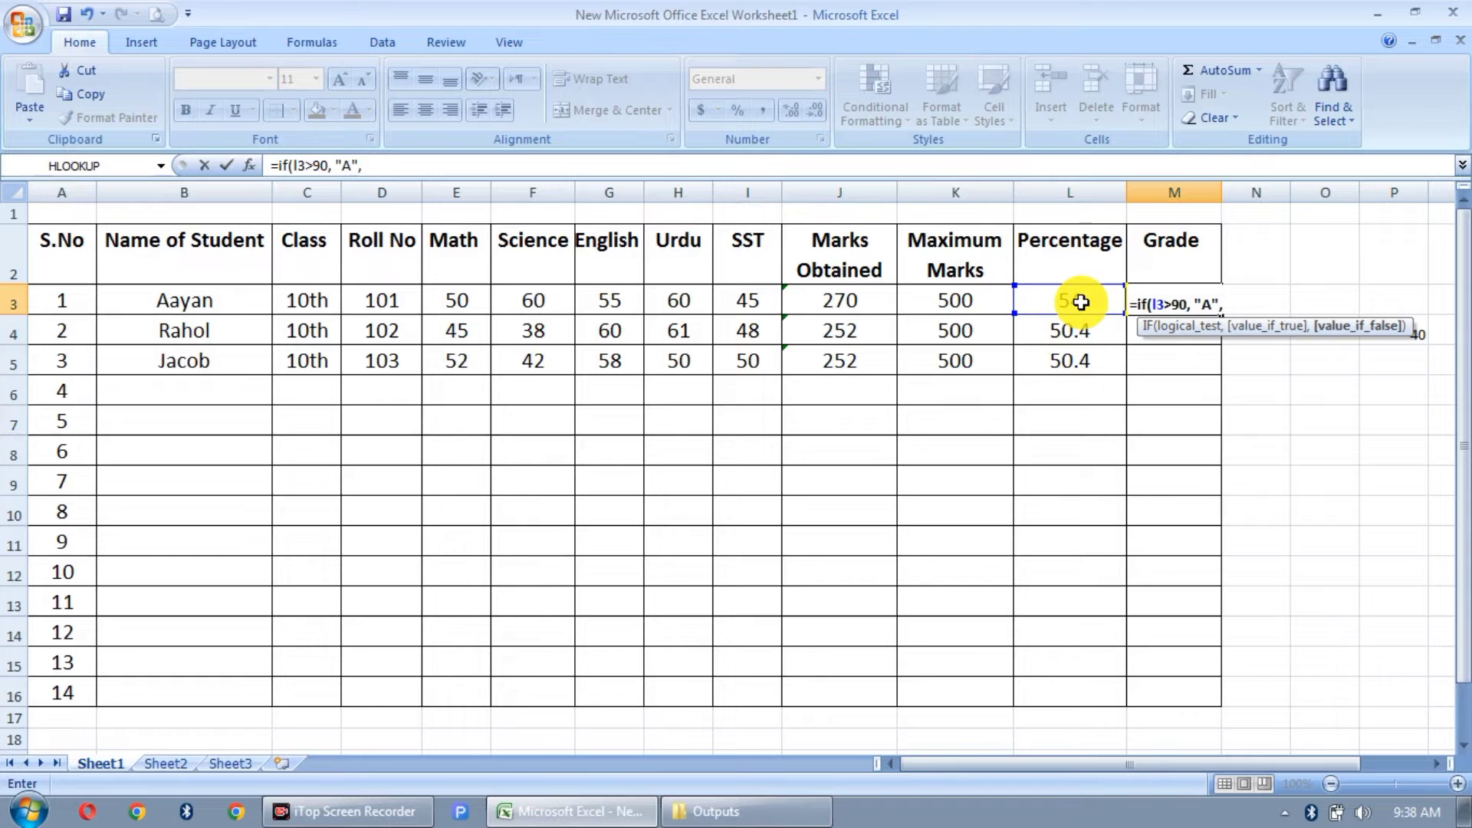
text(if)
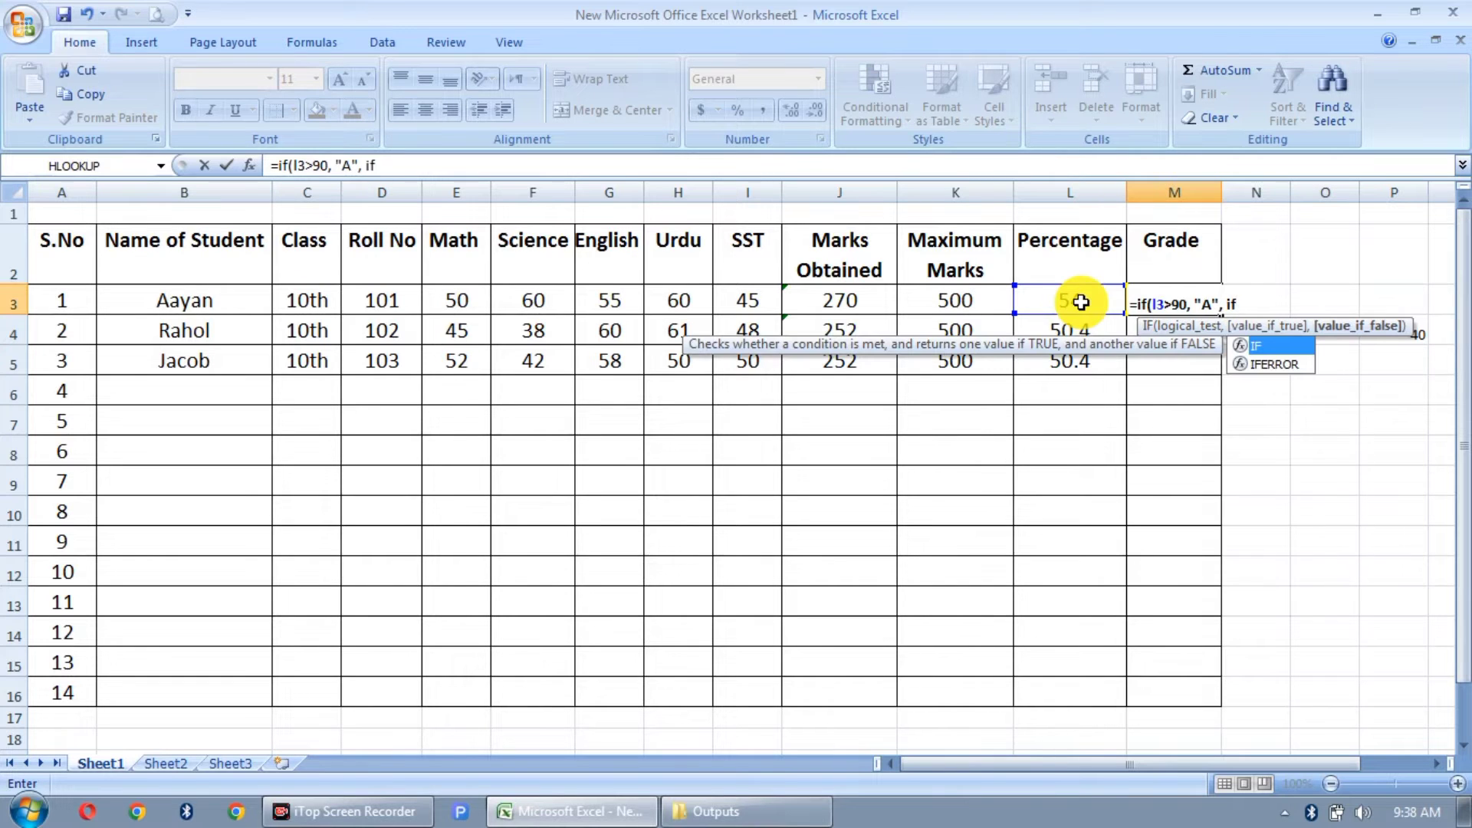
text(()
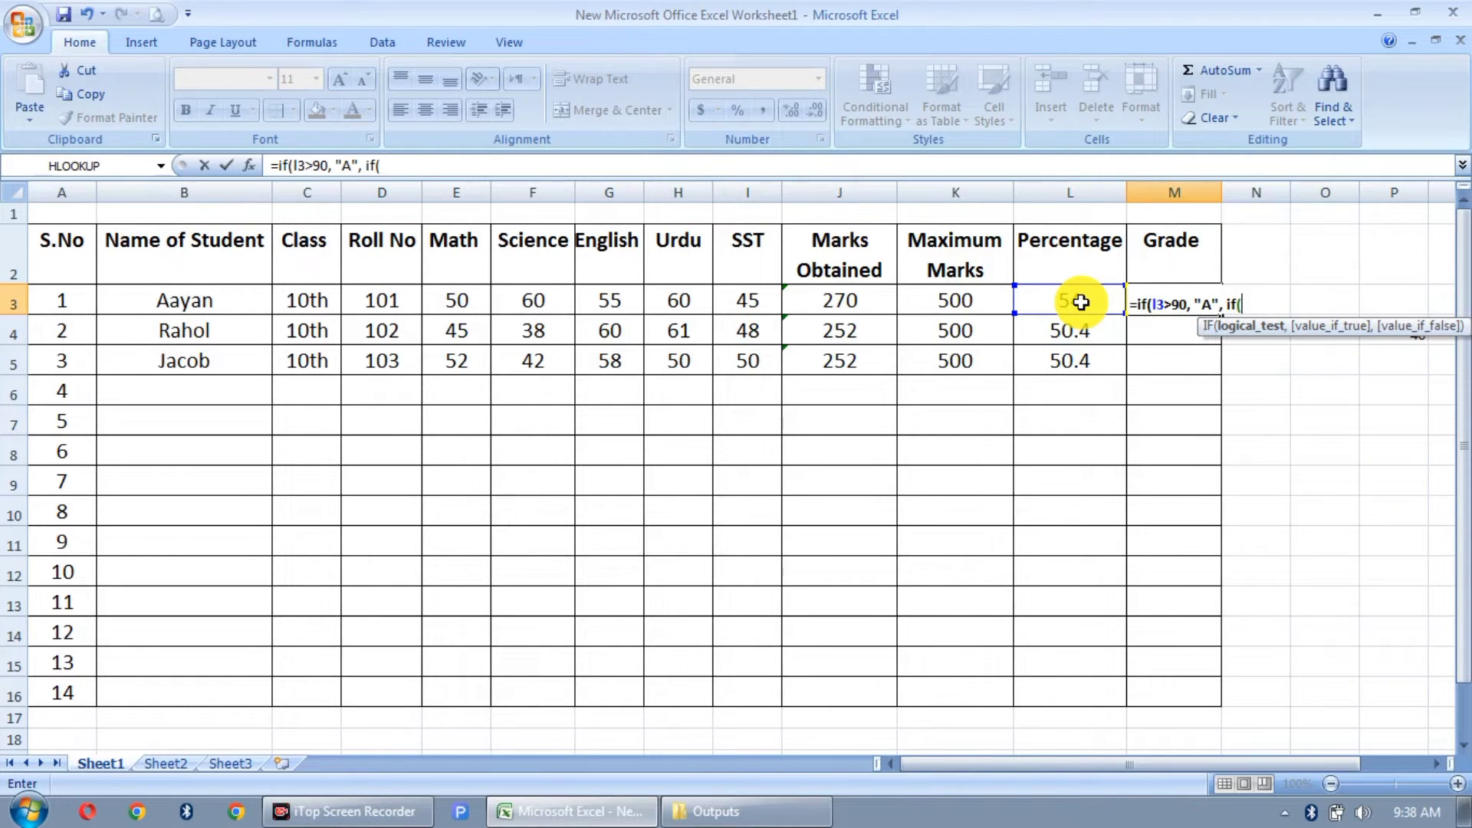
text(I)
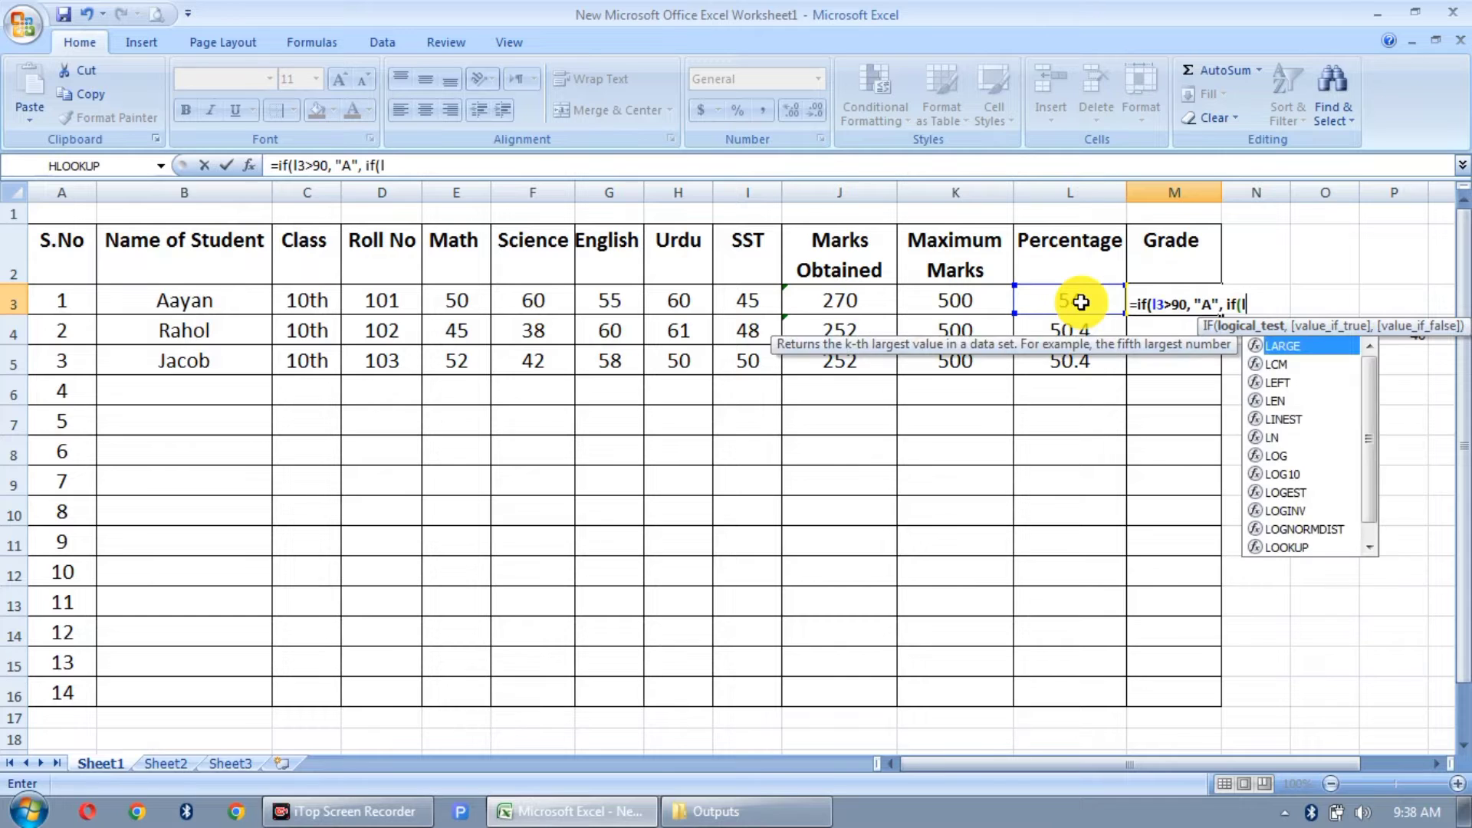
text(3)
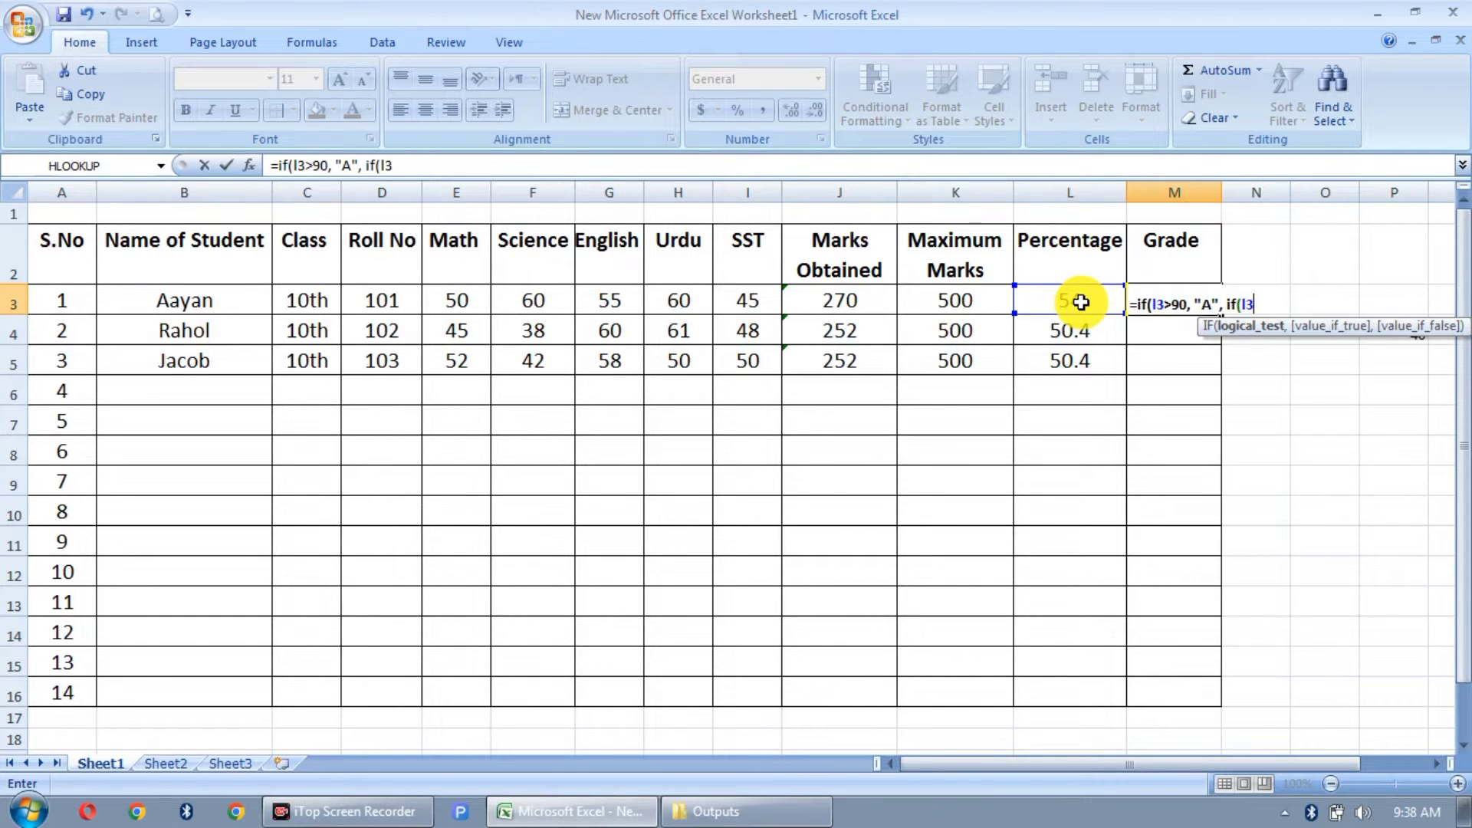
text(>)
Extend the formula with grade "B" above 70 and a third IF testing L3>=50.
text(70)
text(, )
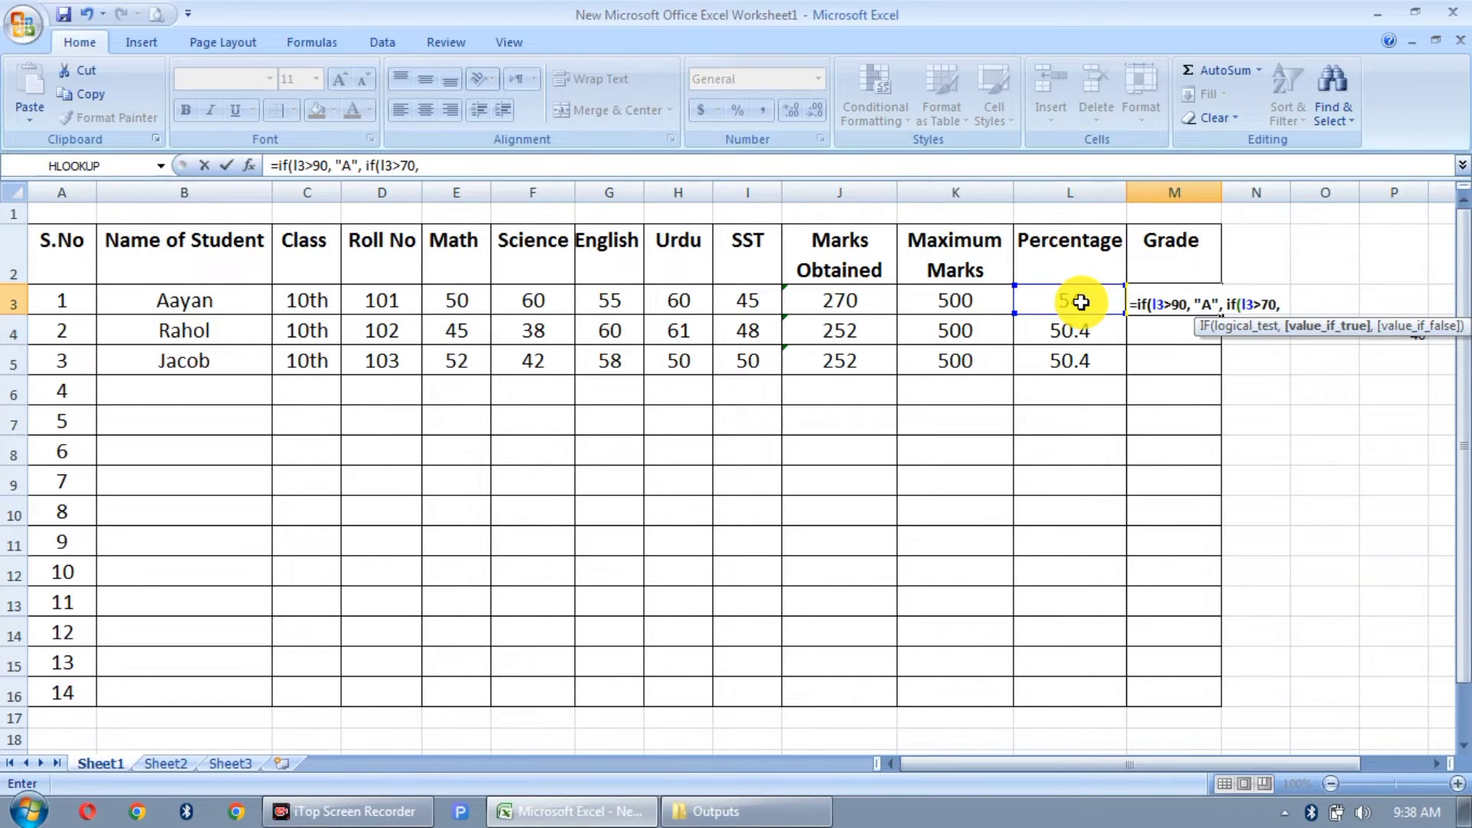
text(")
text(B")
text(,)
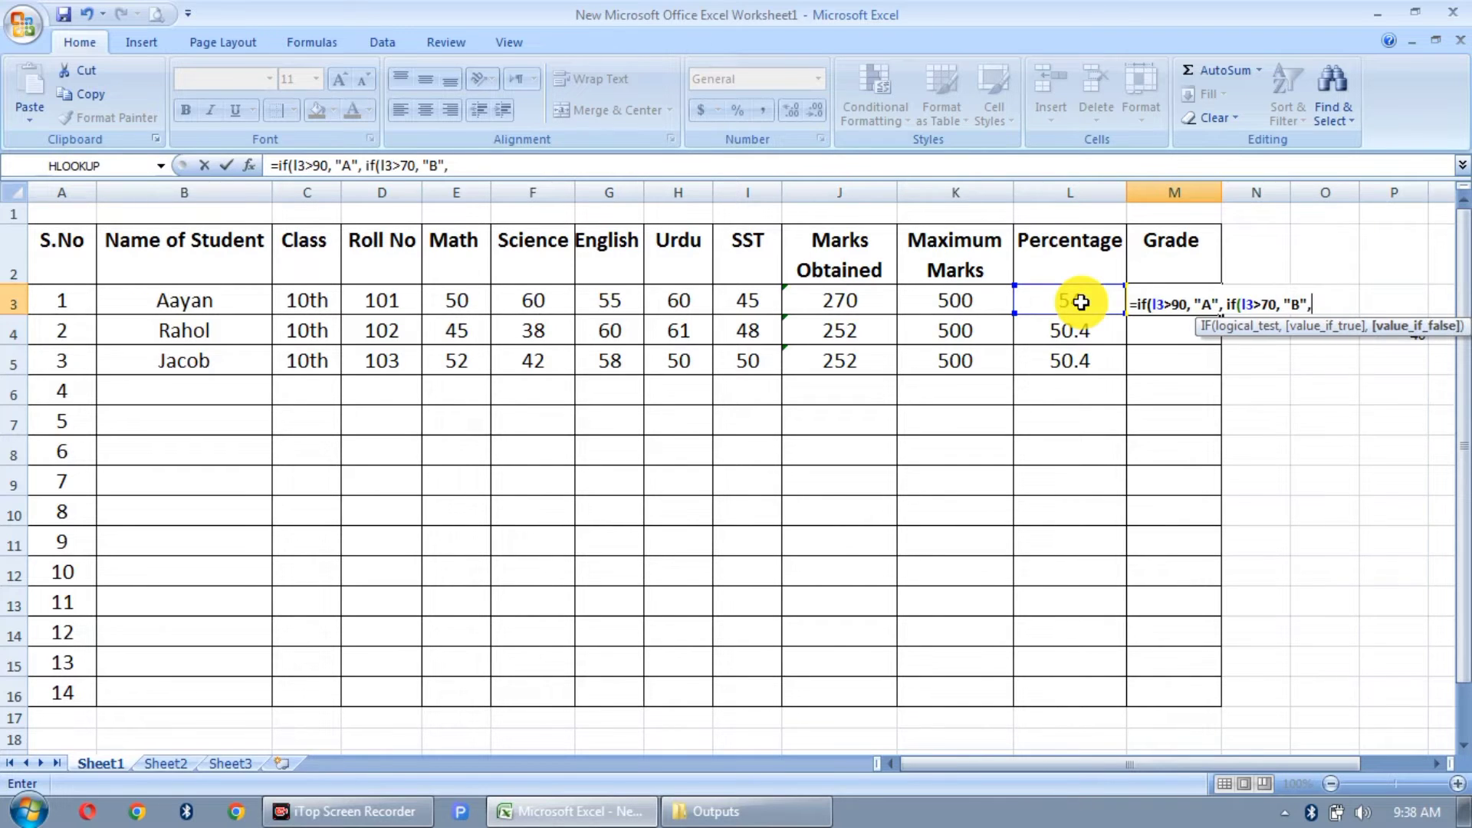
text(mi)
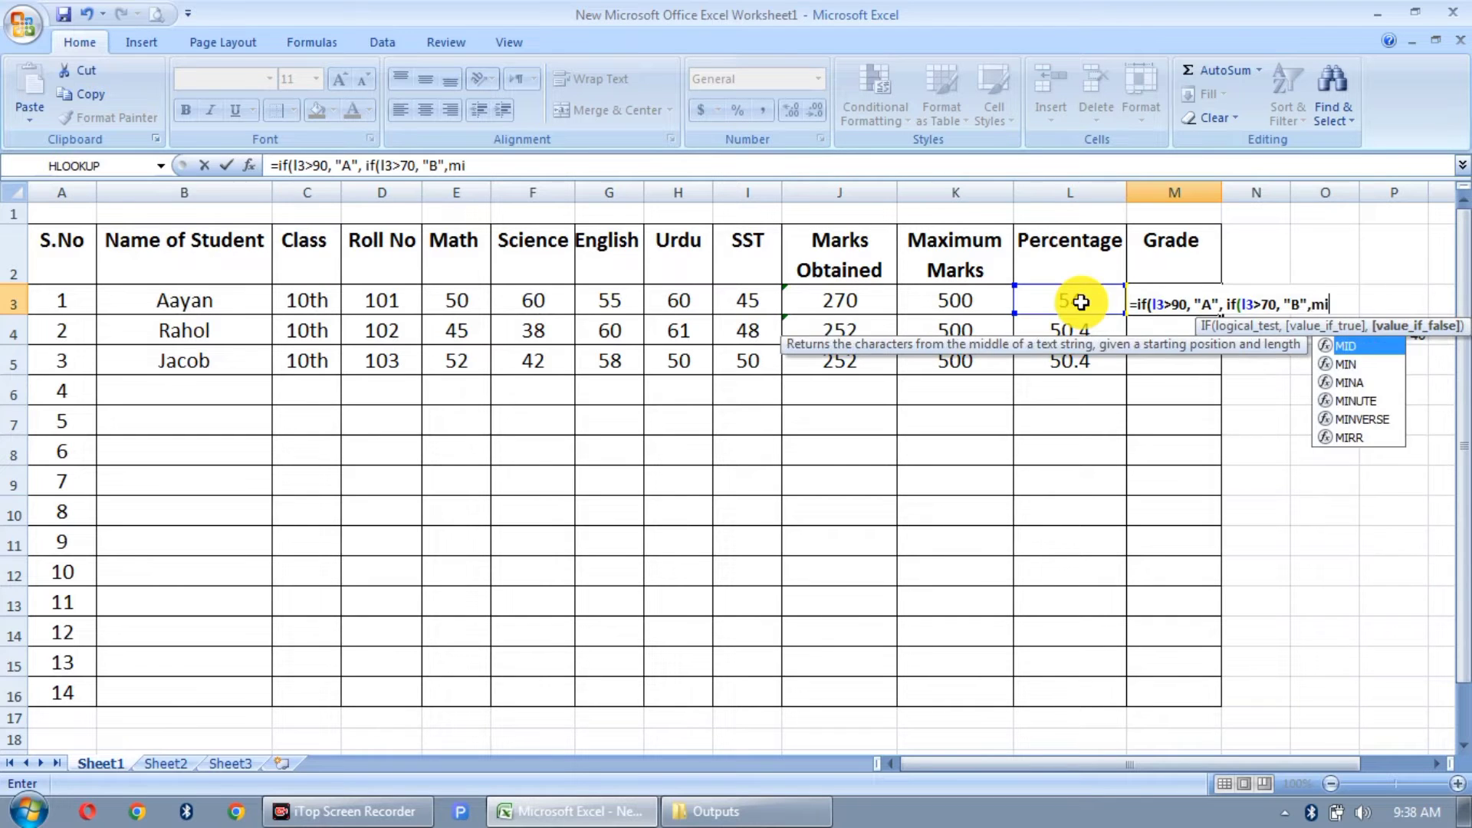
text(f)
key(BackSpace)
key(BackSpace)
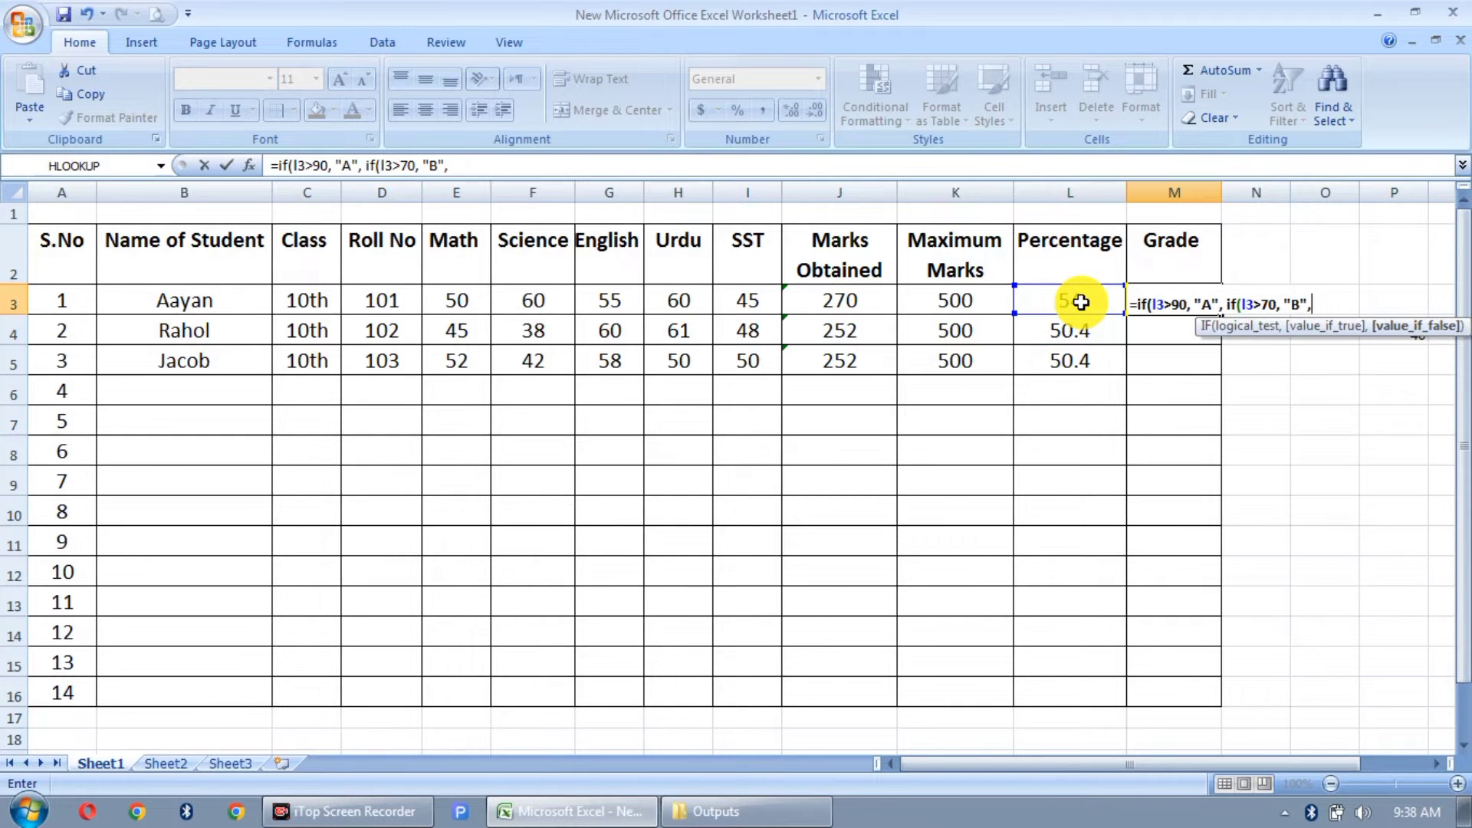
key(BackSpace)
text(if)
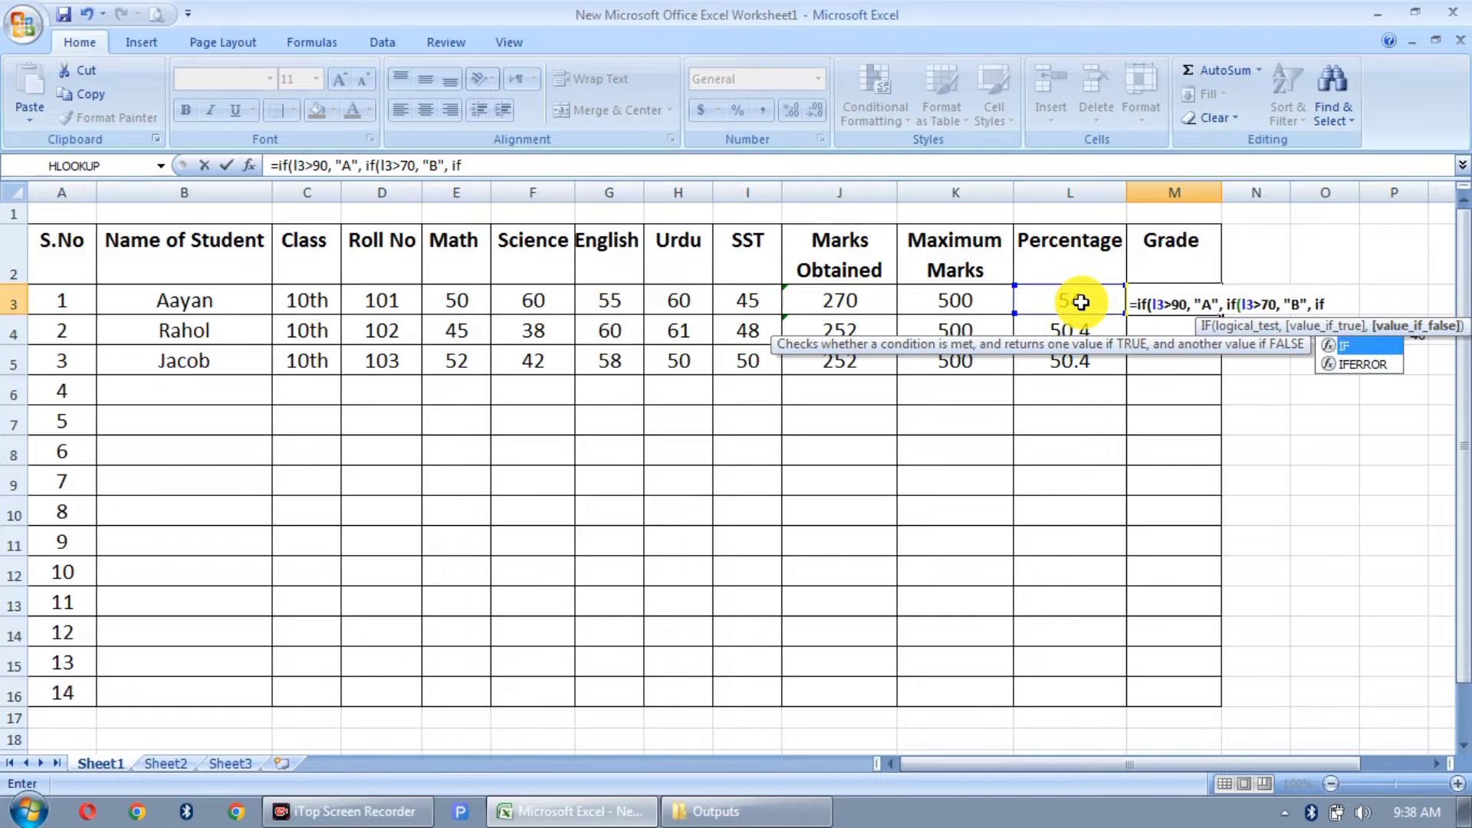
text(()
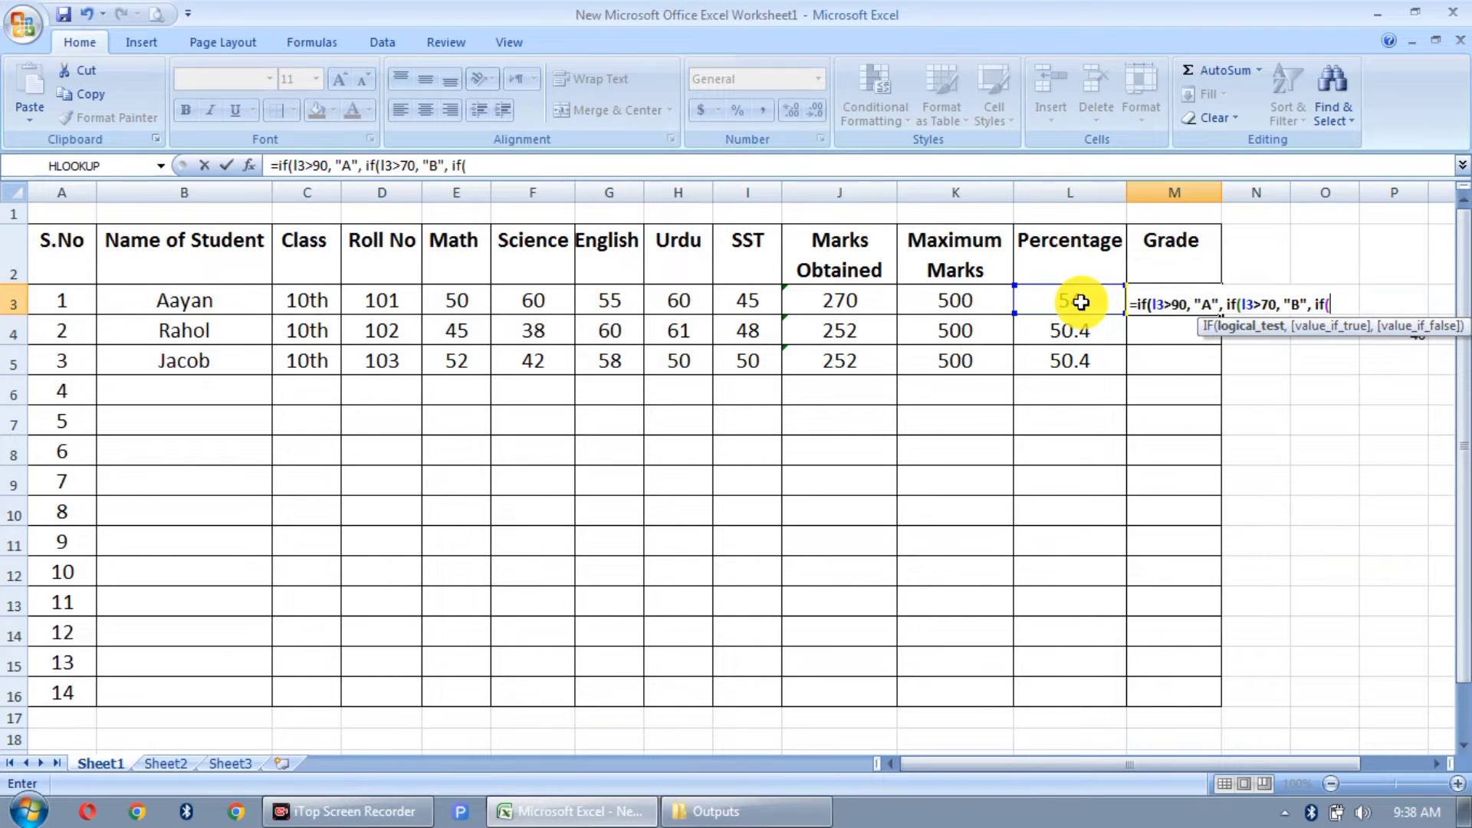
text(I)
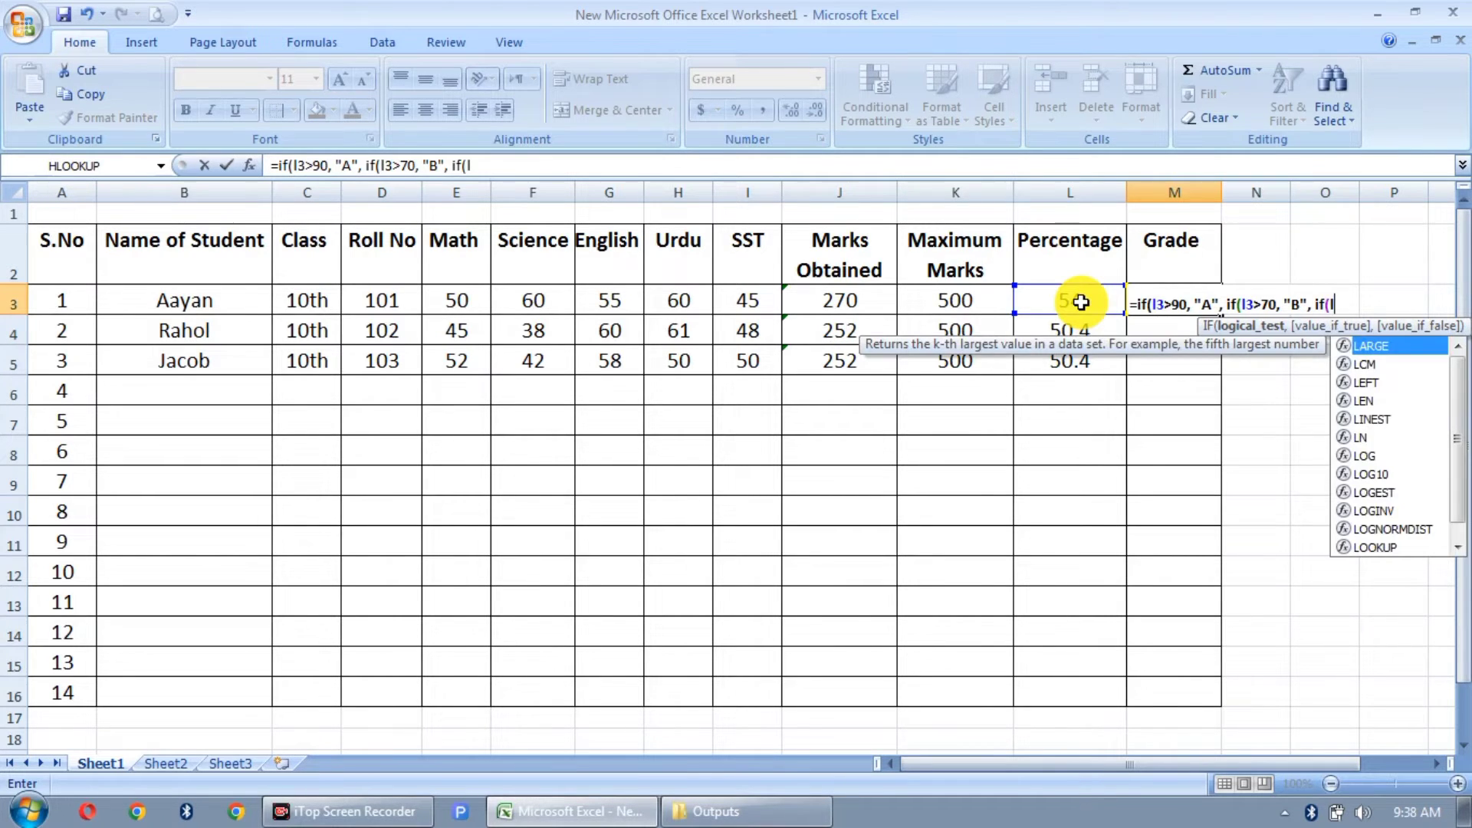
text(3)
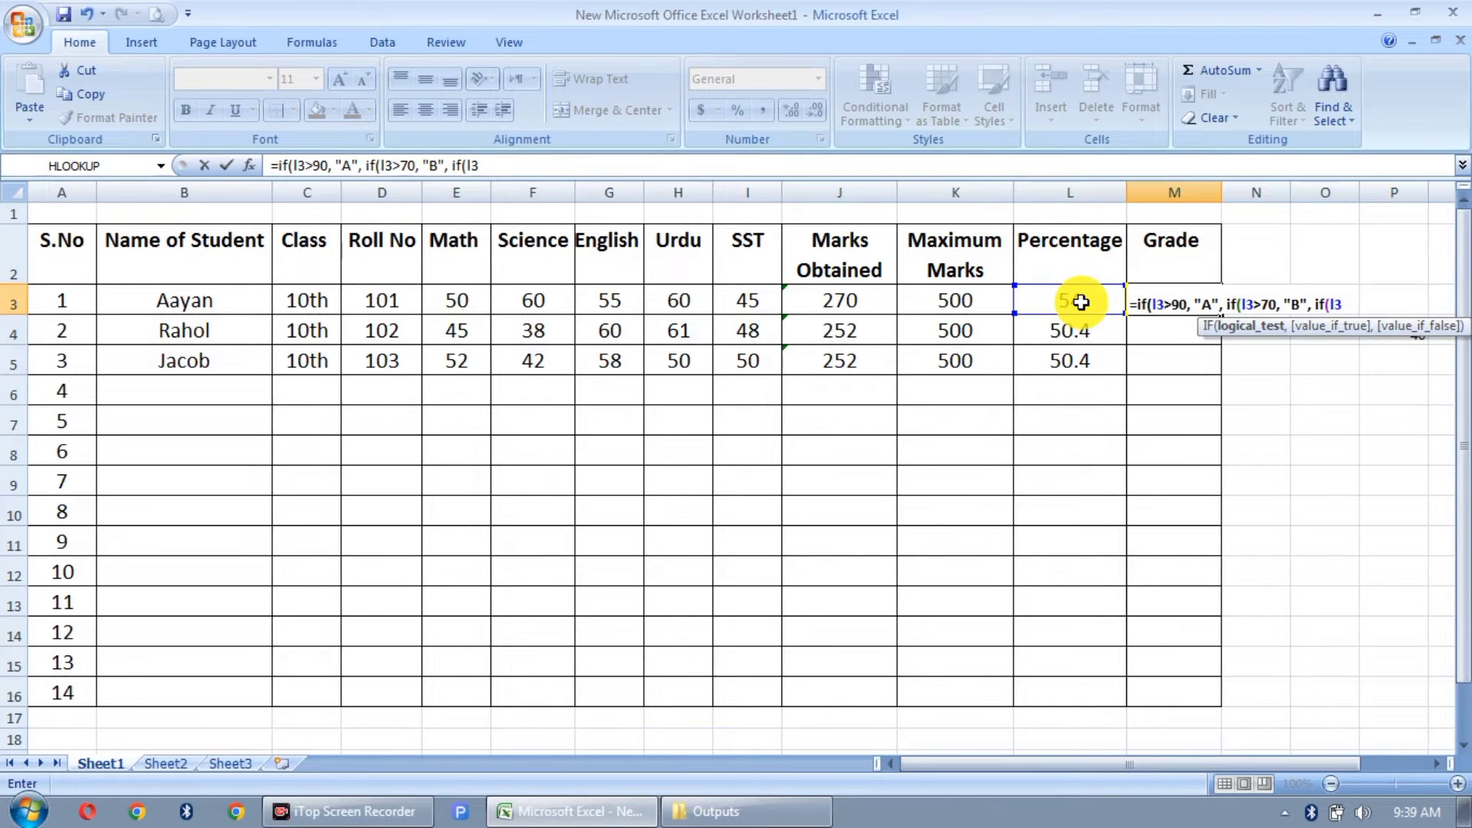
text(>5)
key(BackSpace)
text(=)
text(50)
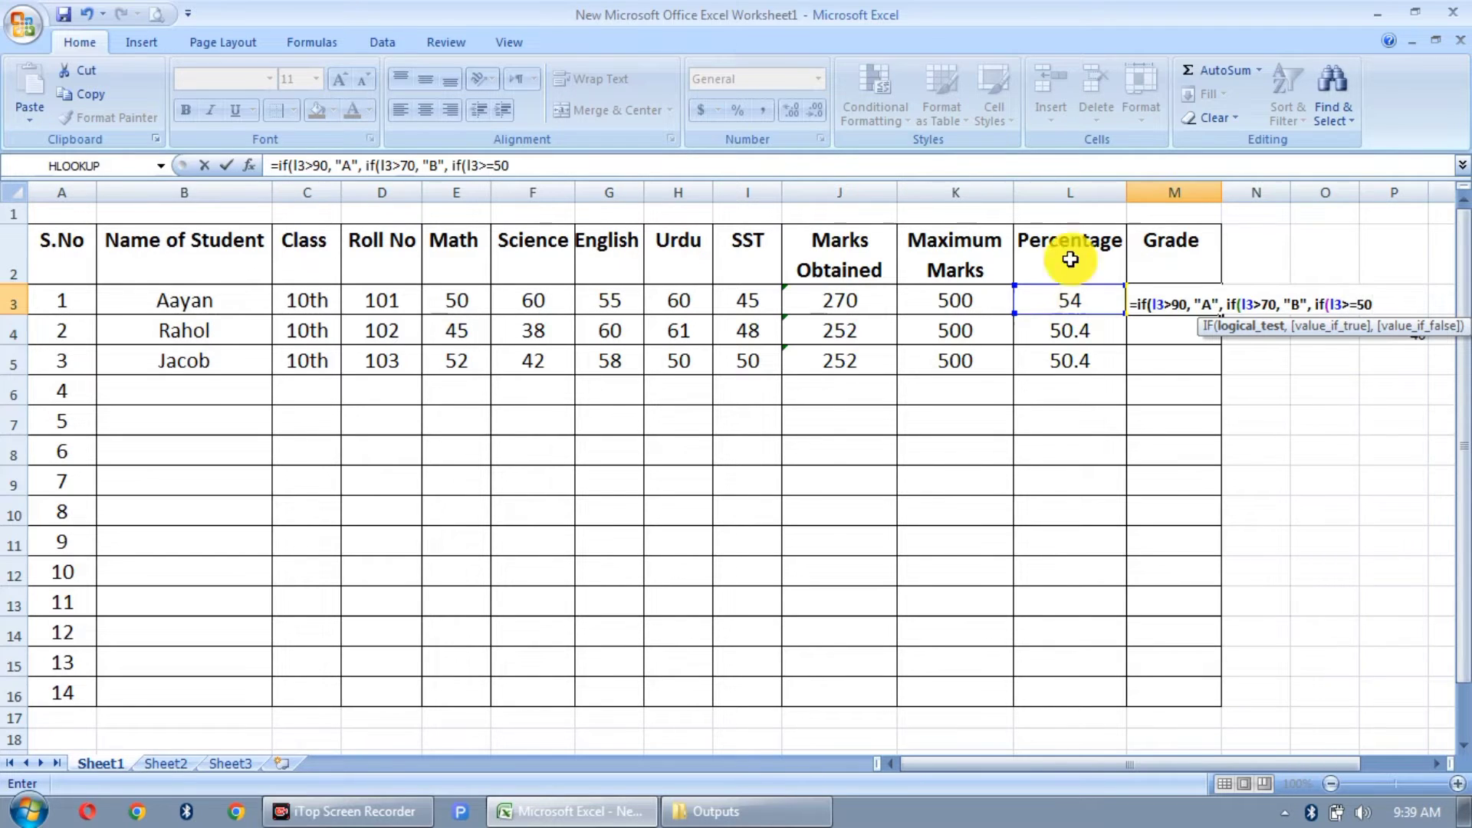
Change the first two tests to >=90 and >=70, and add "c" after the >=50 test.
click(1173, 304)
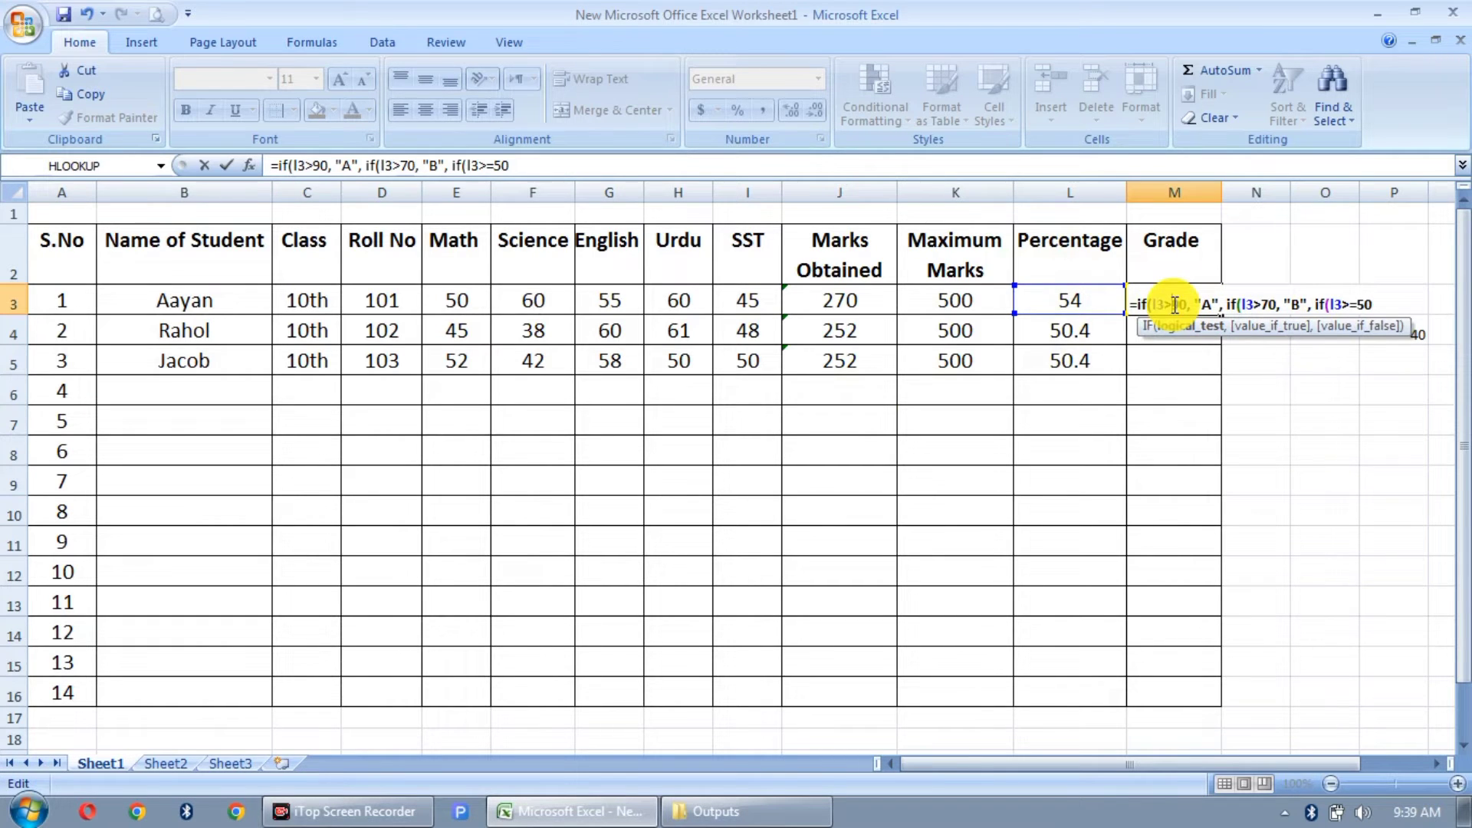
text(=)
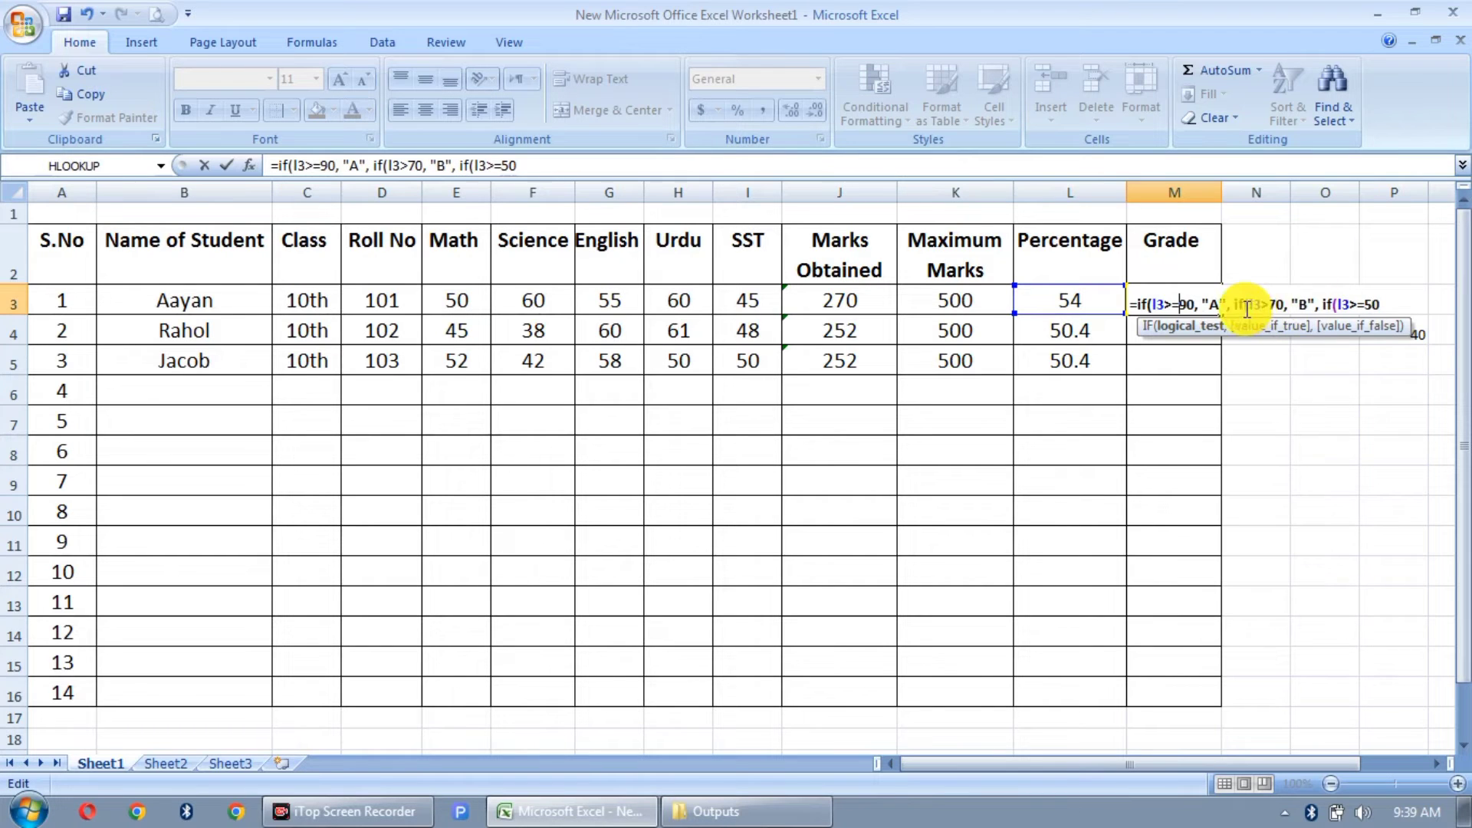
click(1273, 305)
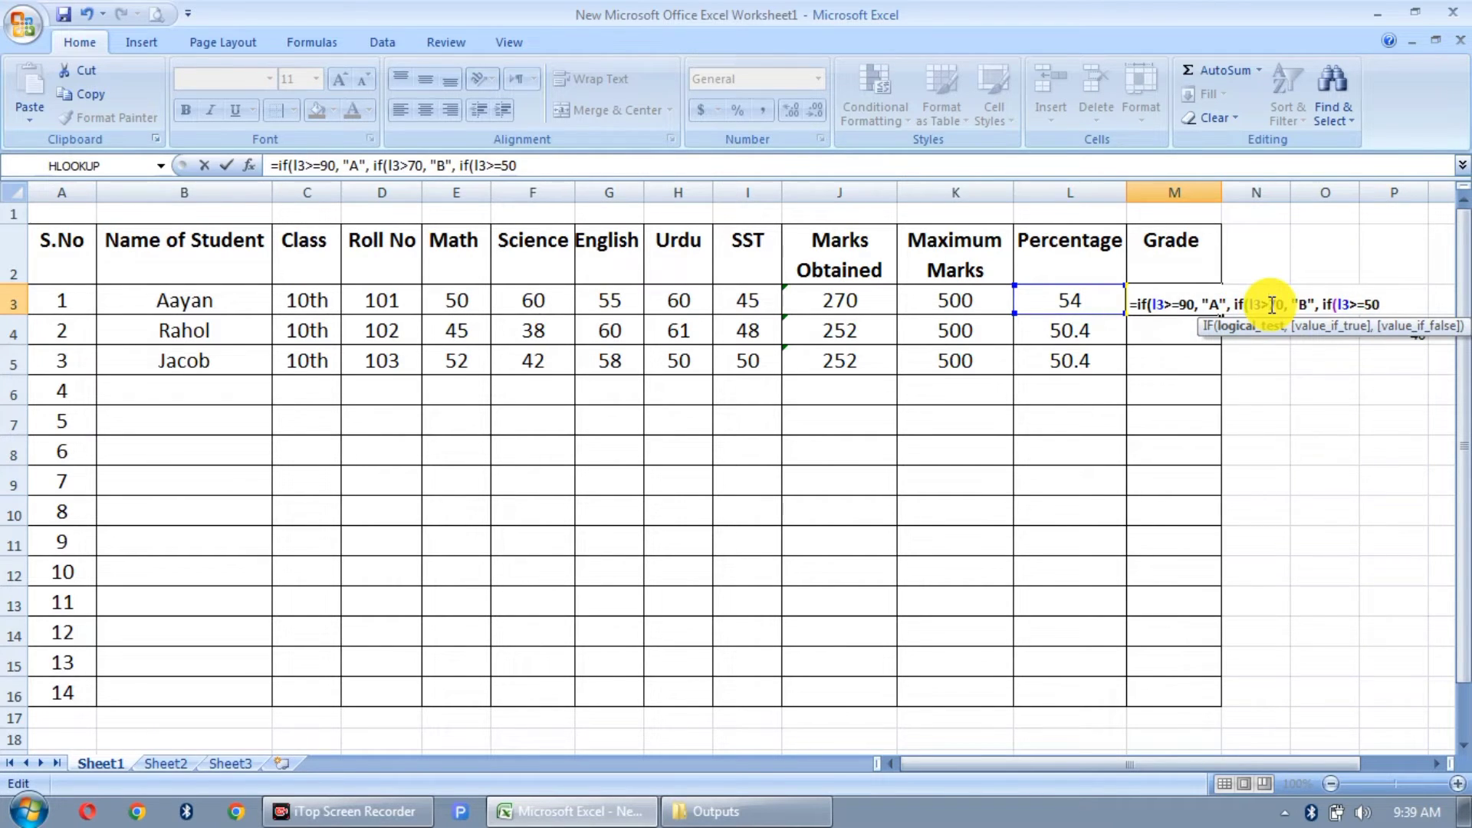
text(=)
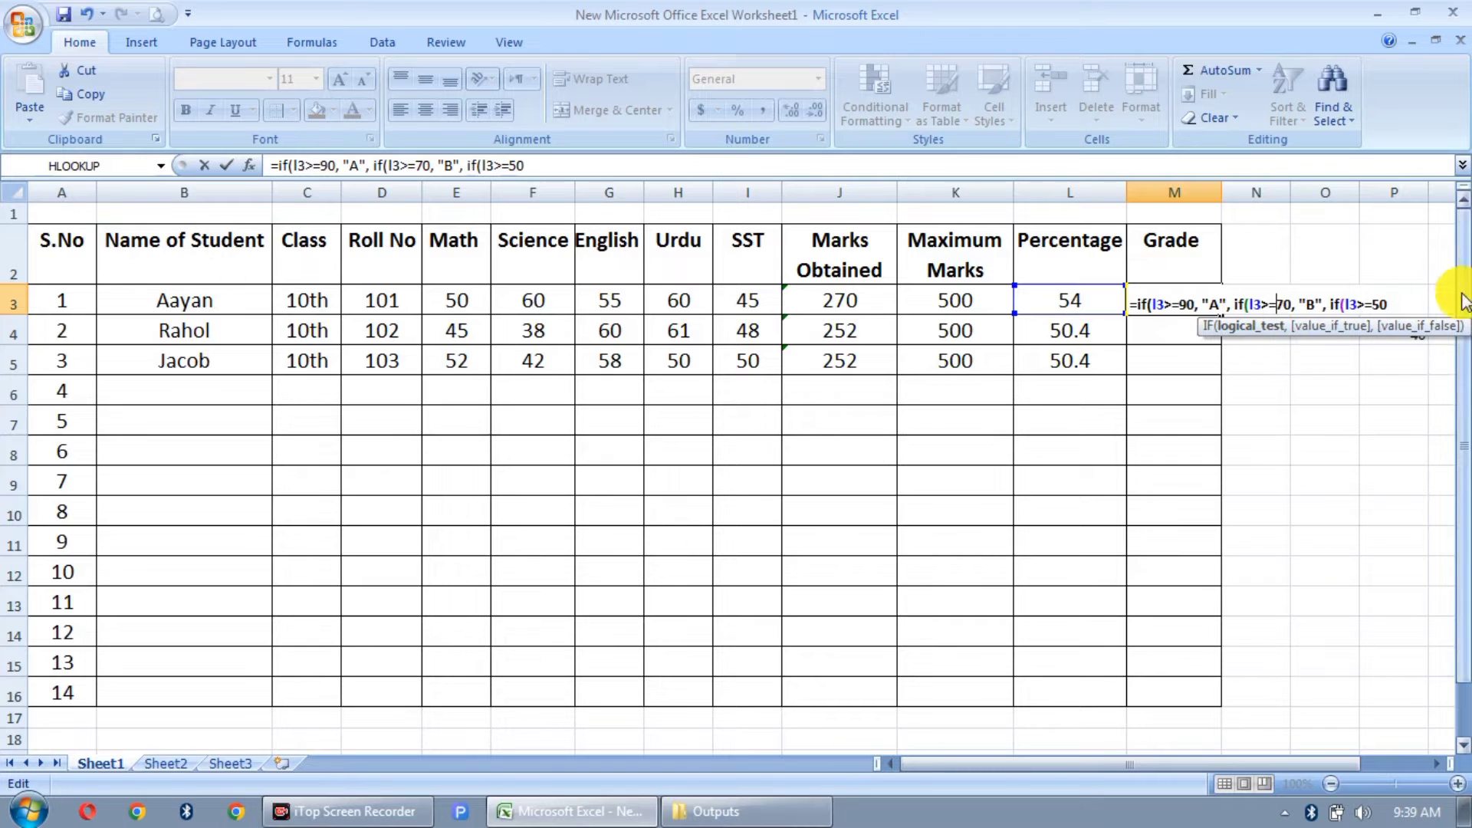
click(1407, 305)
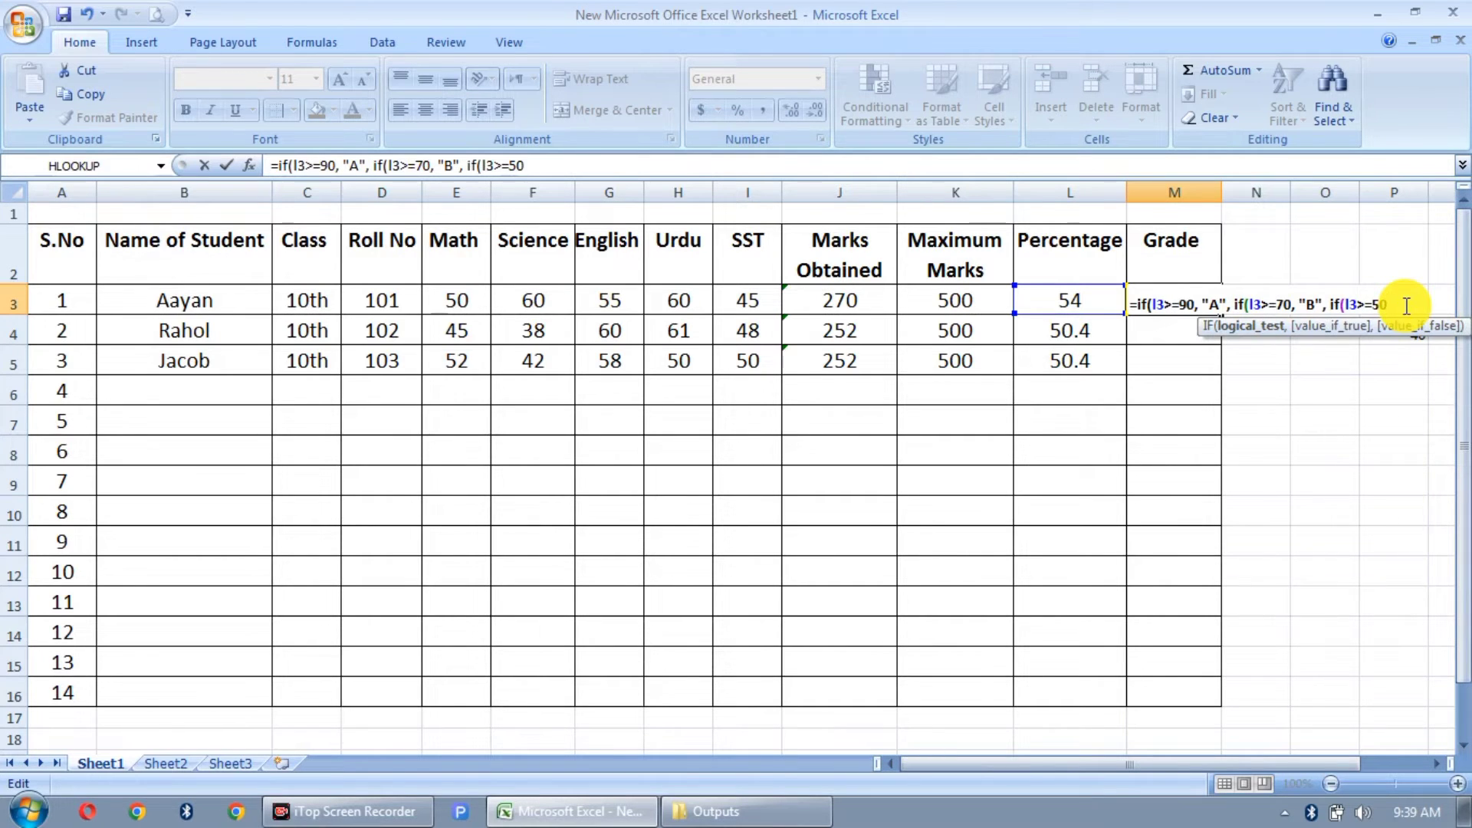
text(, ")
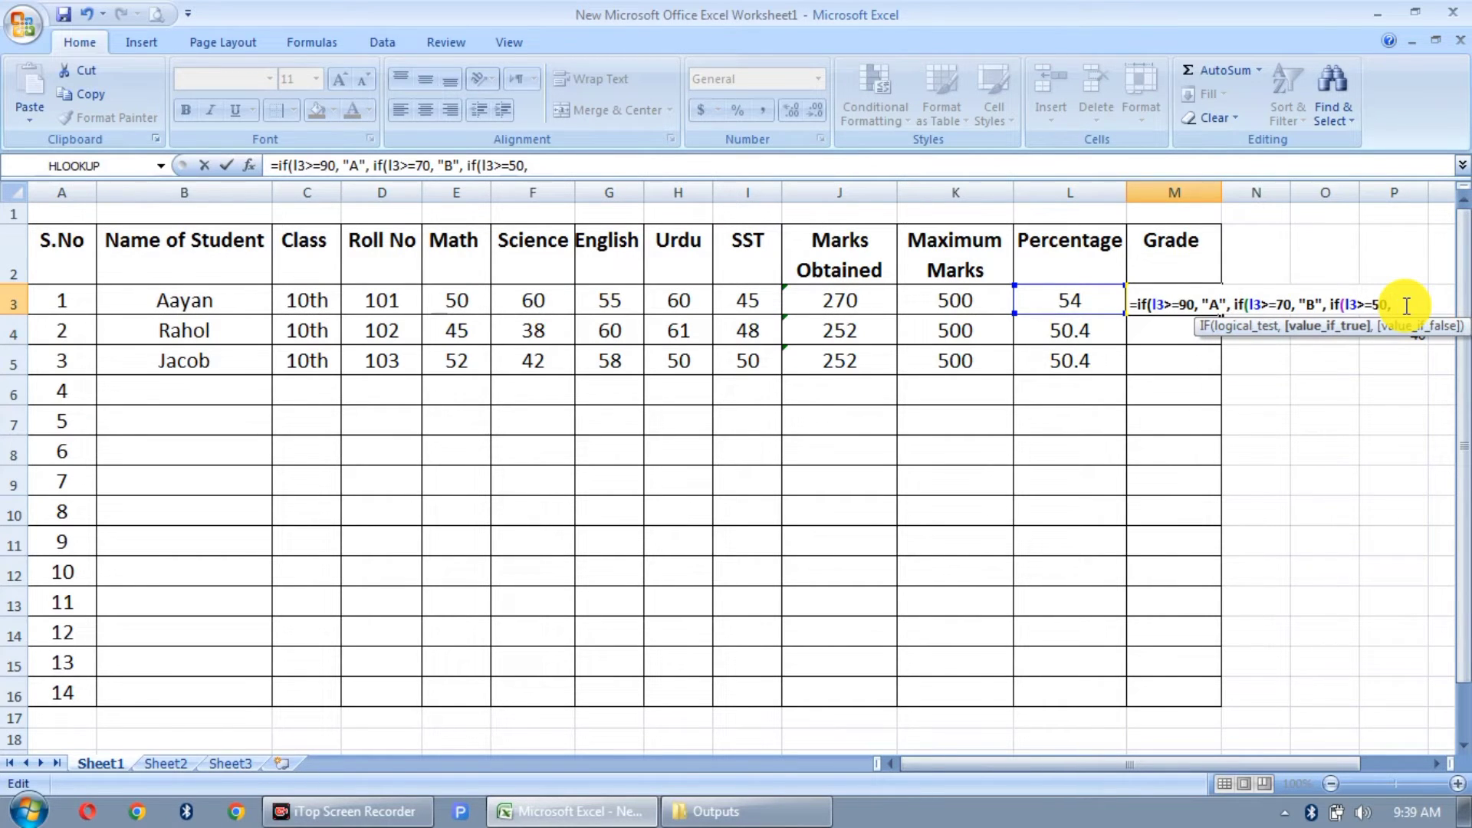
text(c")
text(,)
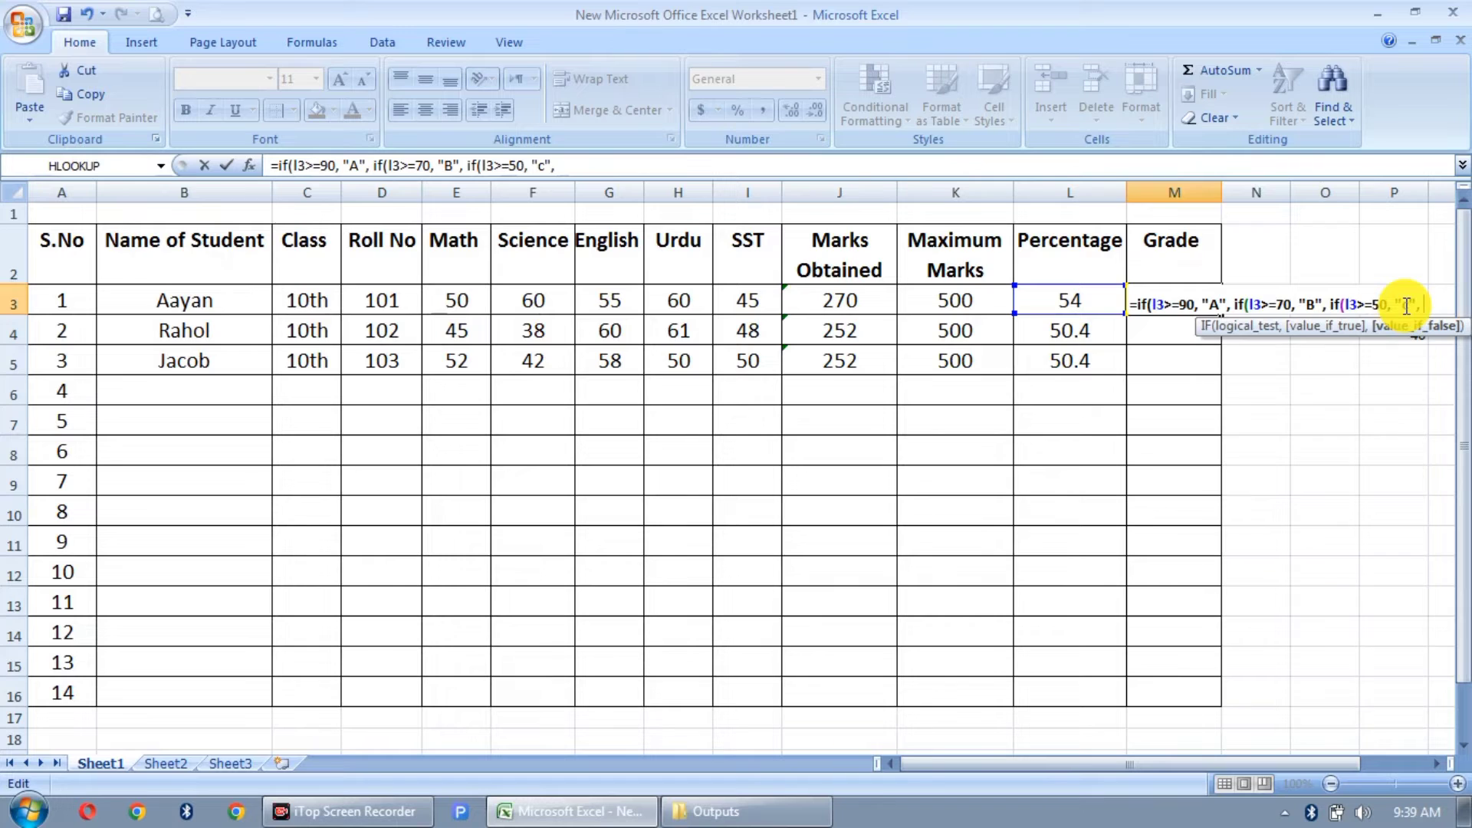
Finish the formula with "D" for >=33, "fail" for <=32, and closing parentheses.
text(if)
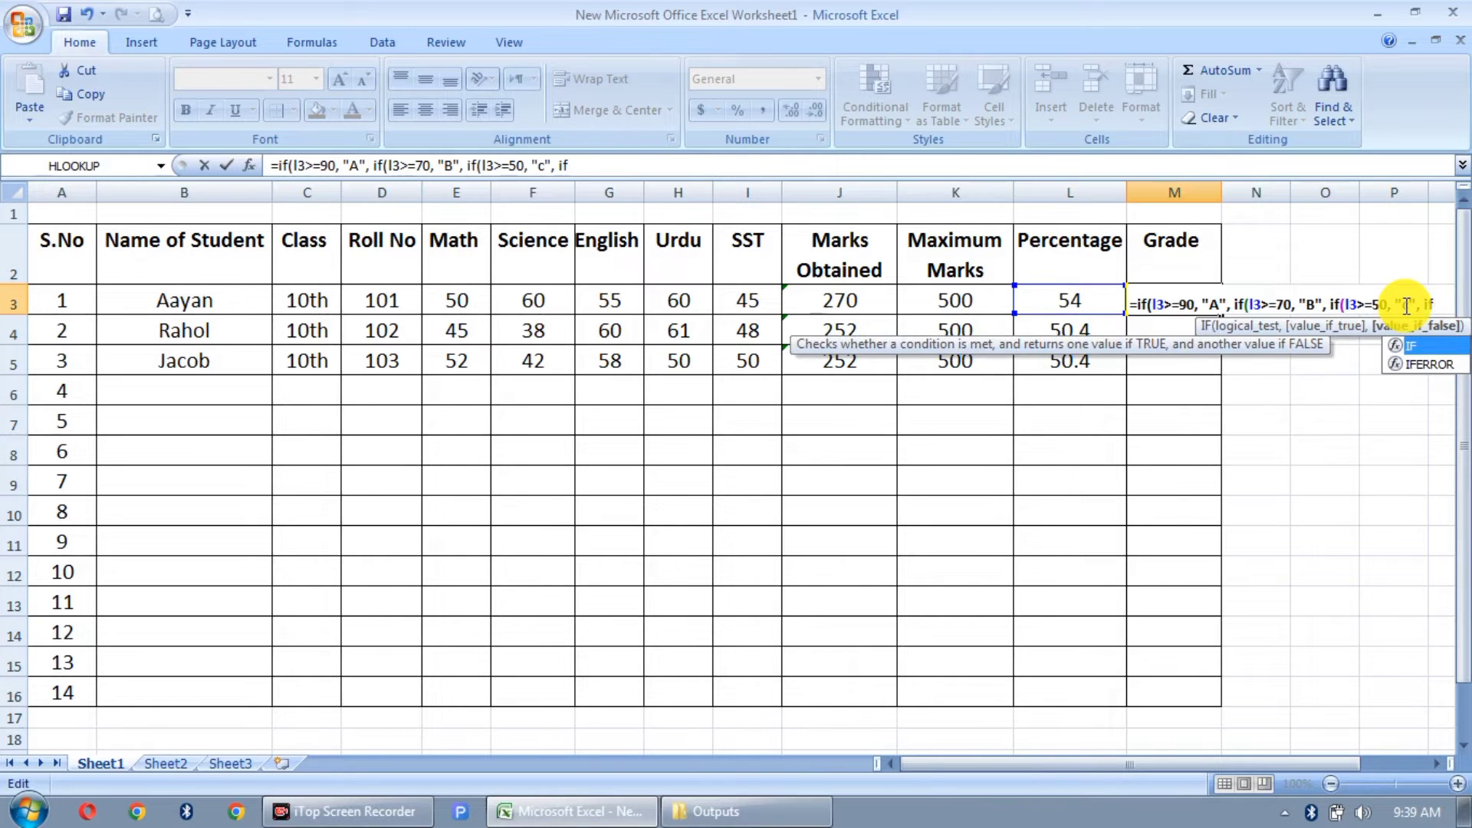
text((I)
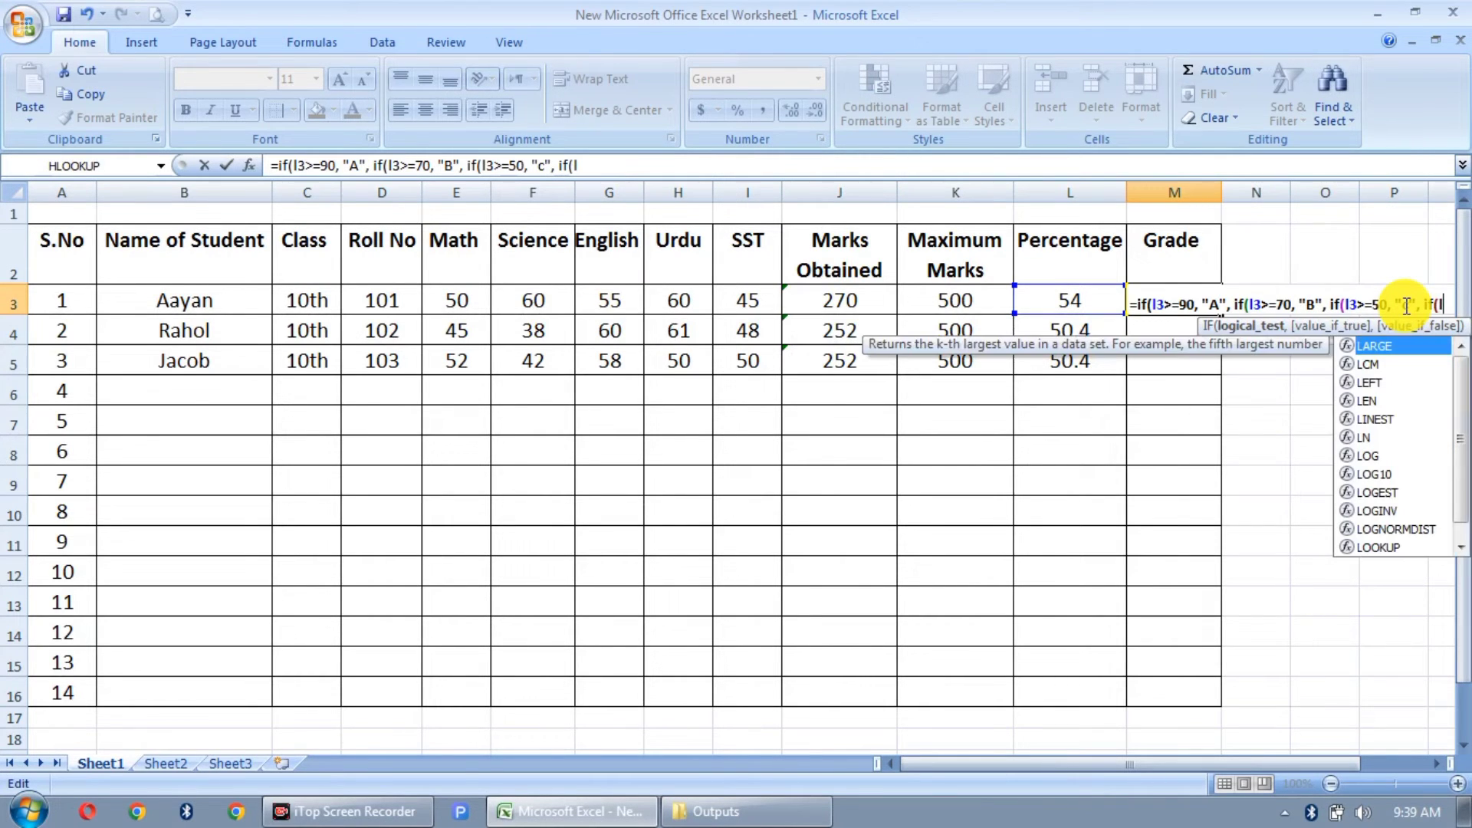
text(3)
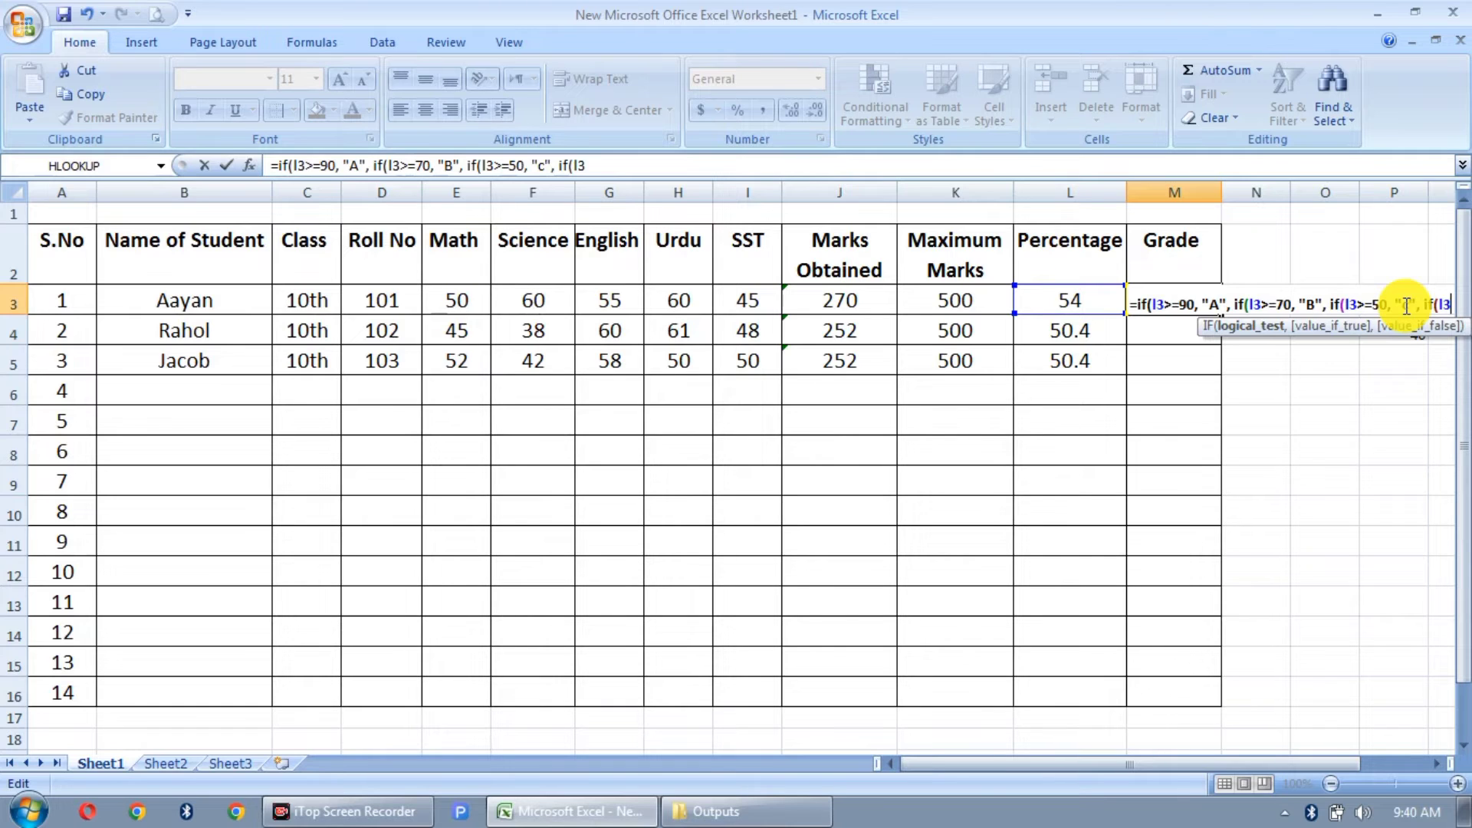
text(>)
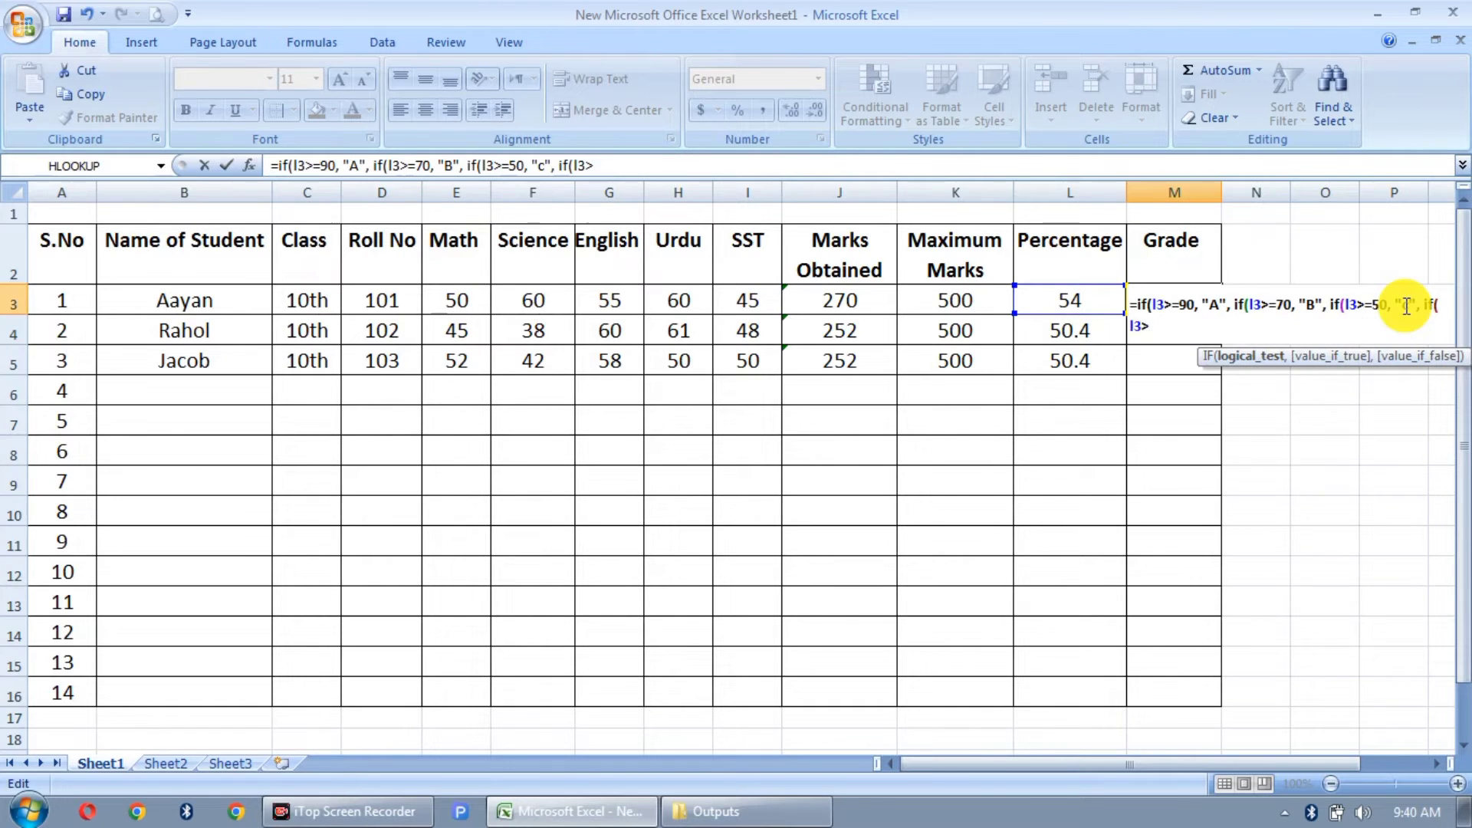
text(=)
text(33)
text(, )
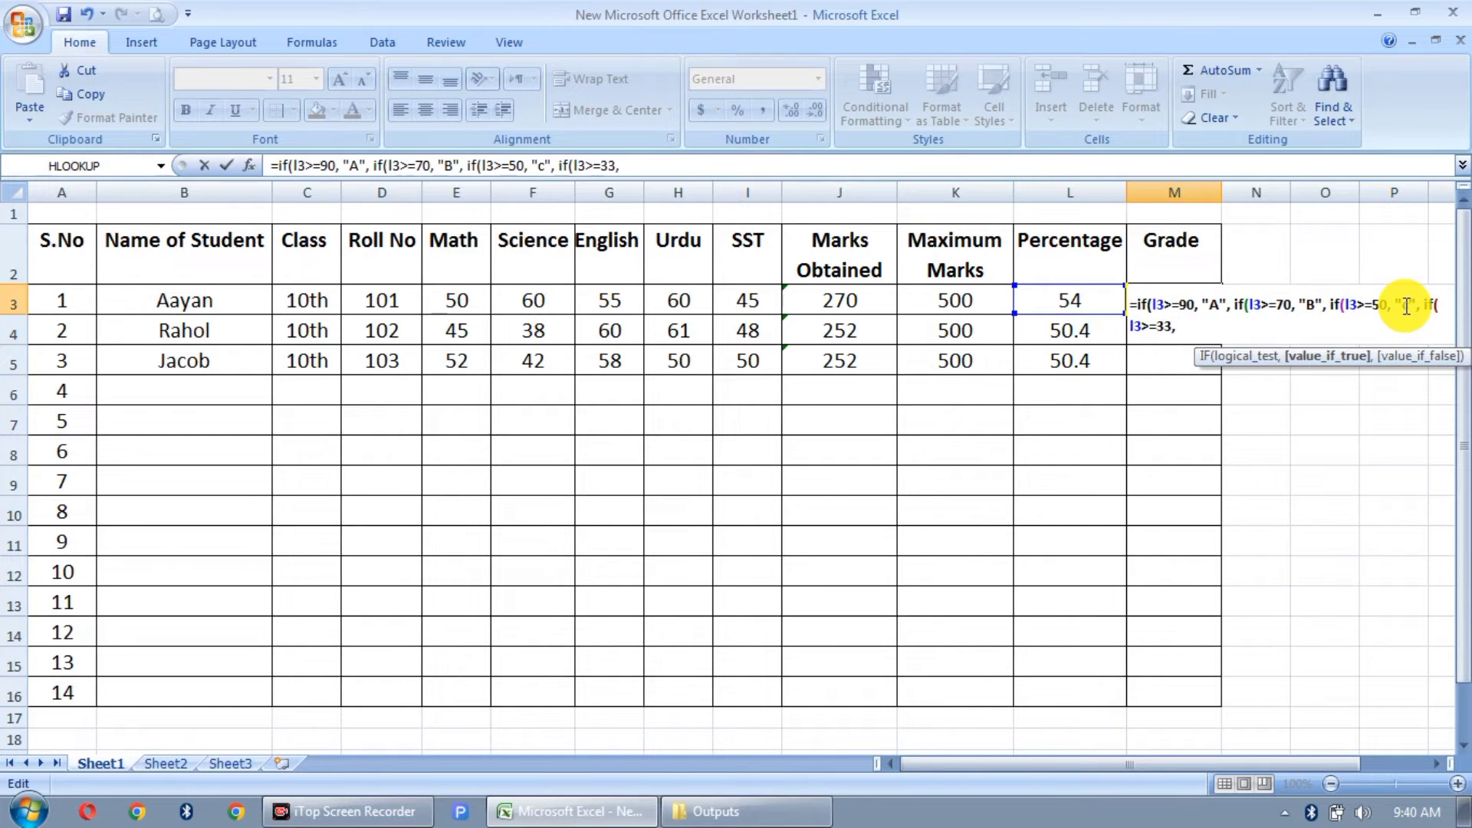
text(")
text(D)
text(")
text(, )
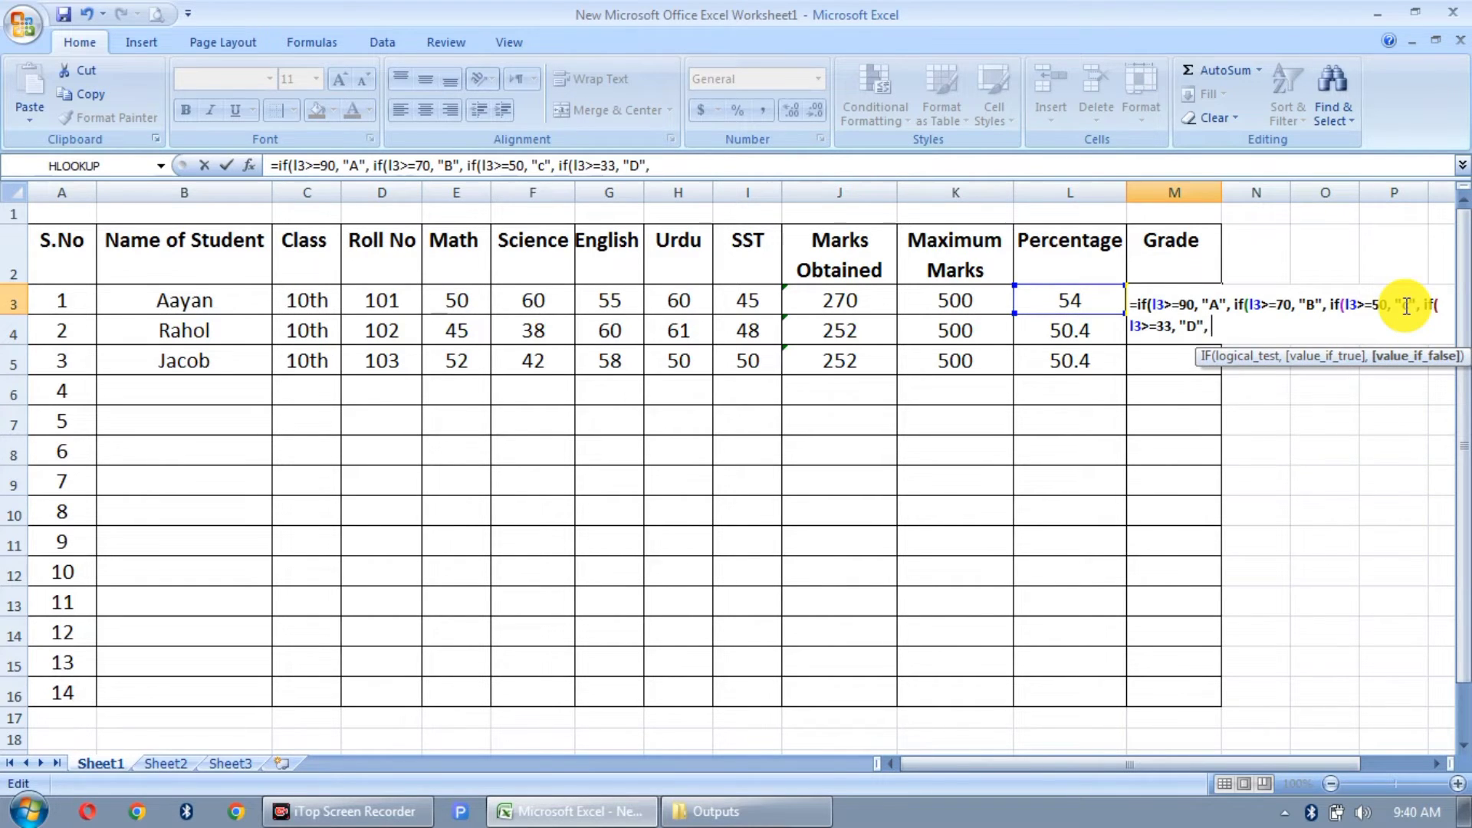
text(if)
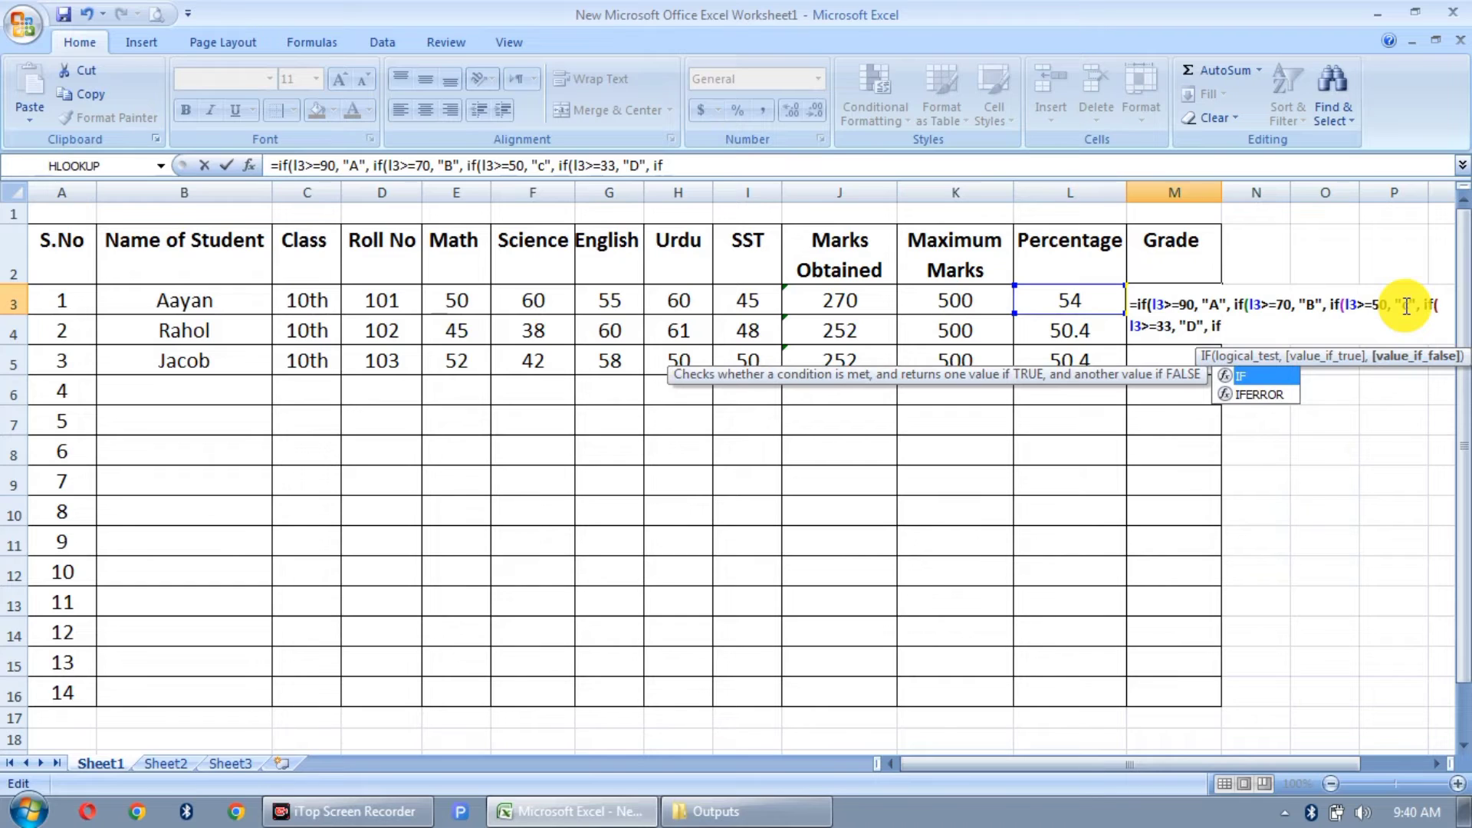
text(()
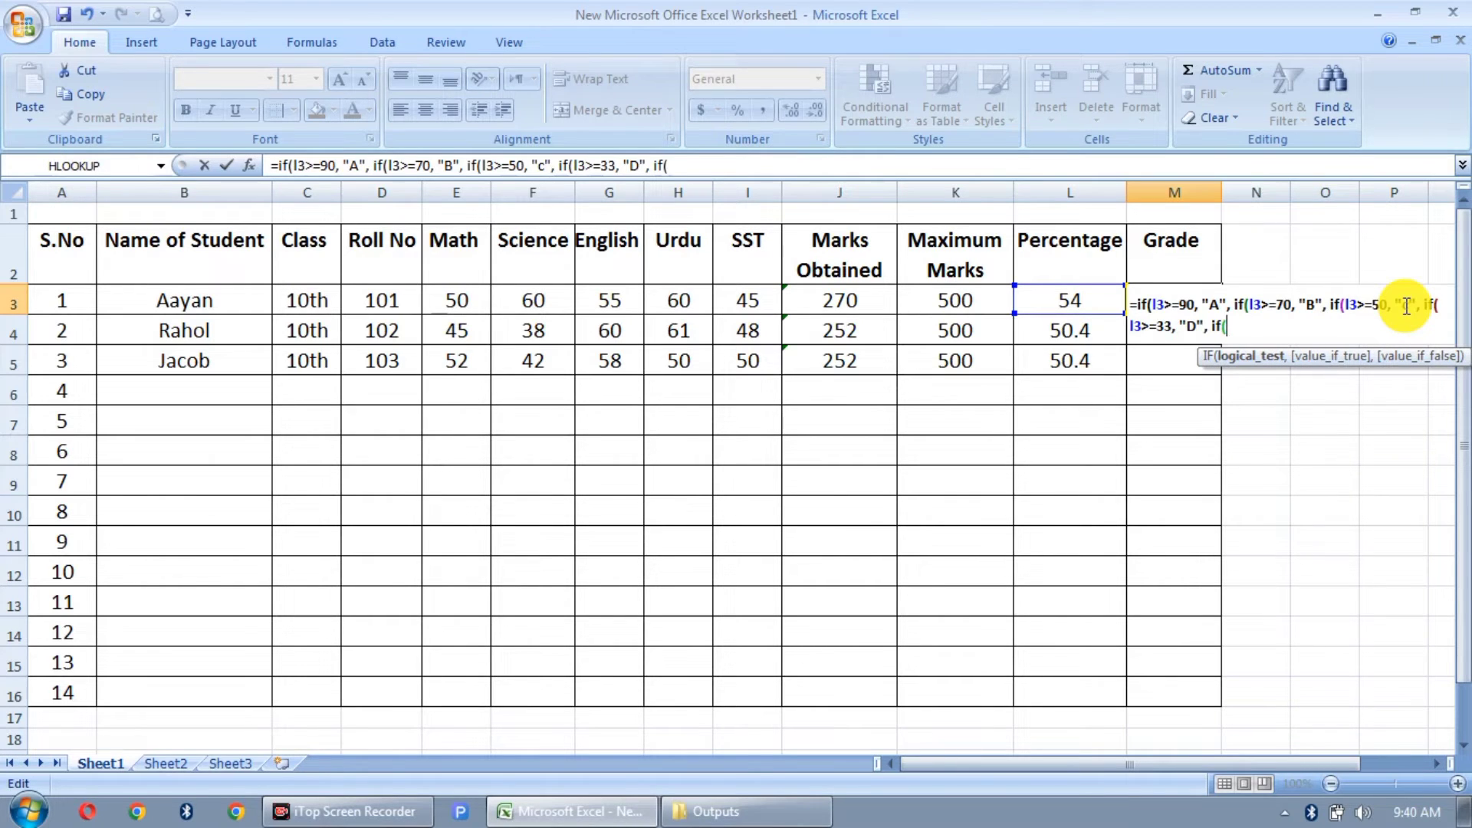
text(I3)
text(<)
text(=)
text(32)
text(, )
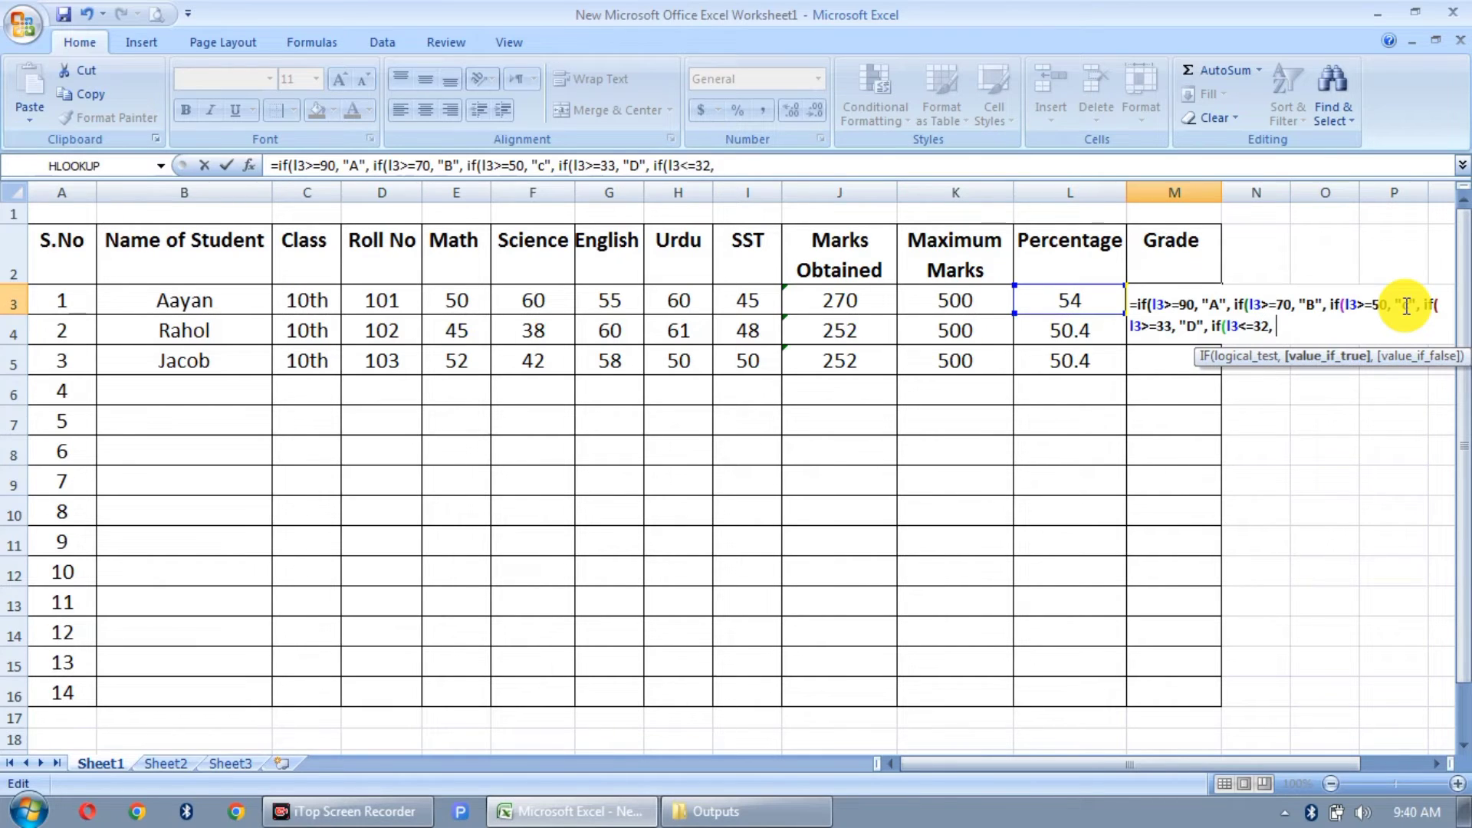
text("f)
text(ai)
text(l)
text(")
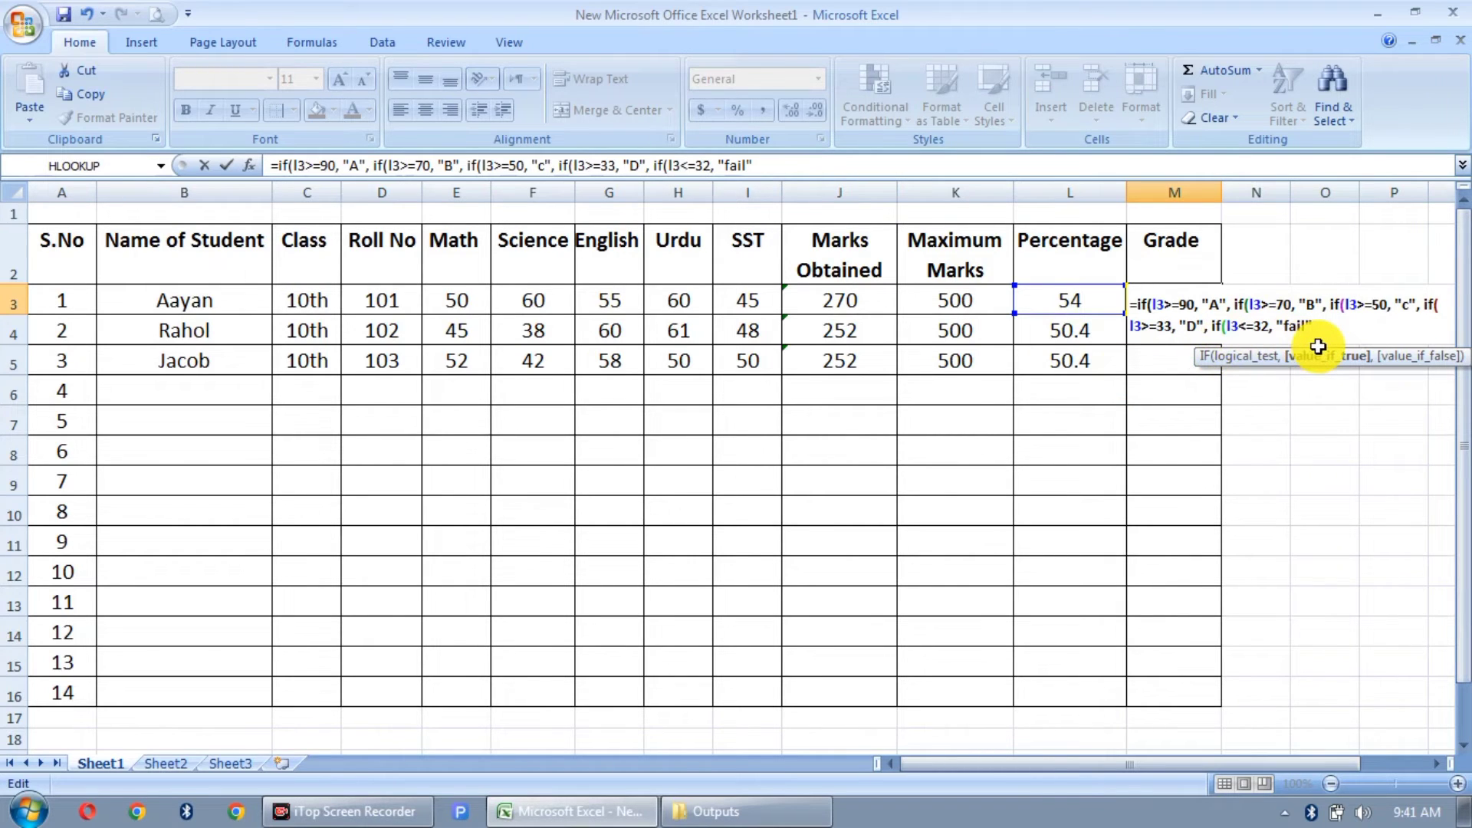
text())))
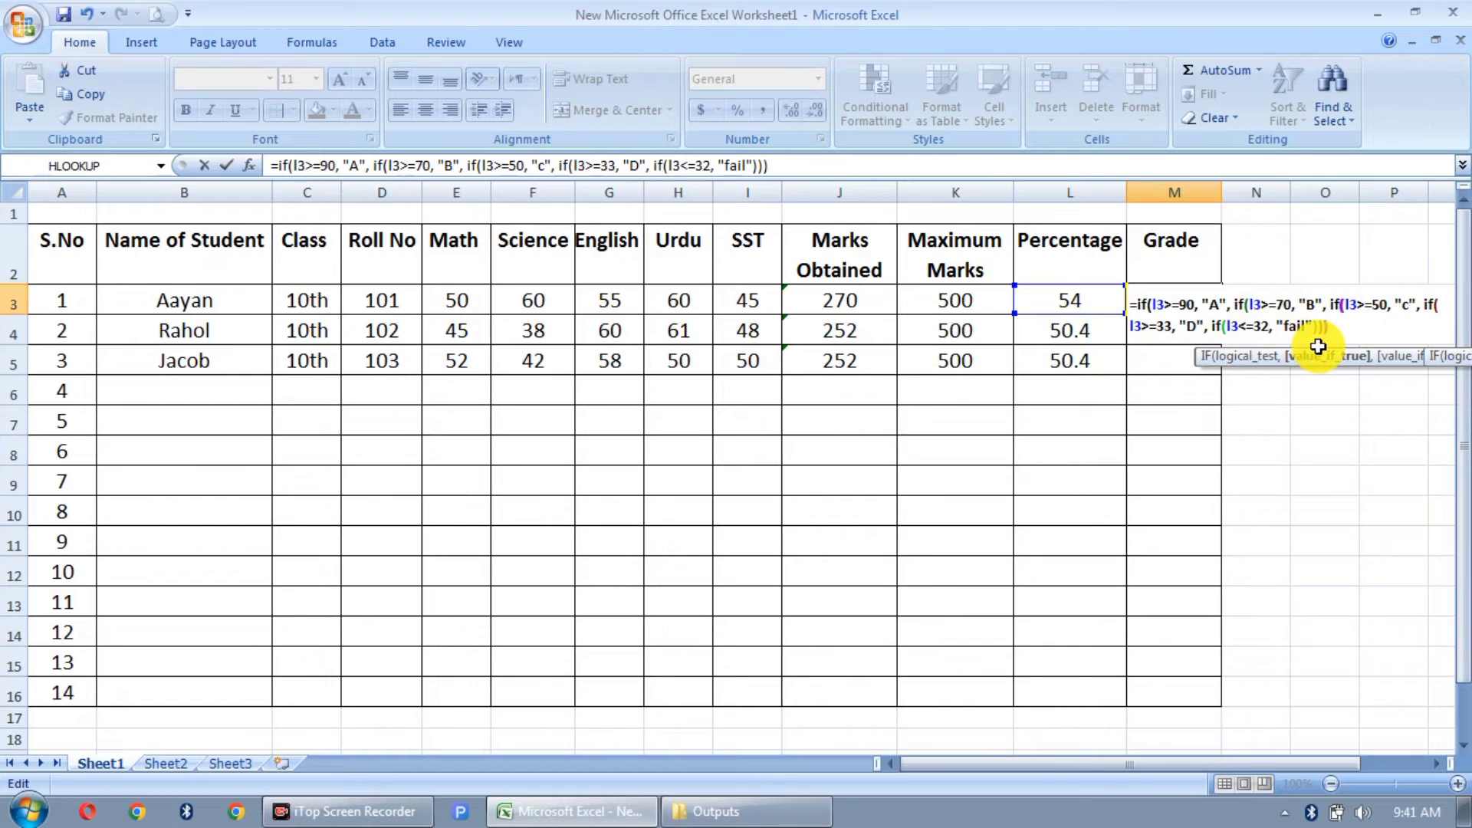
text())
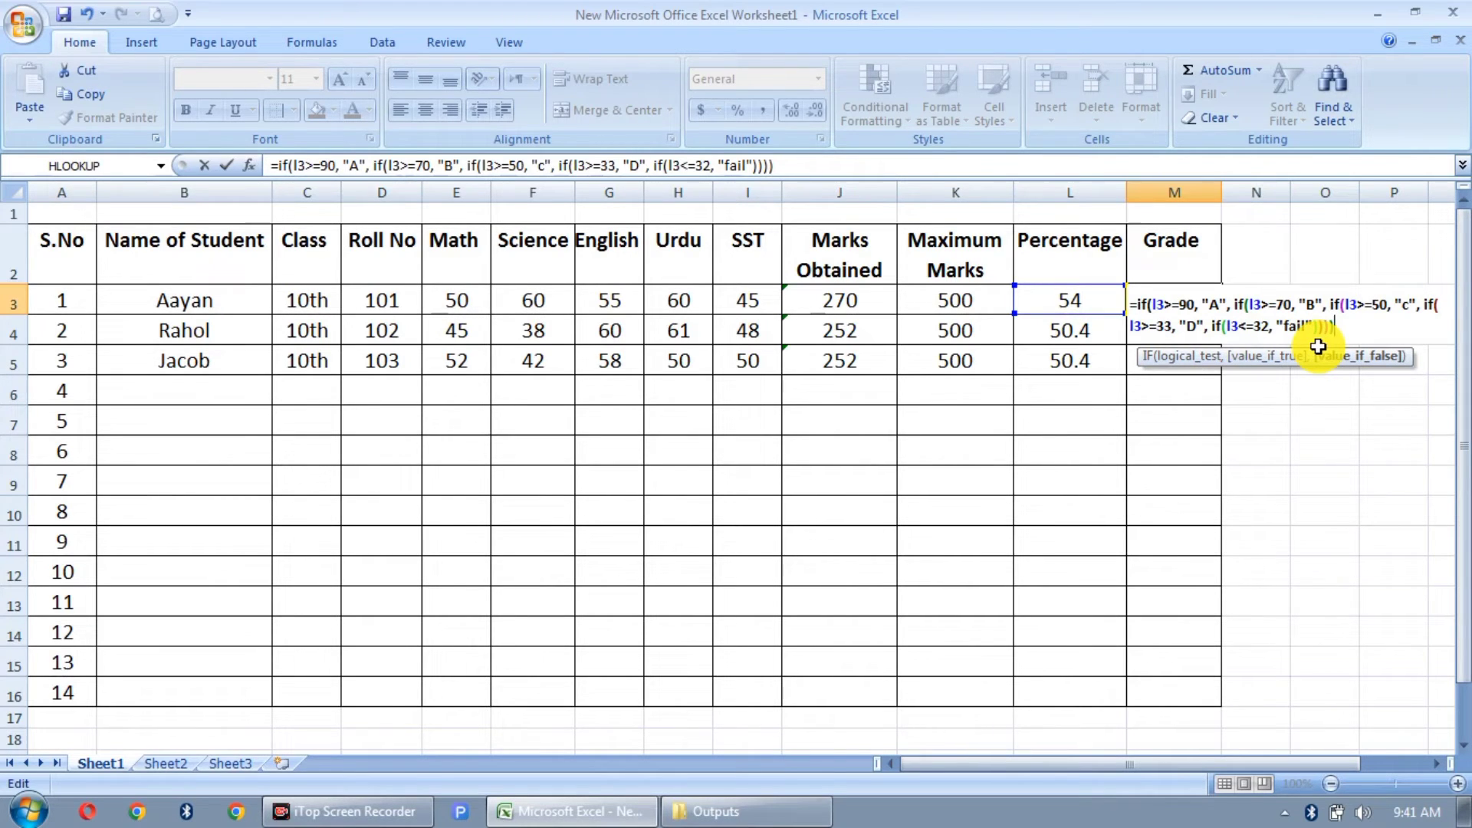
text())
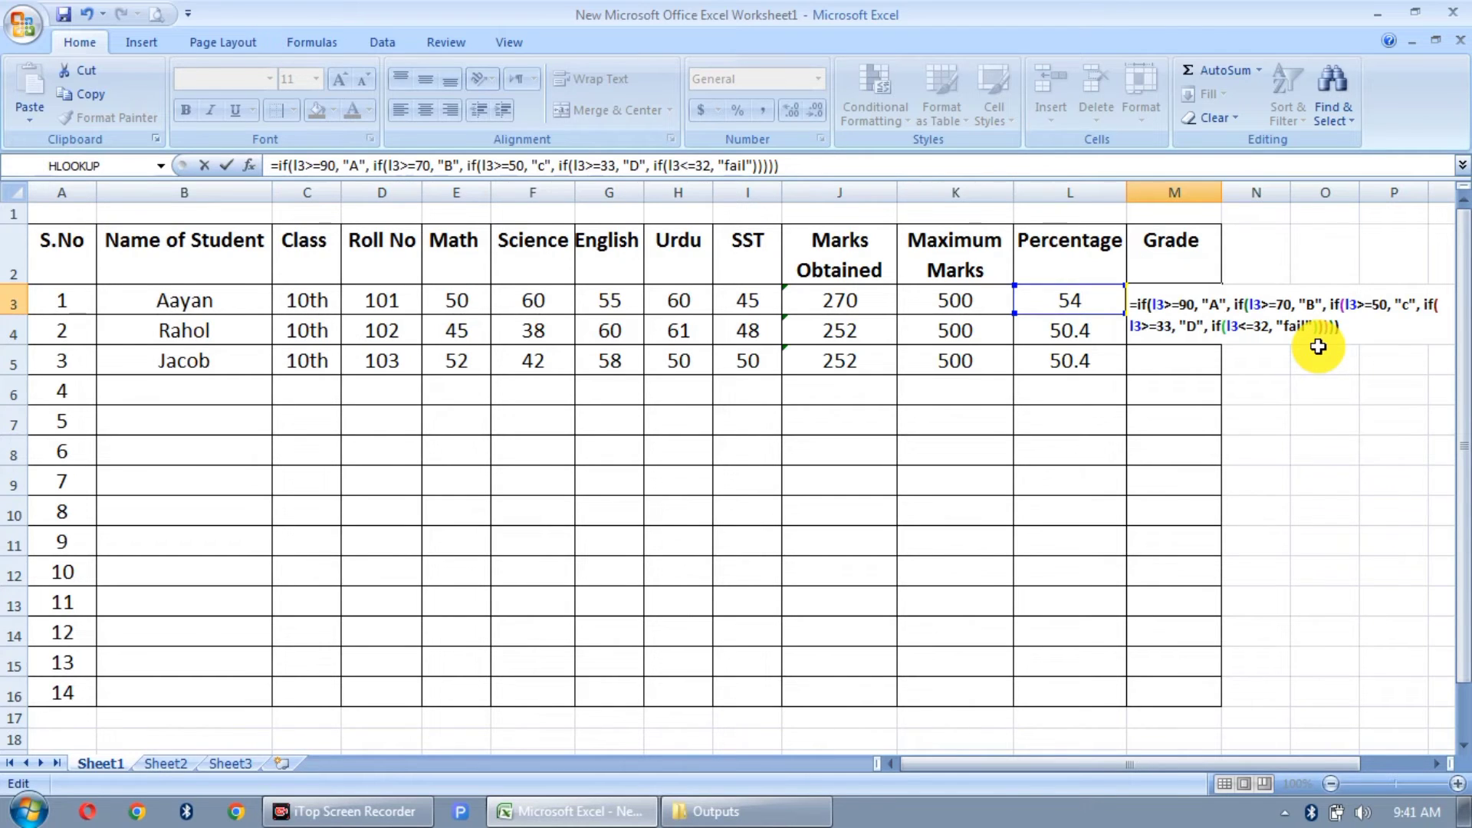
Replace the lowercase c with capital C in M3's grade formula and commit it.
click(1408, 309)
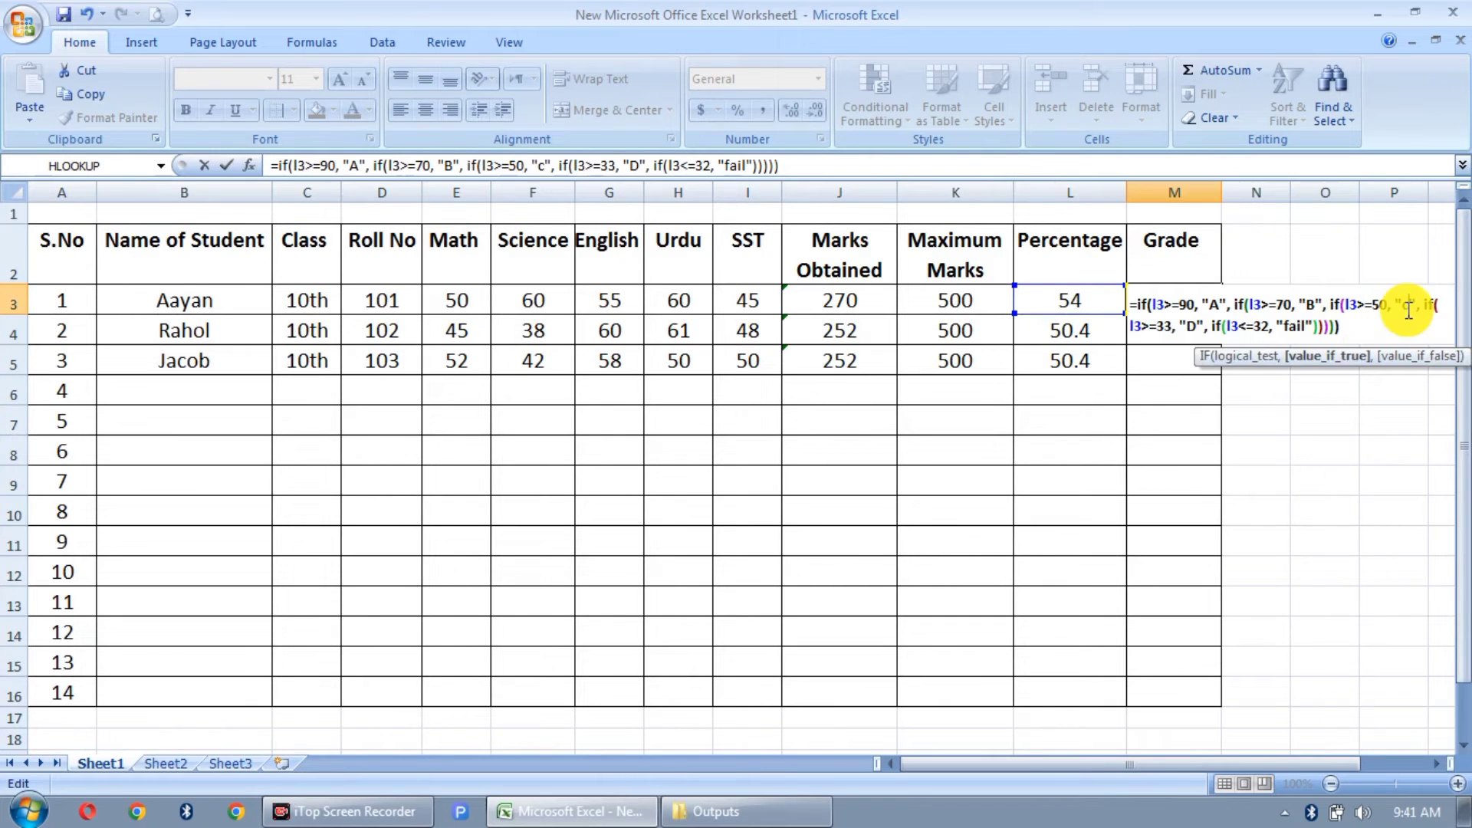
key(BackSpace)
text(C)
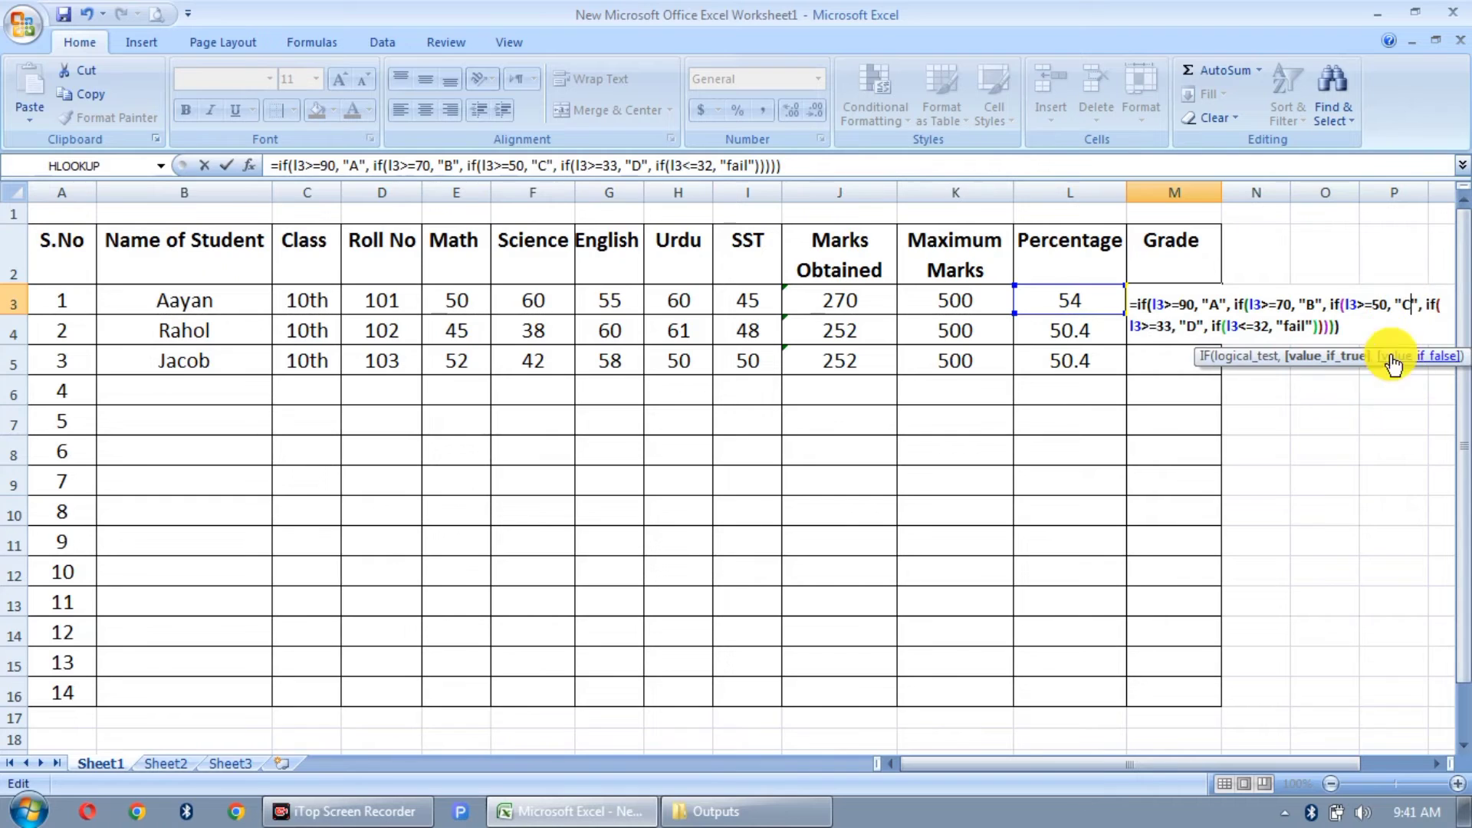
click(1366, 335)
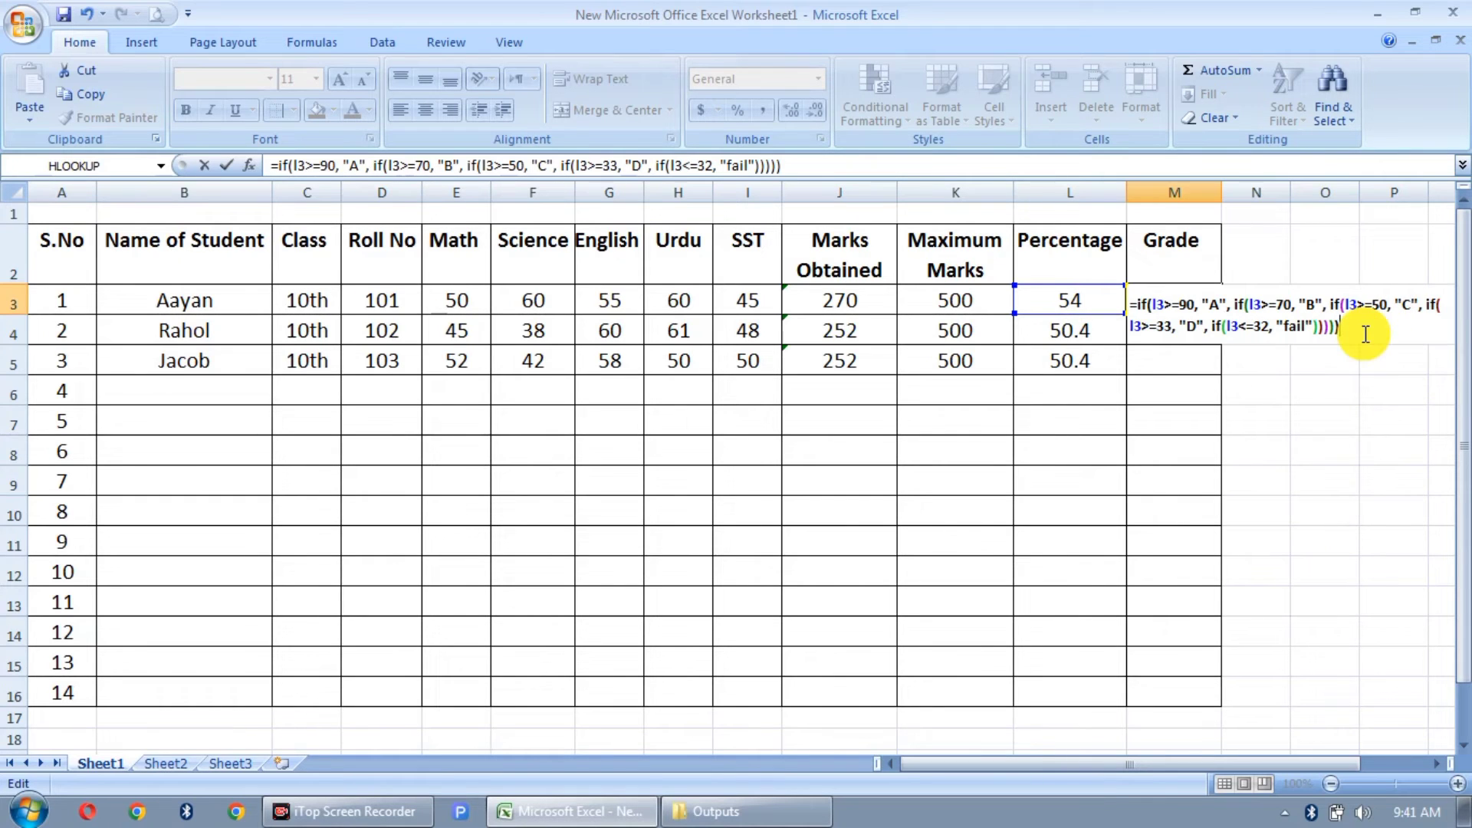
key(Return)
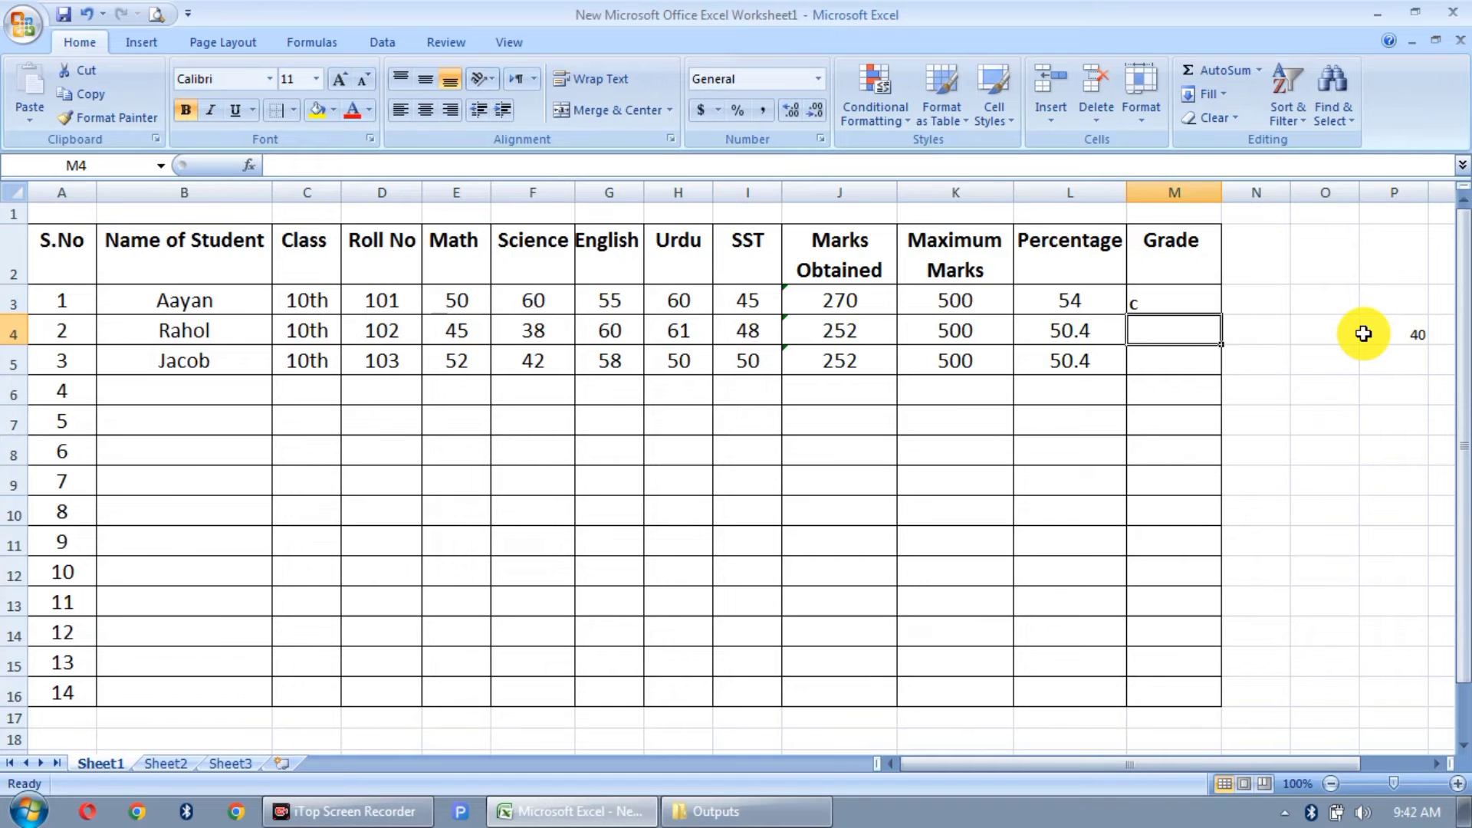
Copy M3's nested IF grade formula and fill it down to M4 and M5.
double_click(1197, 303)
right_click(1197, 301)
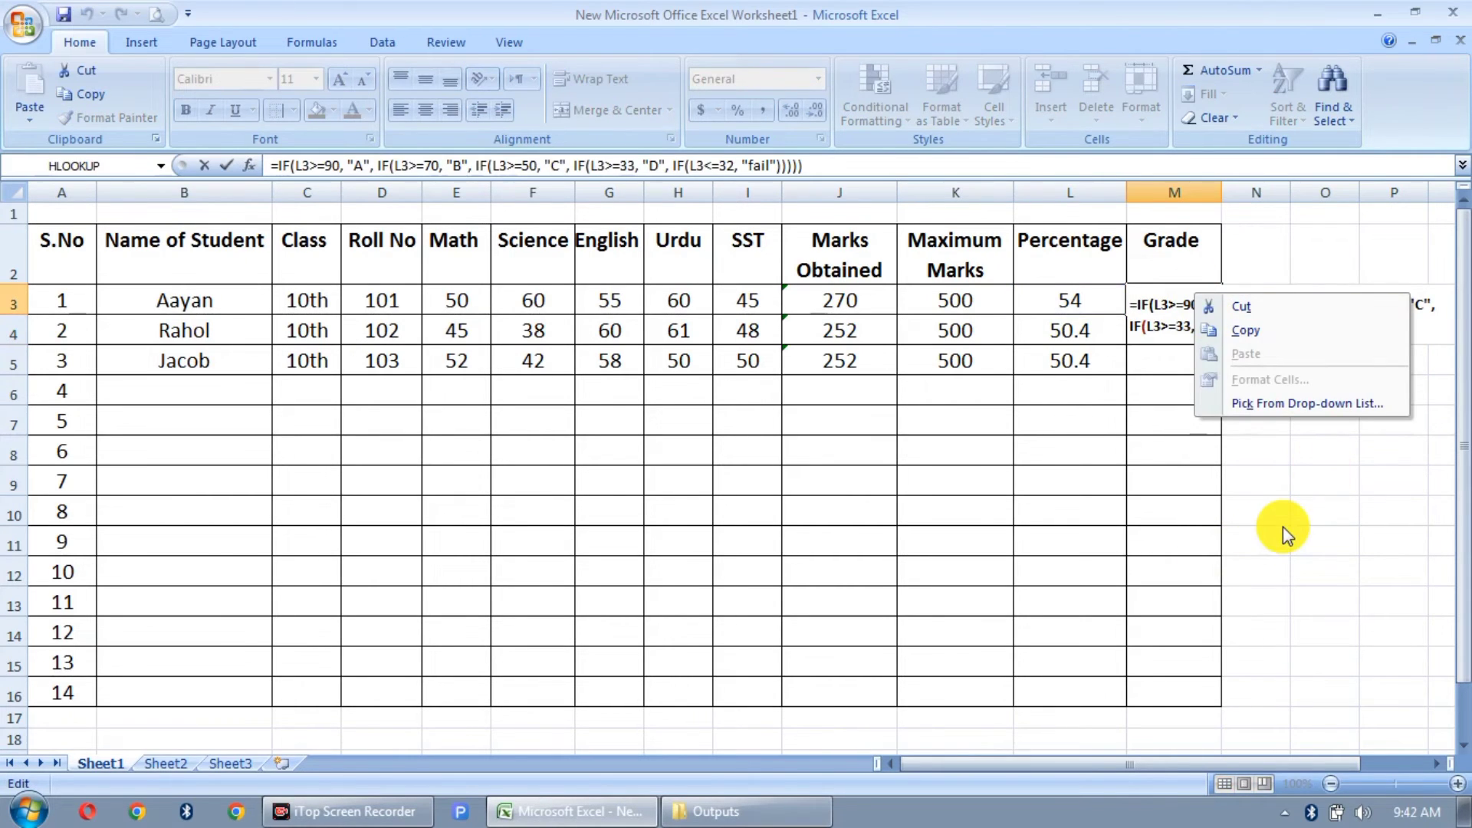
click(1400, 322)
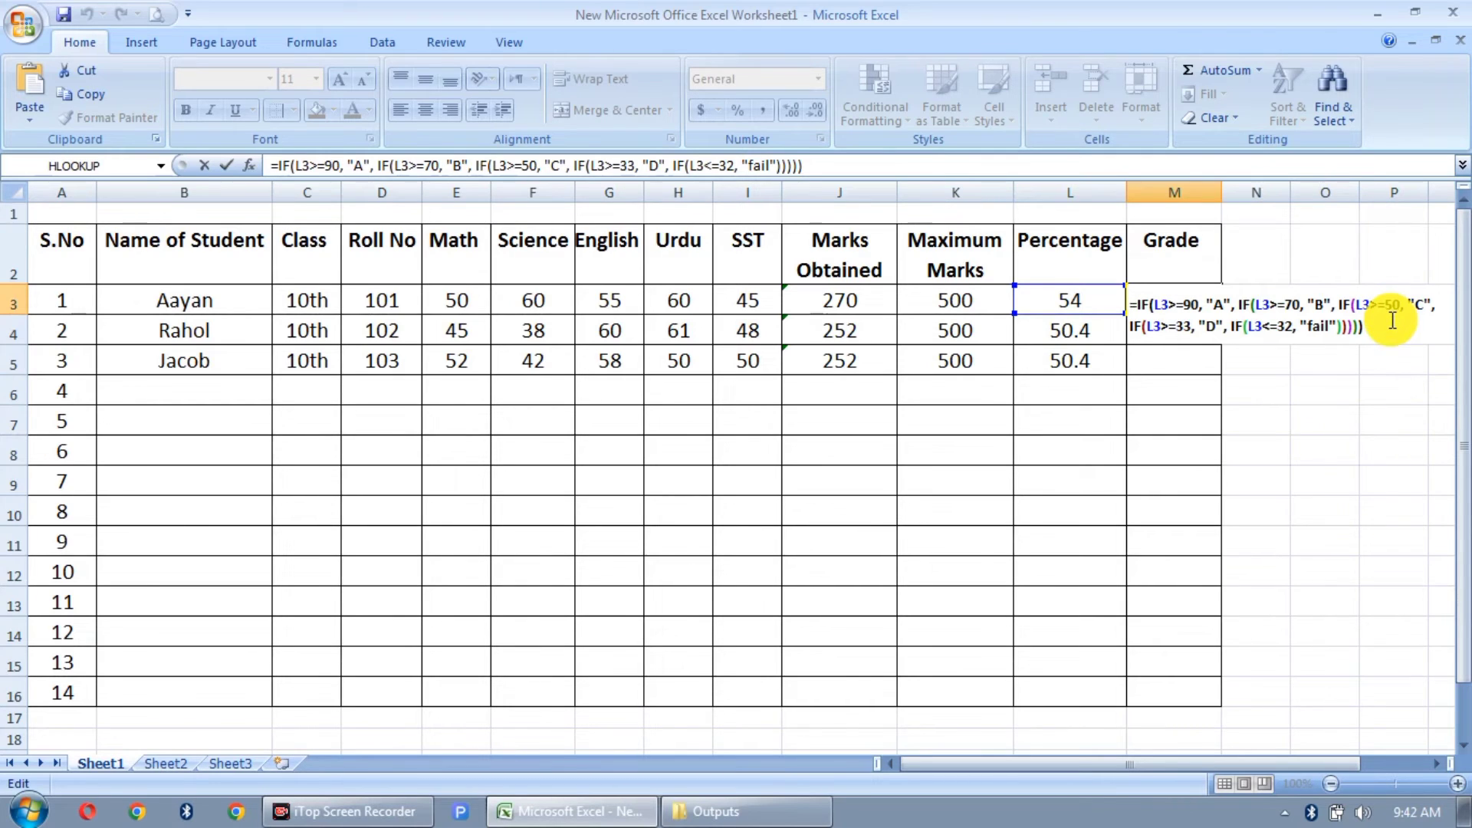
click(1393, 320)
key(Return)
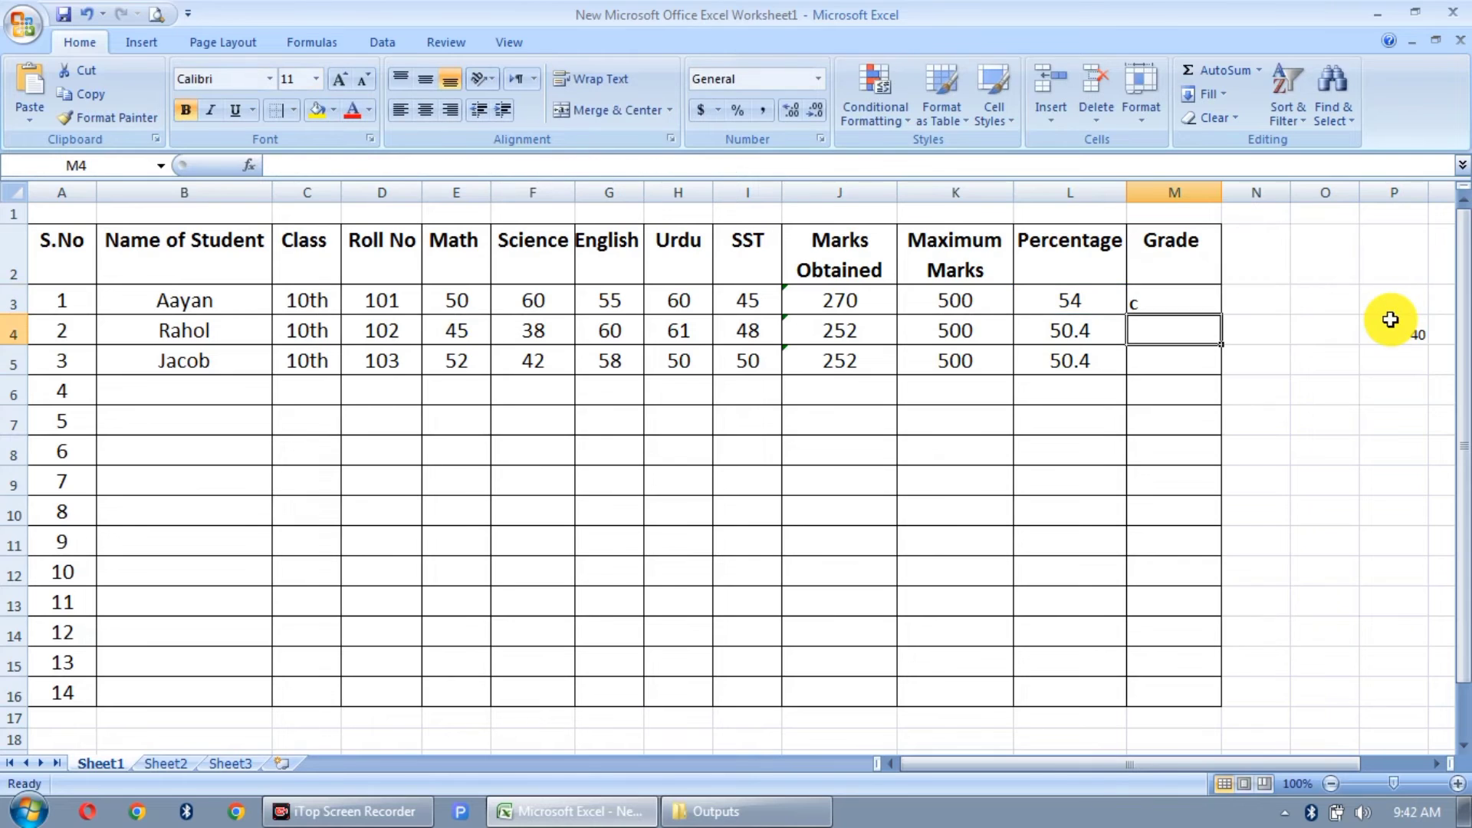
click(1176, 305)
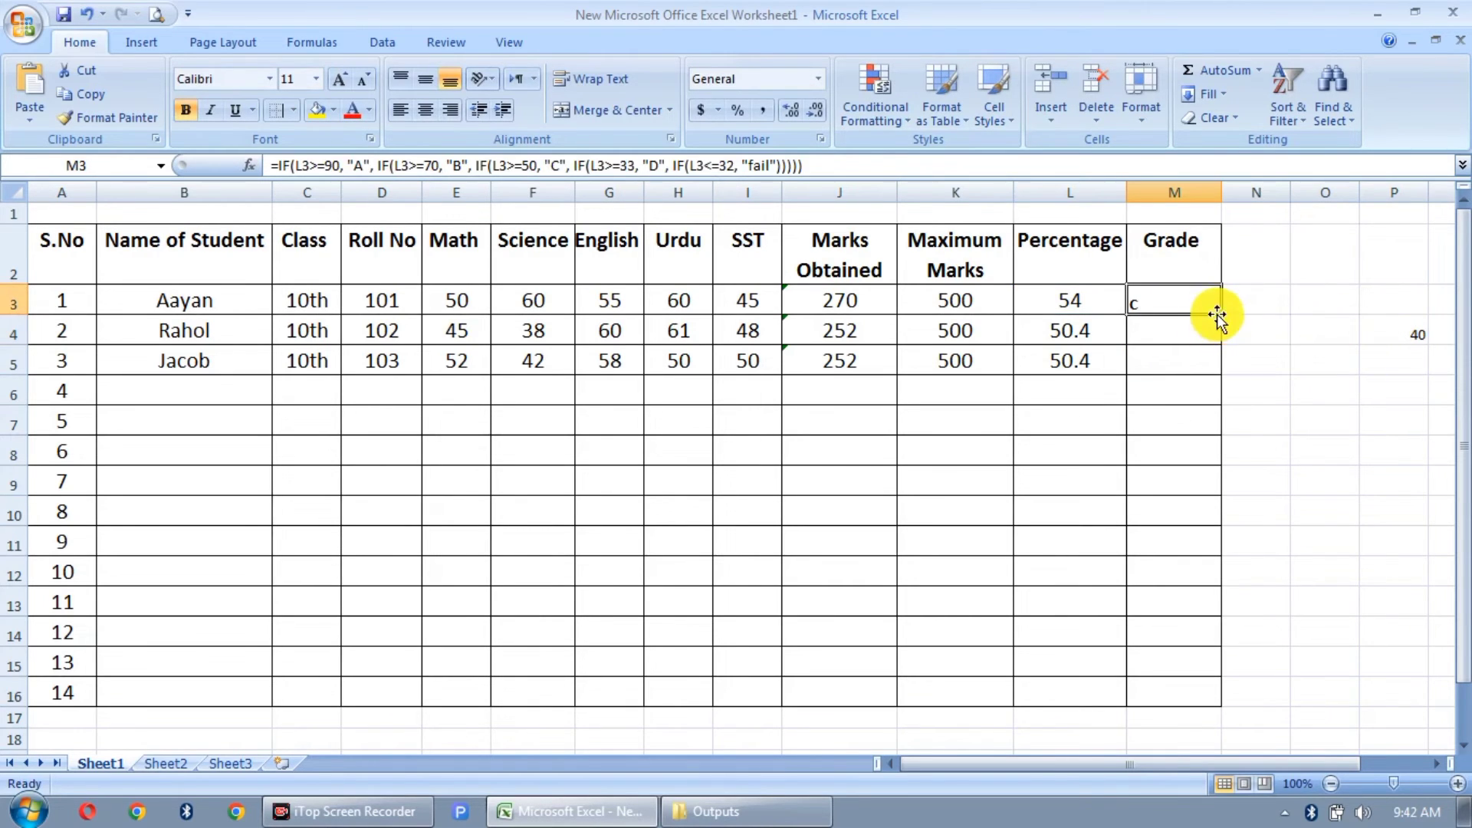
drag(1224, 315, 1206, 371)
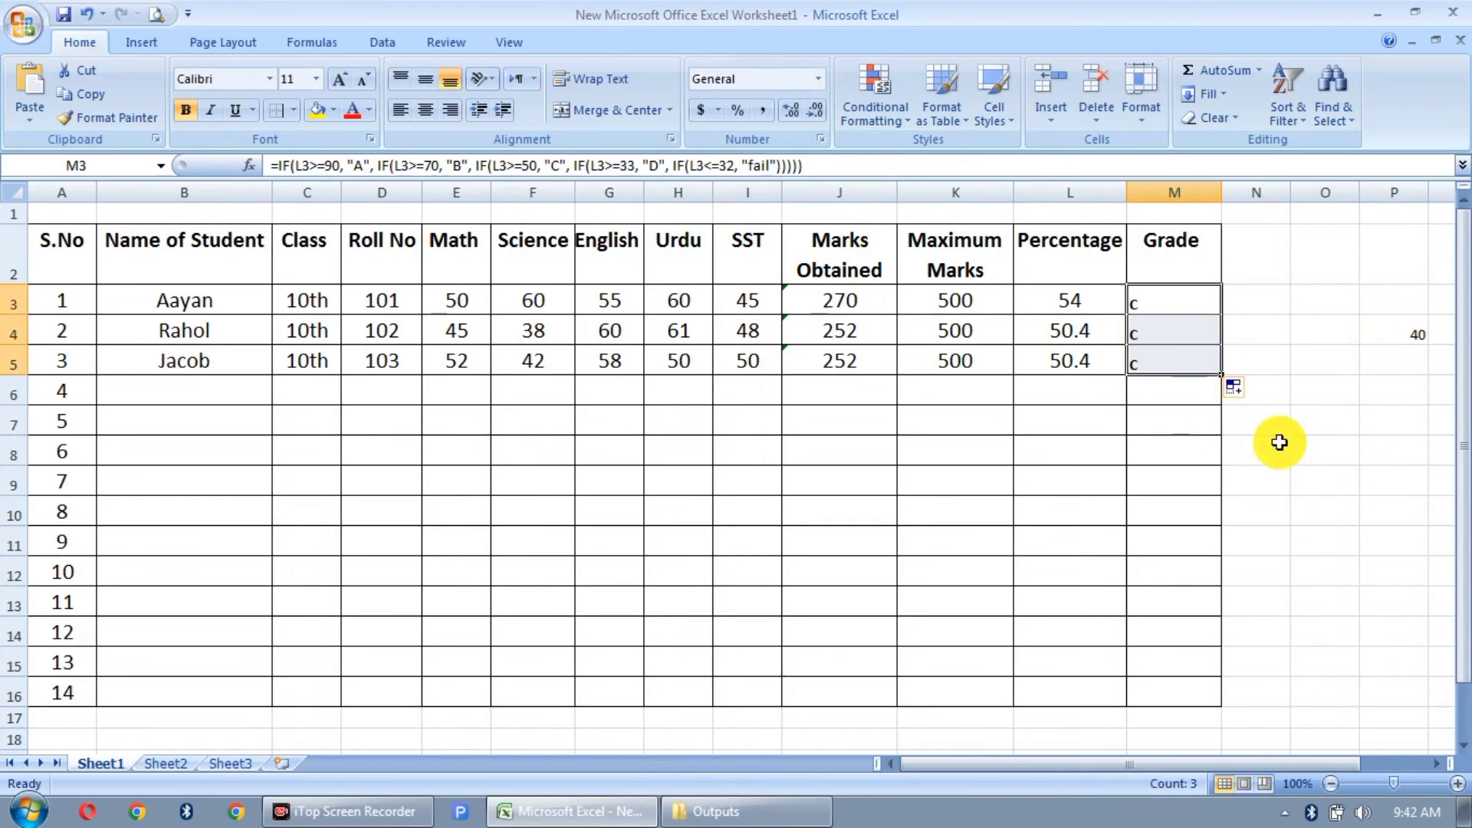
Enter the second student's marks 60, 70, 75, 85 and 50 across E4:I4.
click(1315, 425)
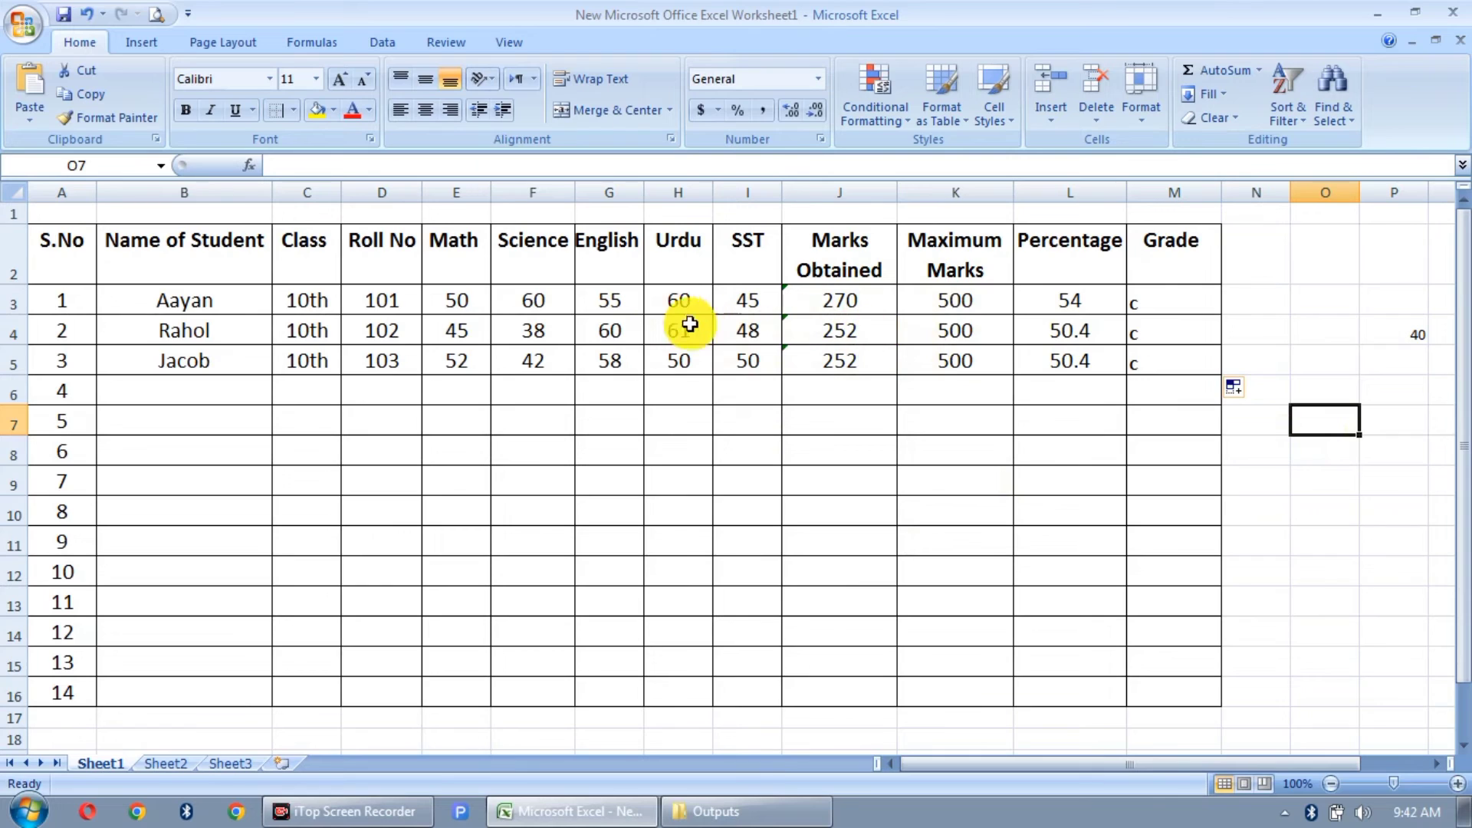
click(479, 336)
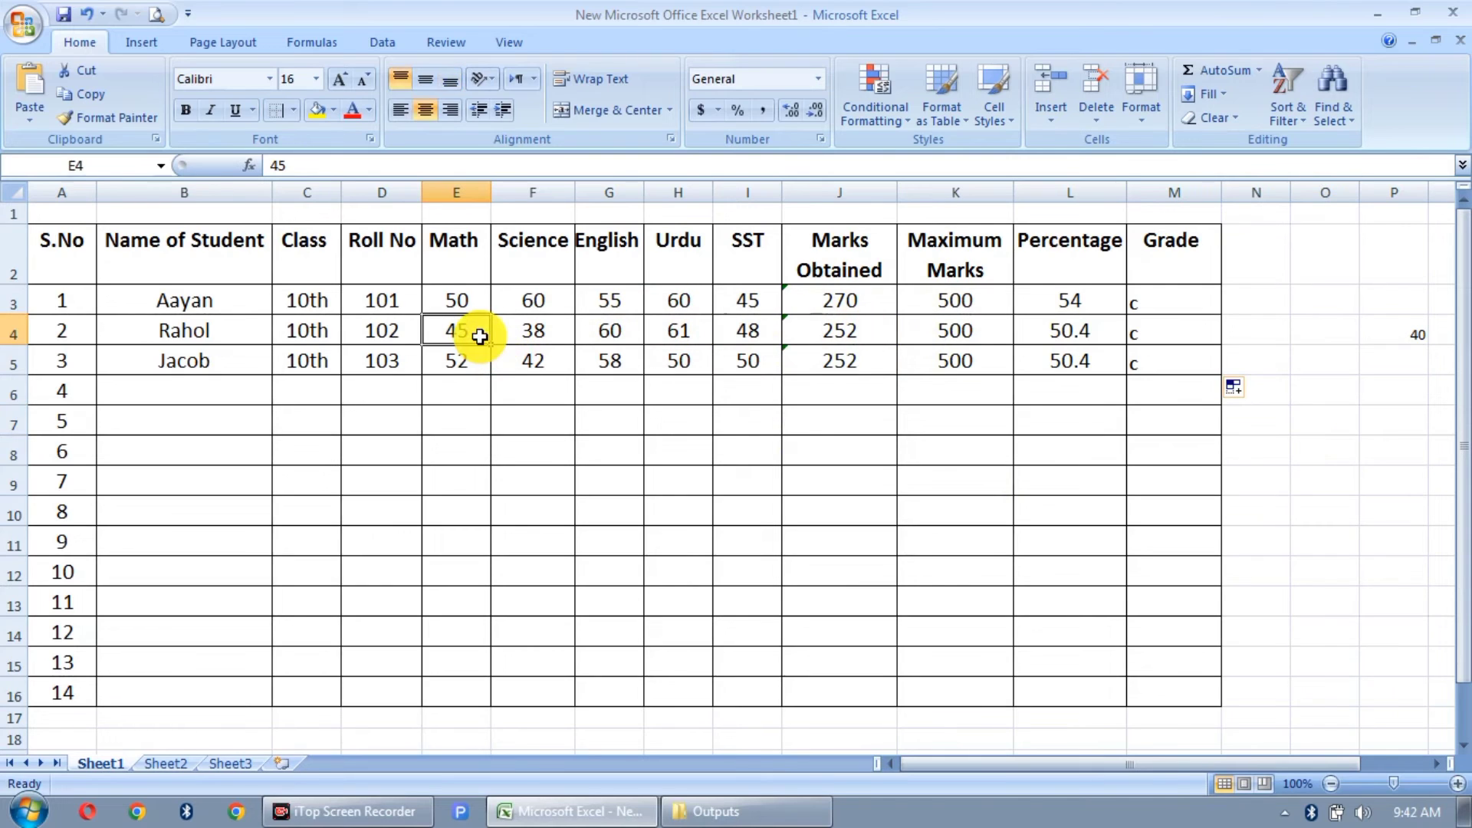
text(6)
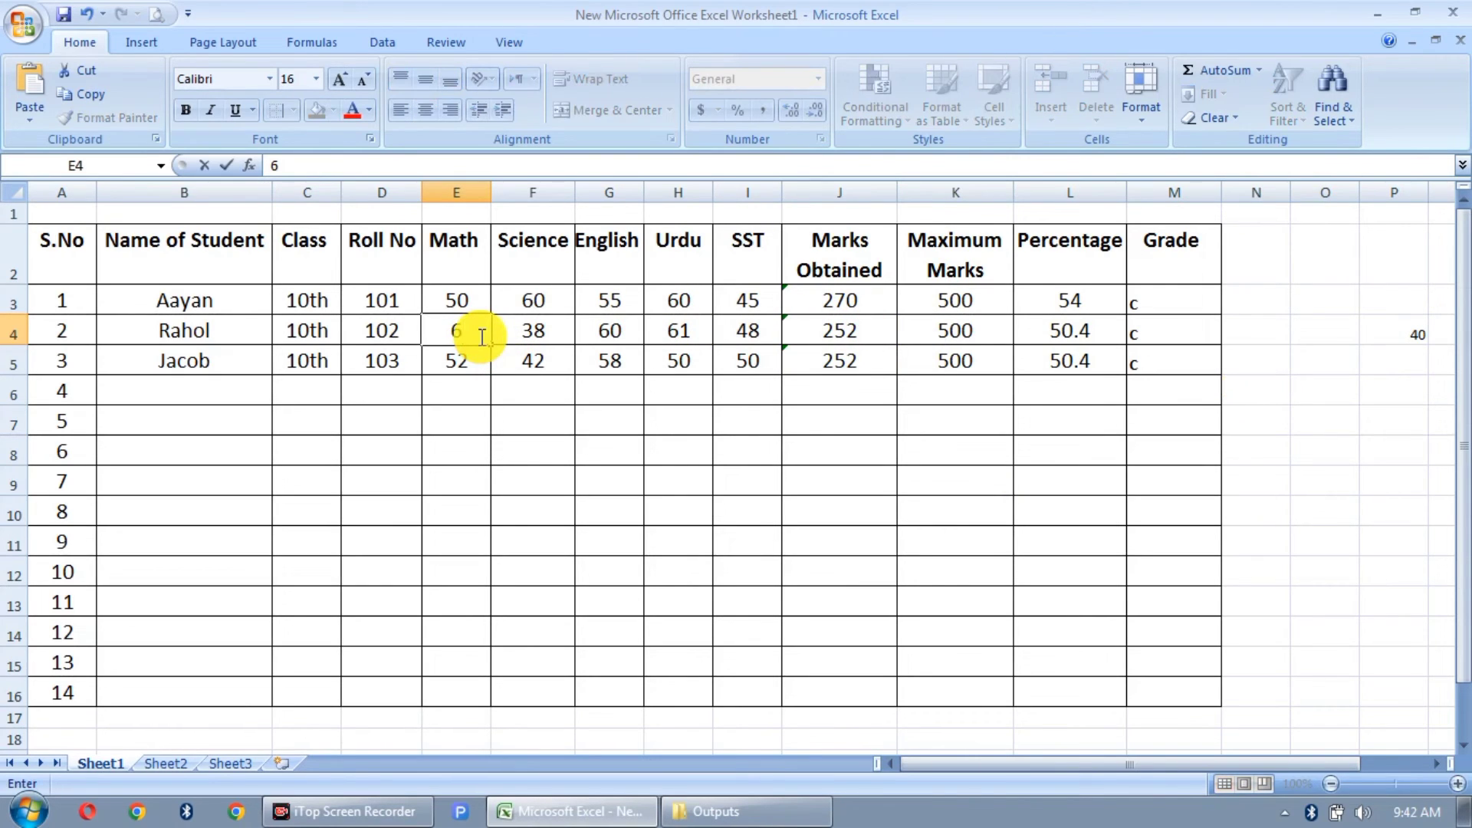
text(0)
key(Tab)
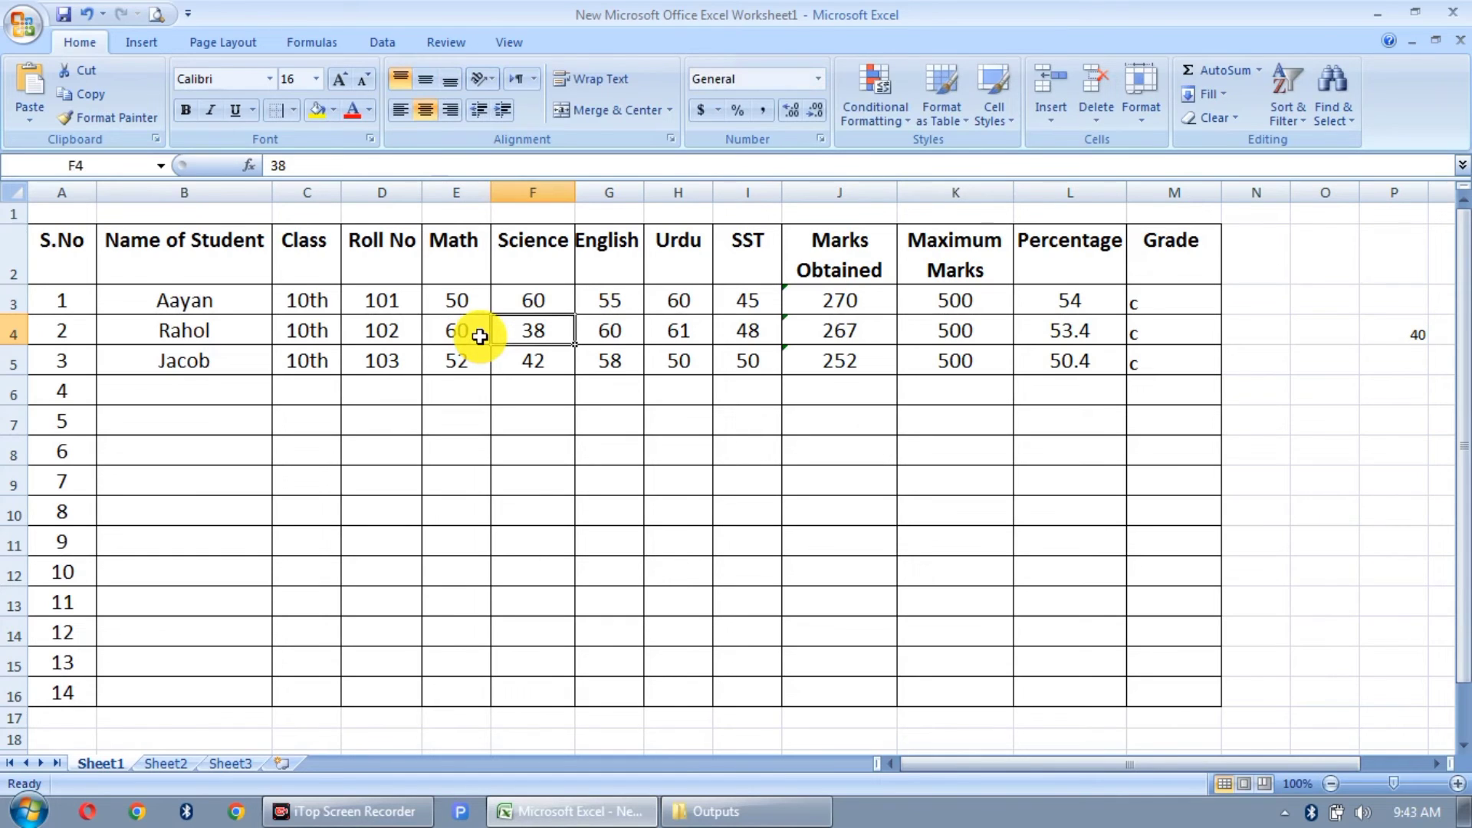
text(70)
key(Tab)
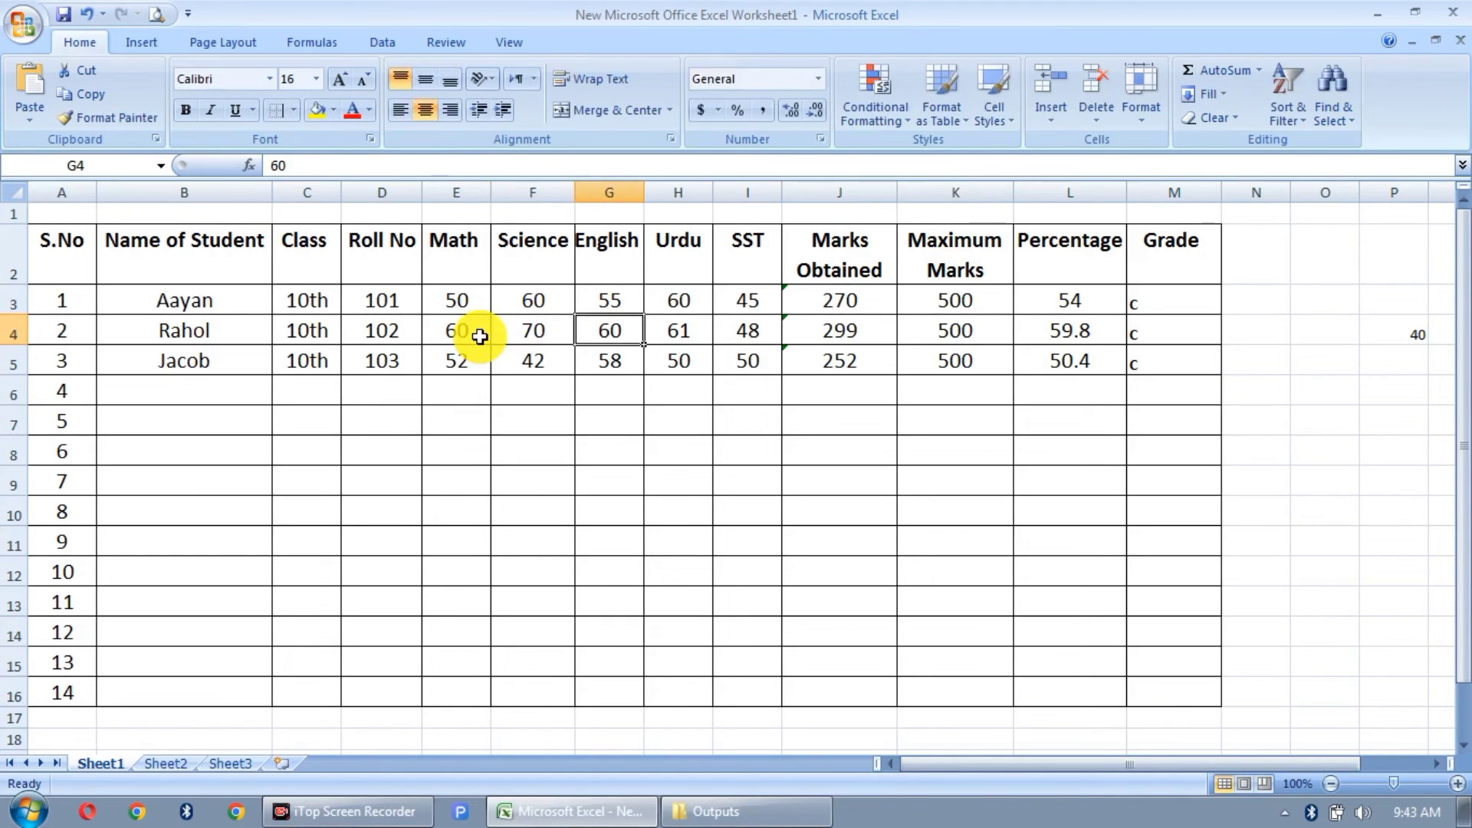
text(75)
key(Tab)
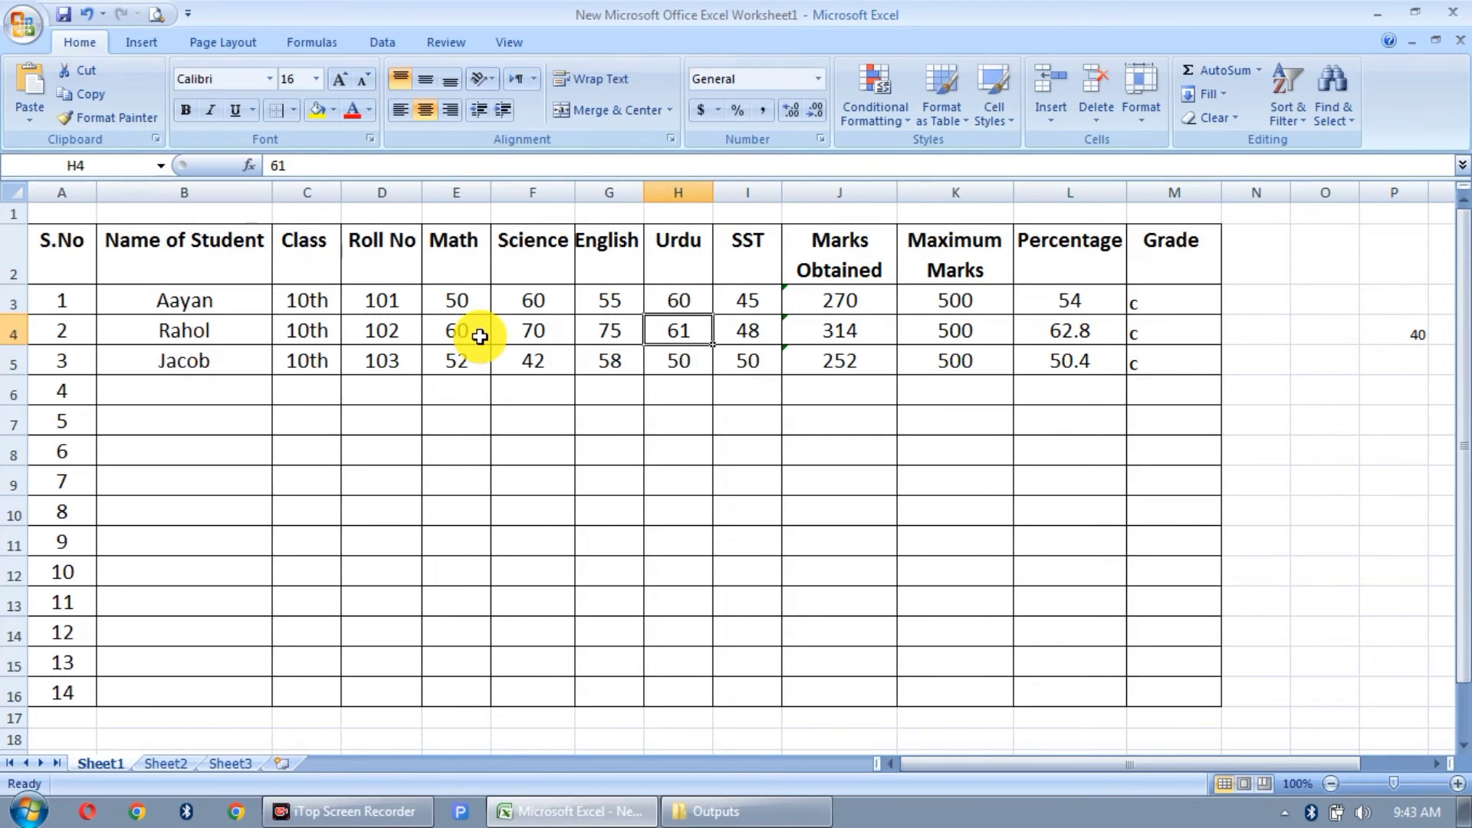
text(85)
key(Tab)
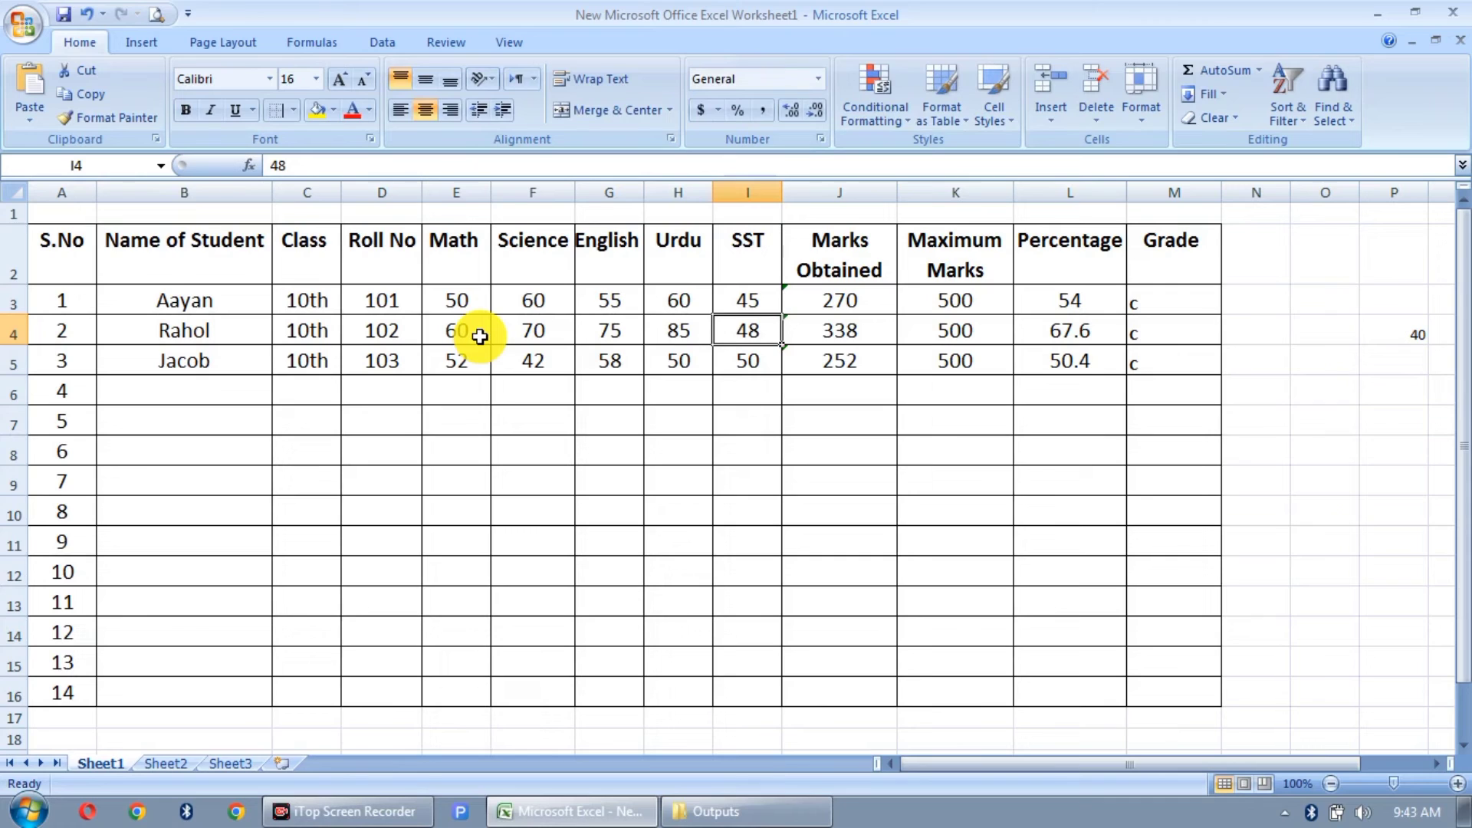
text(50)
key(Tab)
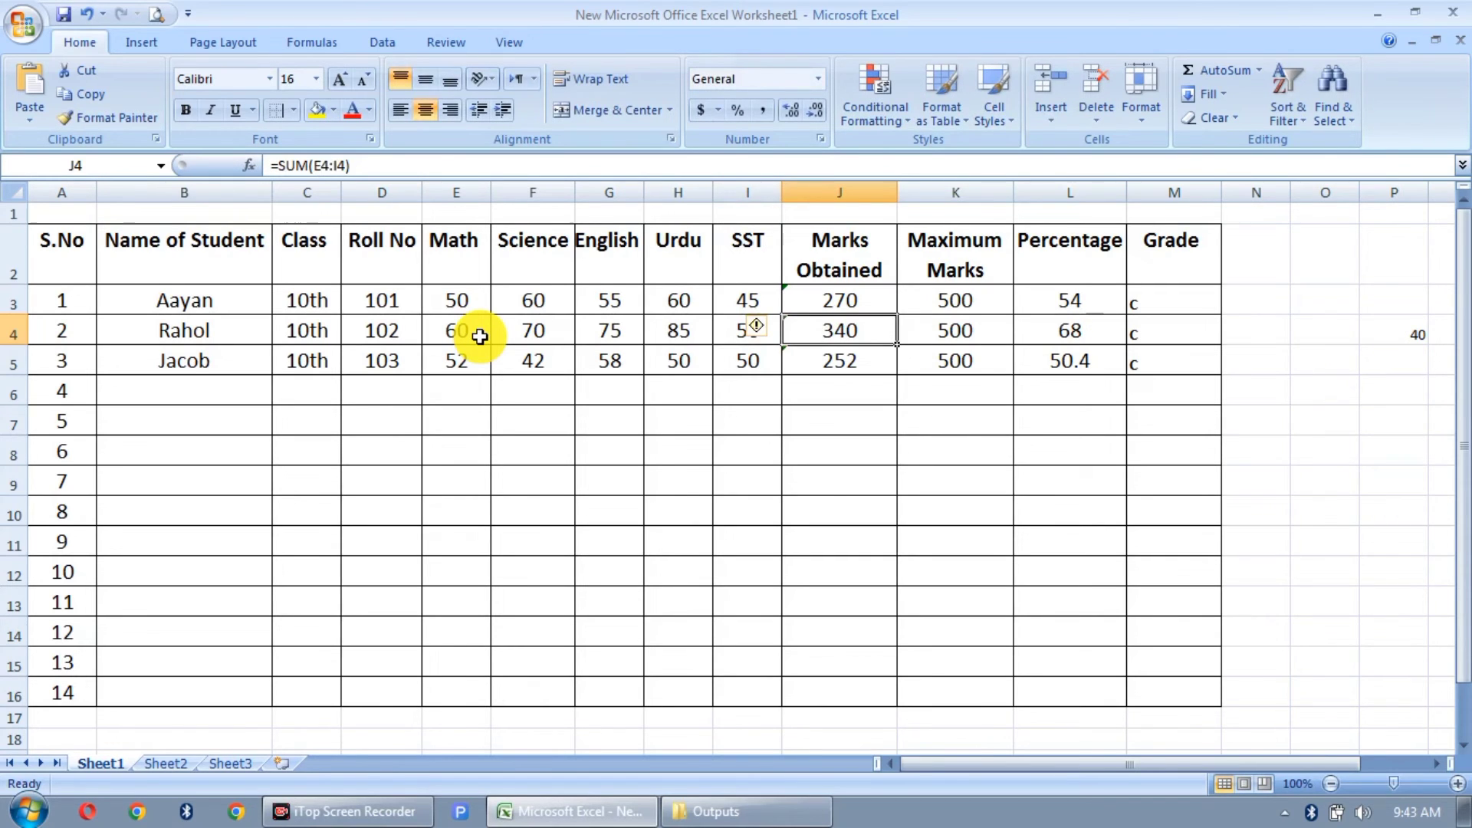
Check the L4 percentage and correct the SST mark in I4 to 85.
click(1083, 333)
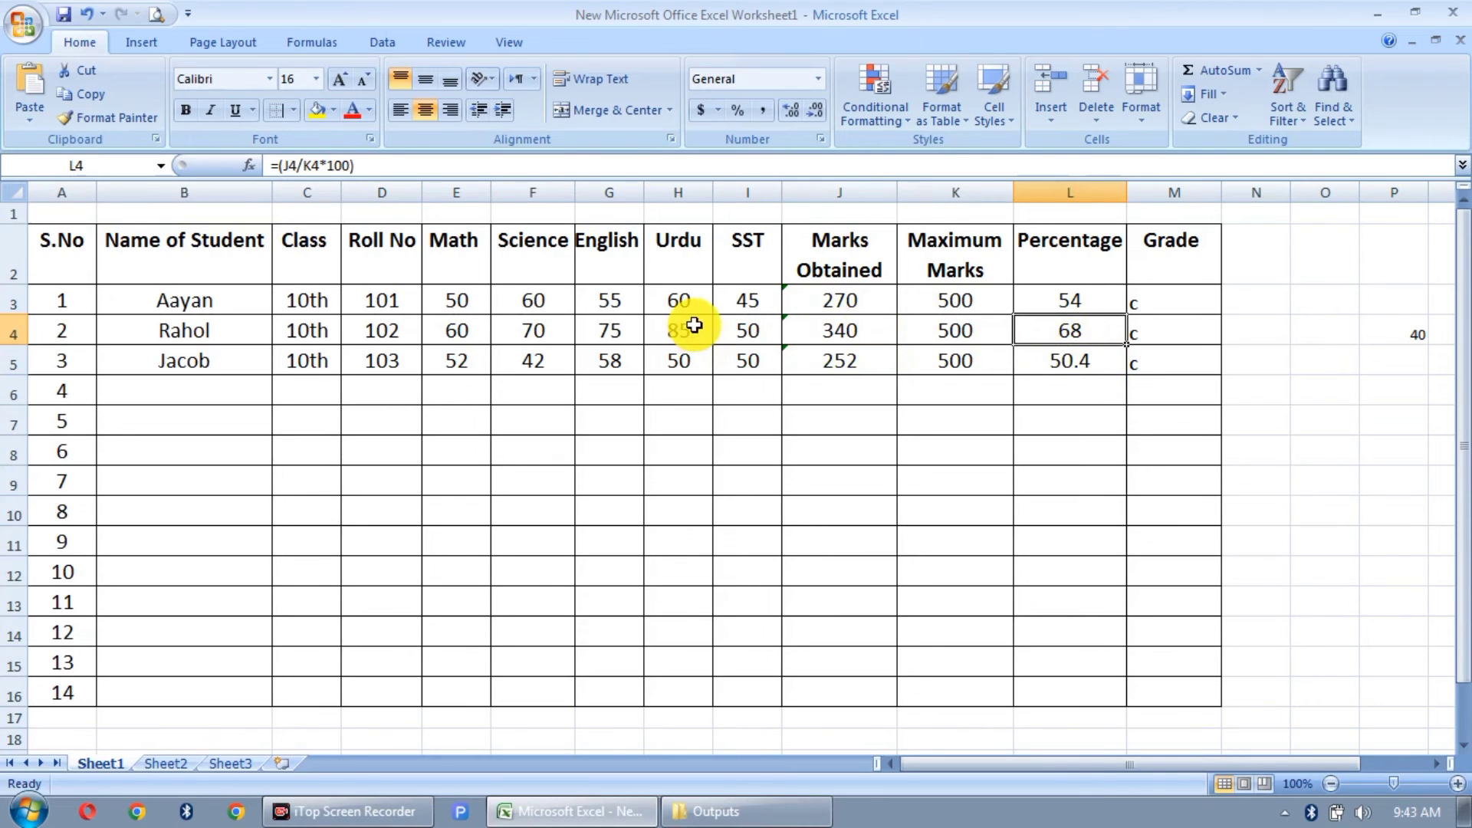
click(753, 322)
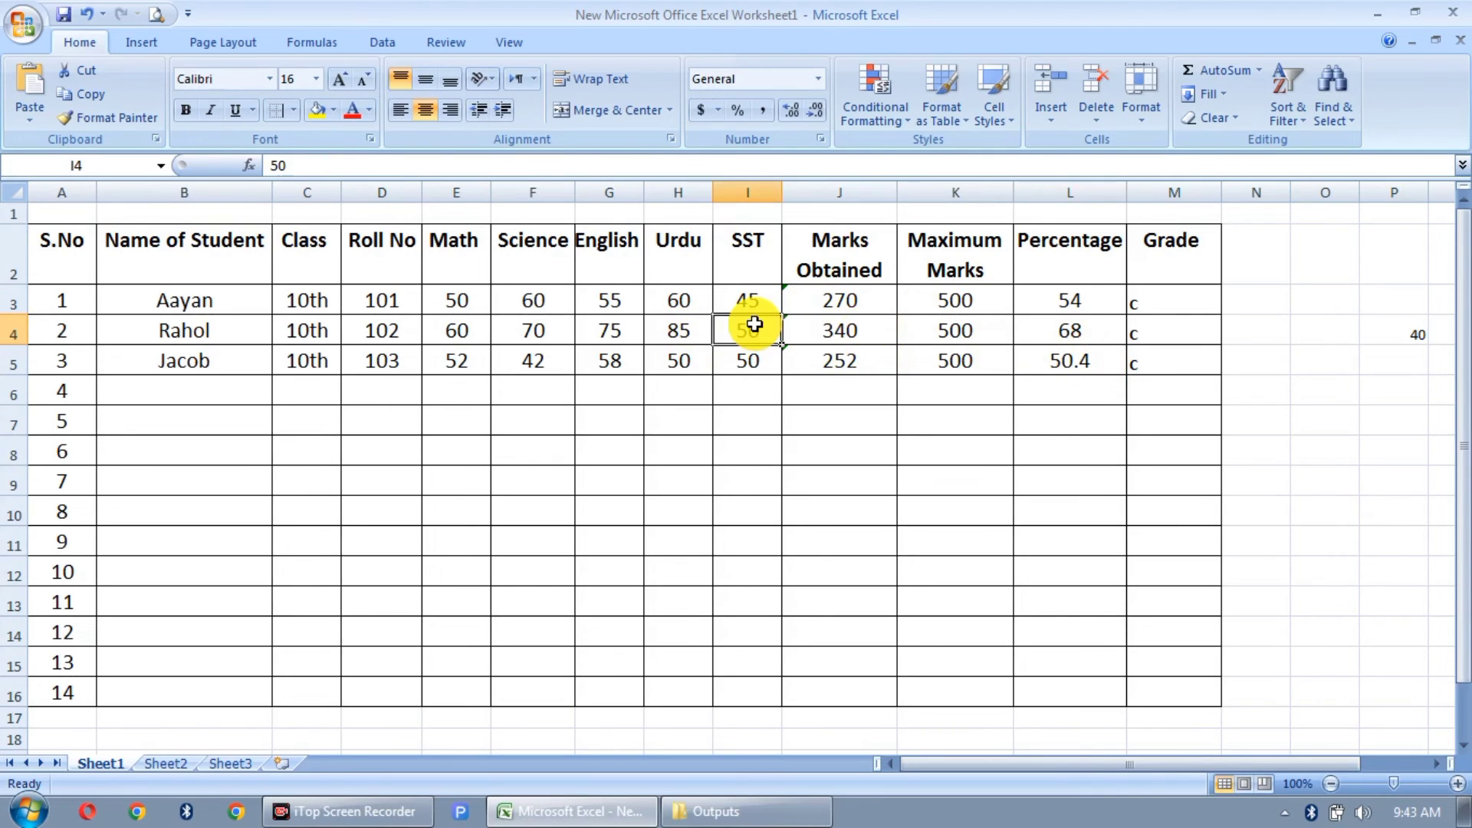
text(85)
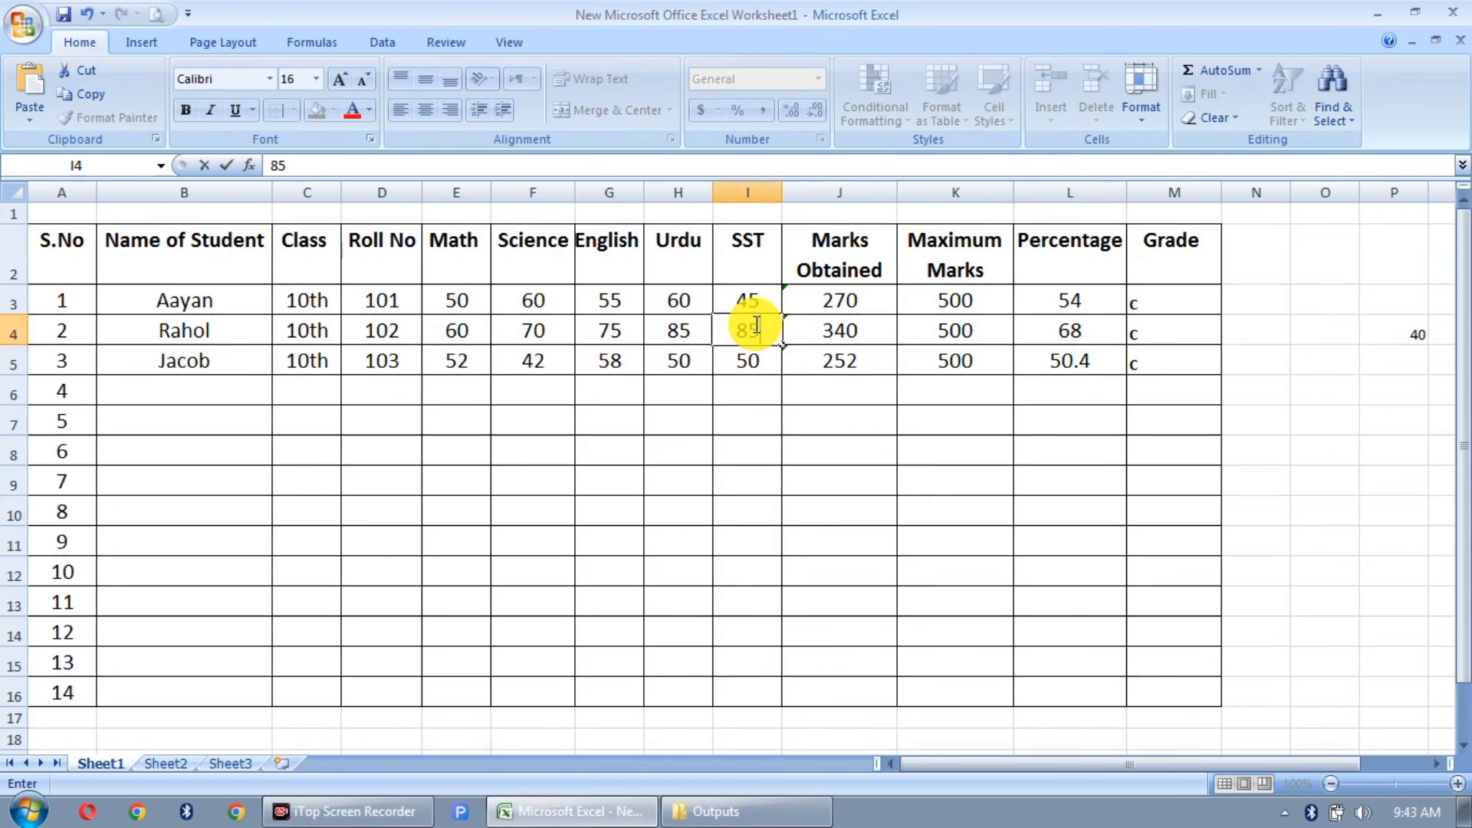
key(Return)
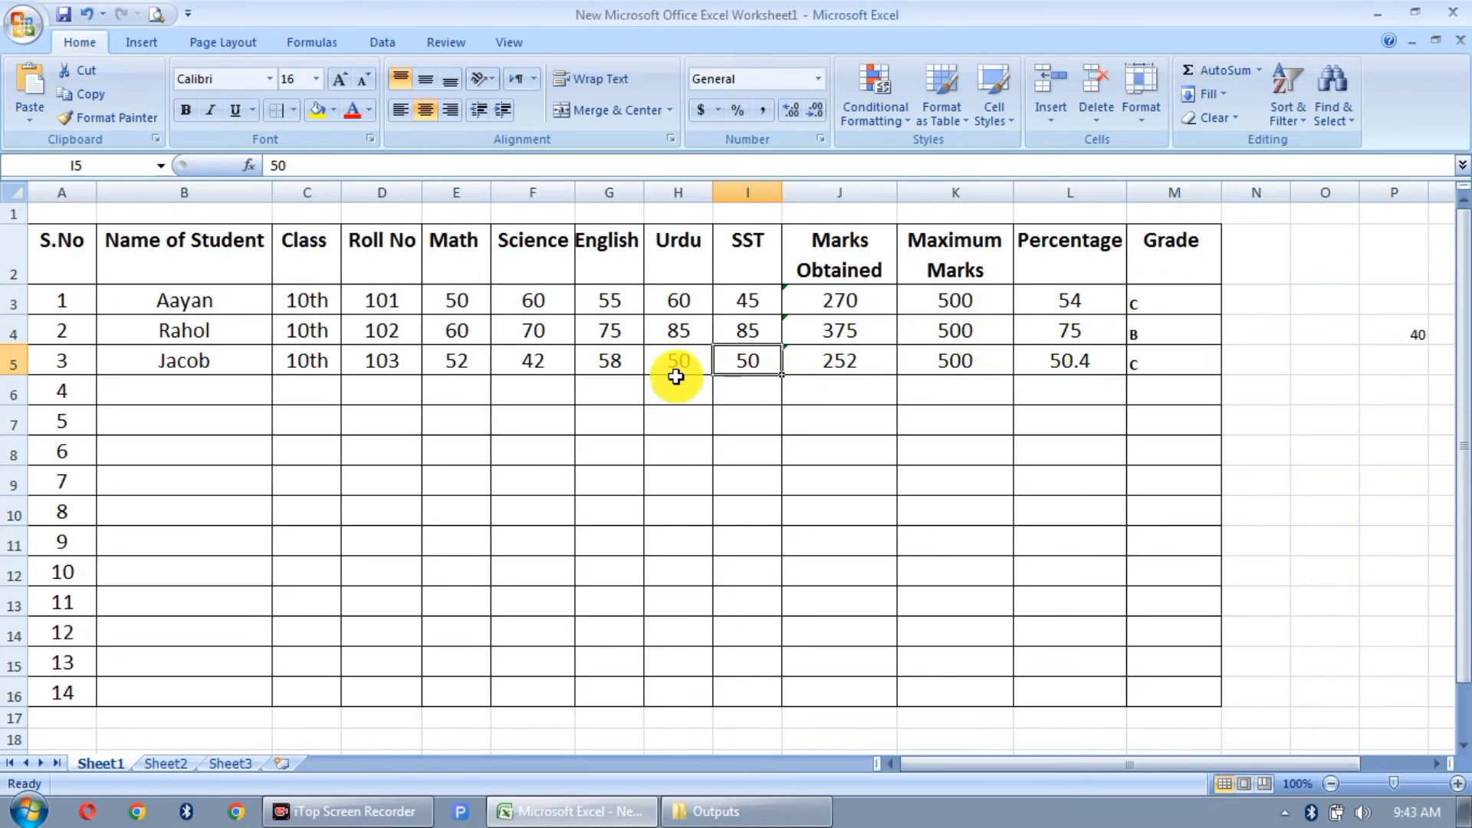
Enter the third student's marks 36, 35, 38, 42 and 37 across E5:I5.
click(454, 373)
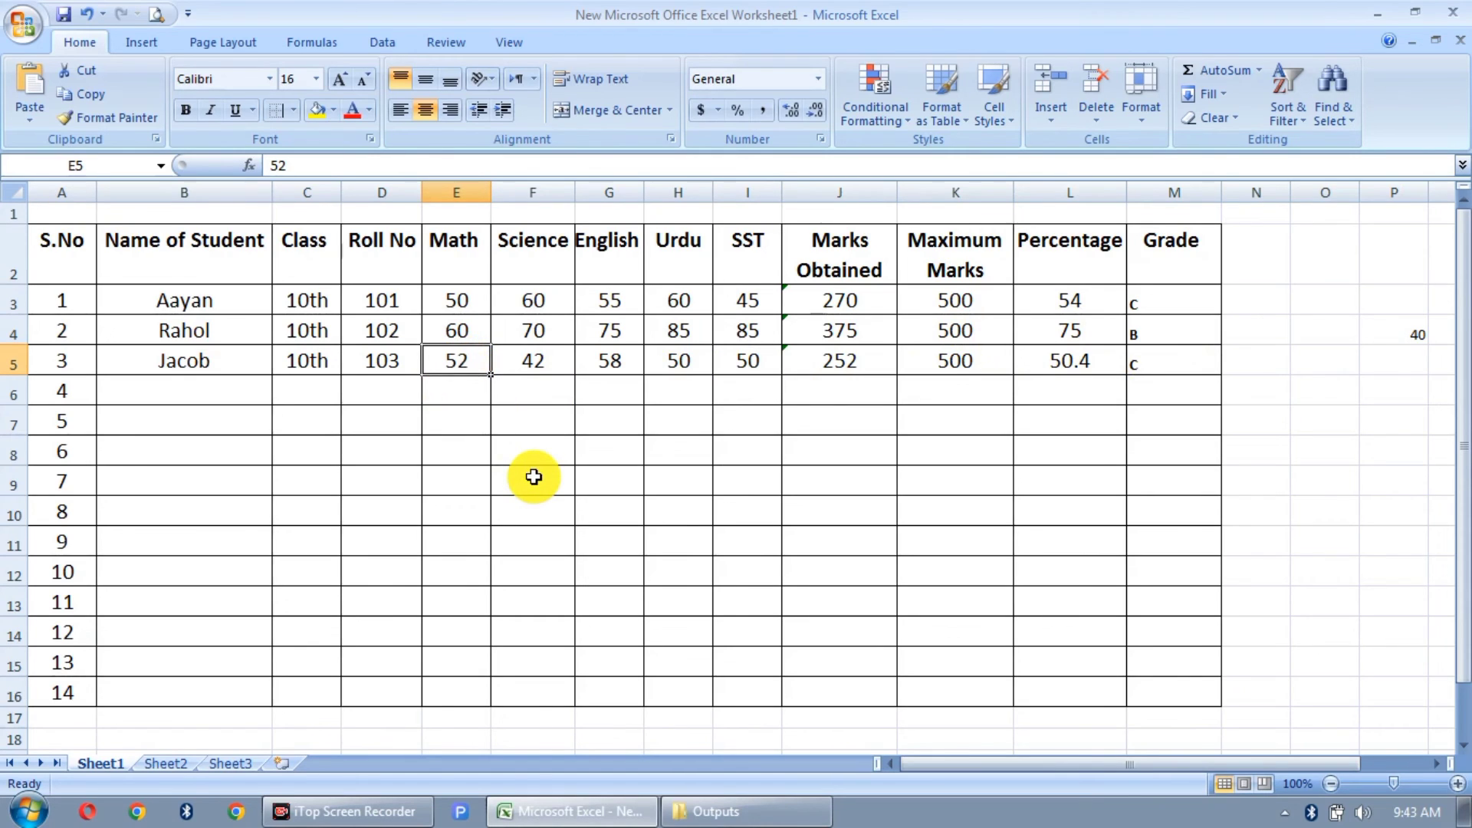
text(36)
key(Tab)
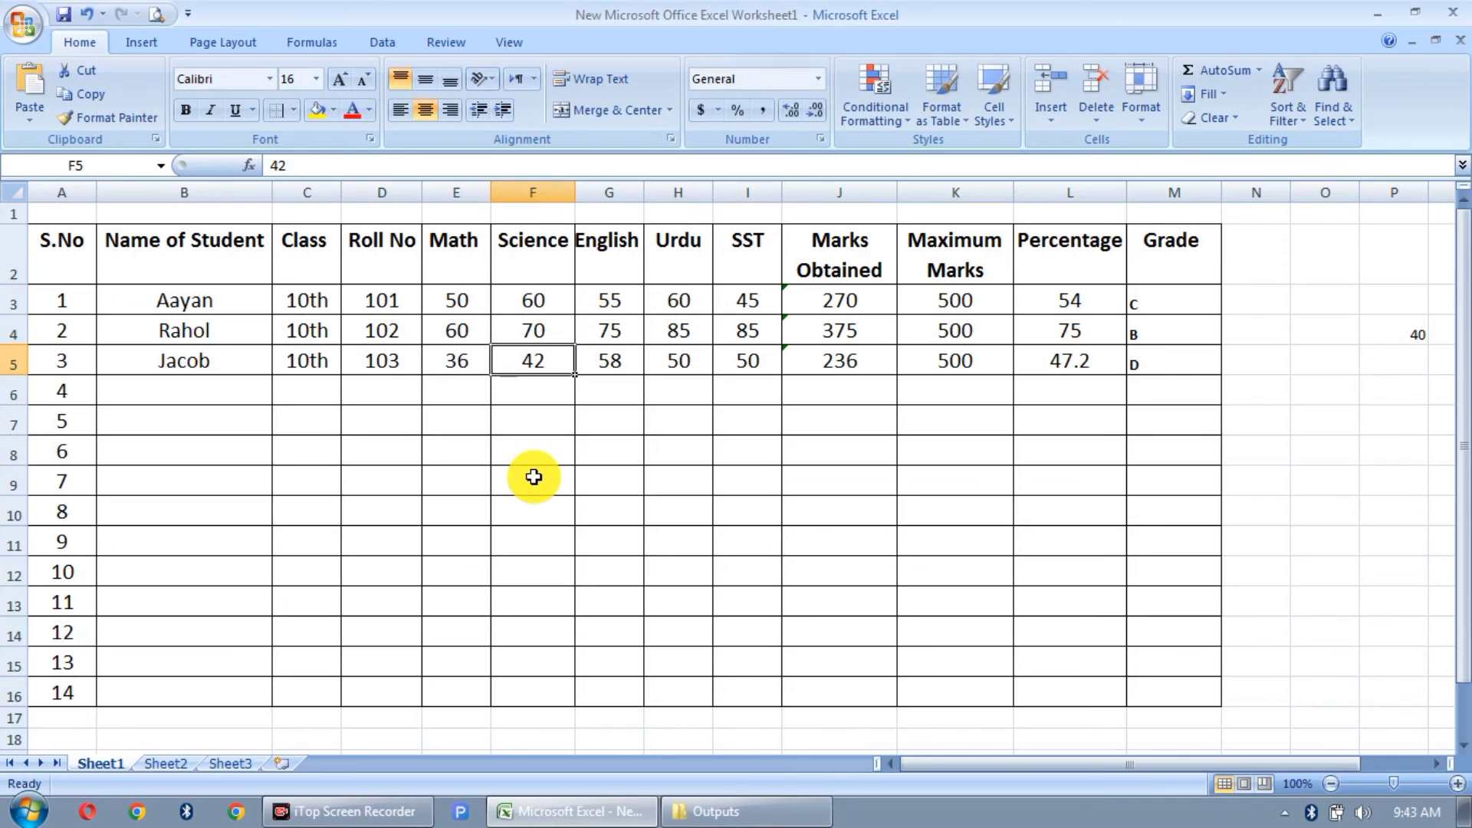
text(35)
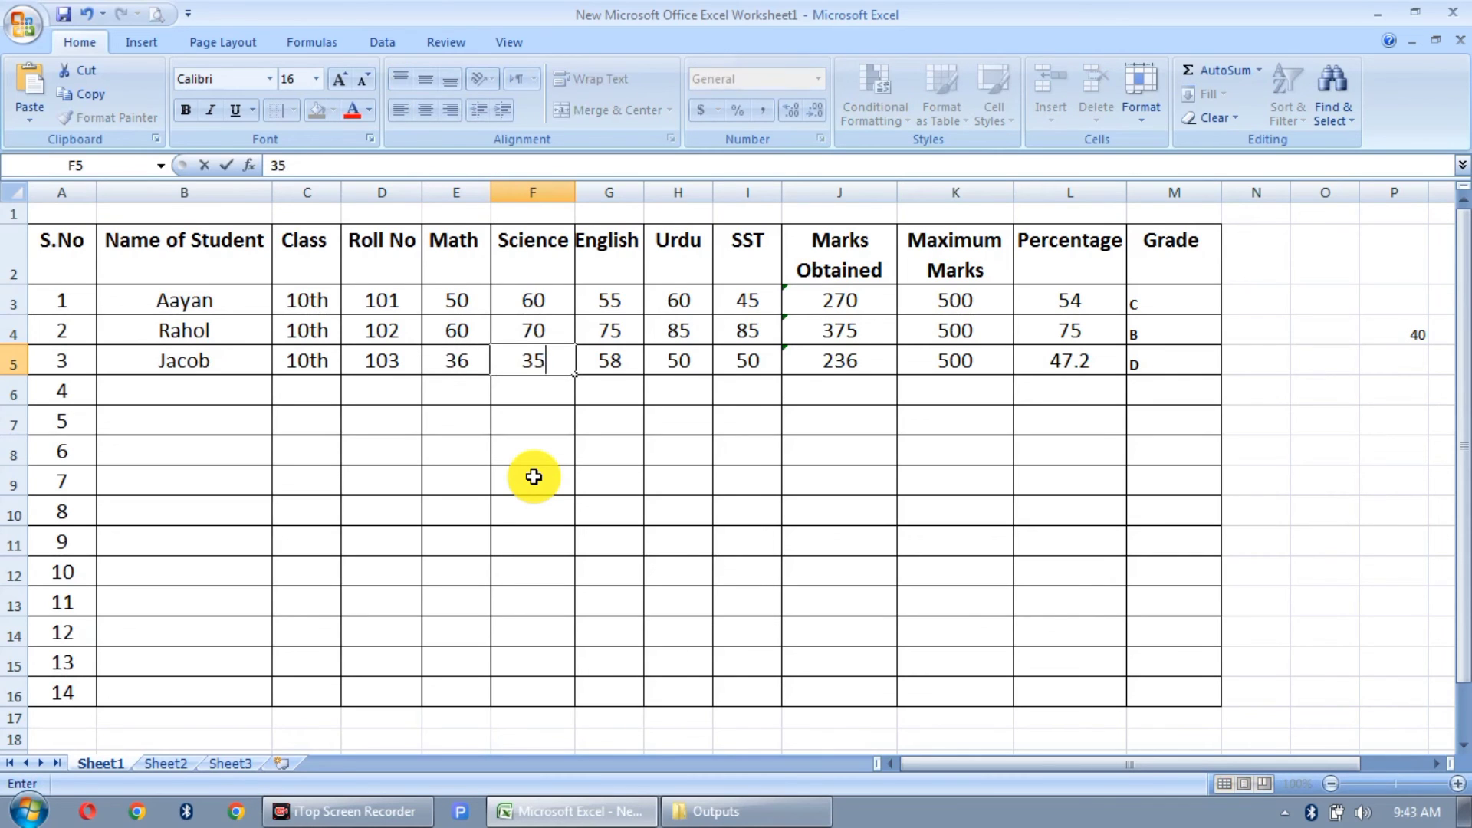
key(Tab)
text(38)
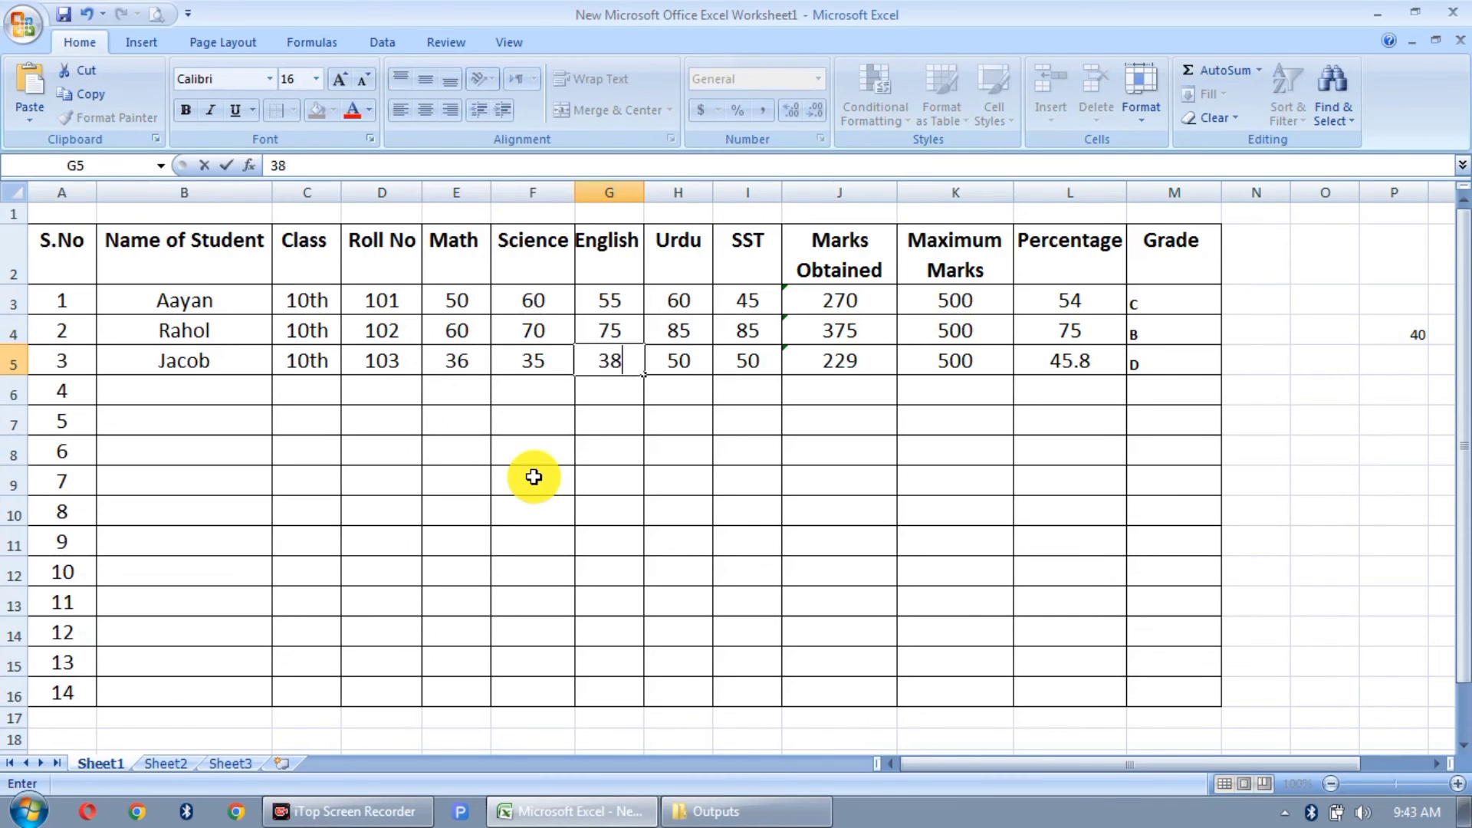
key(Tab)
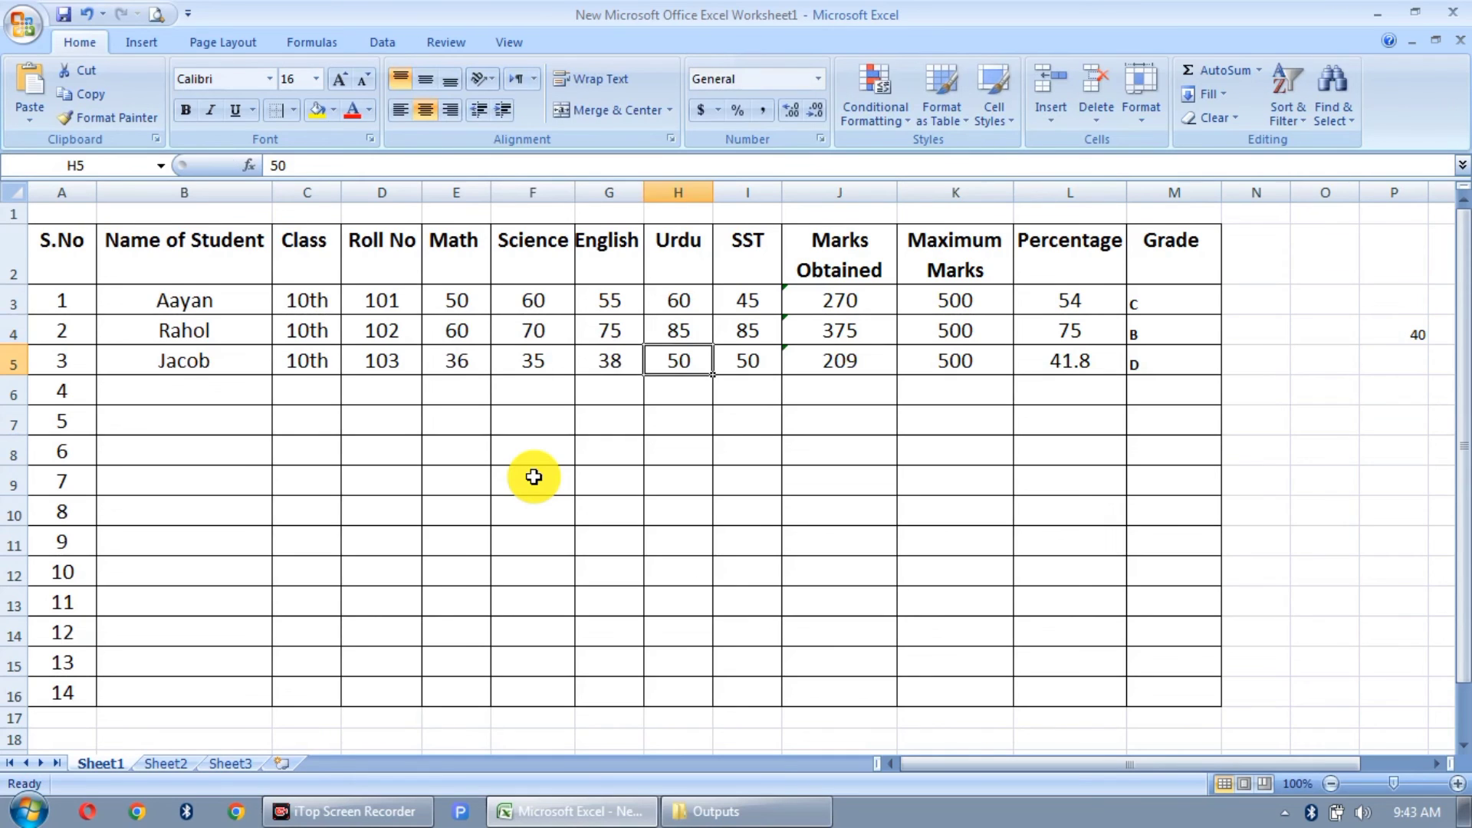
text(42)
key(Tab)
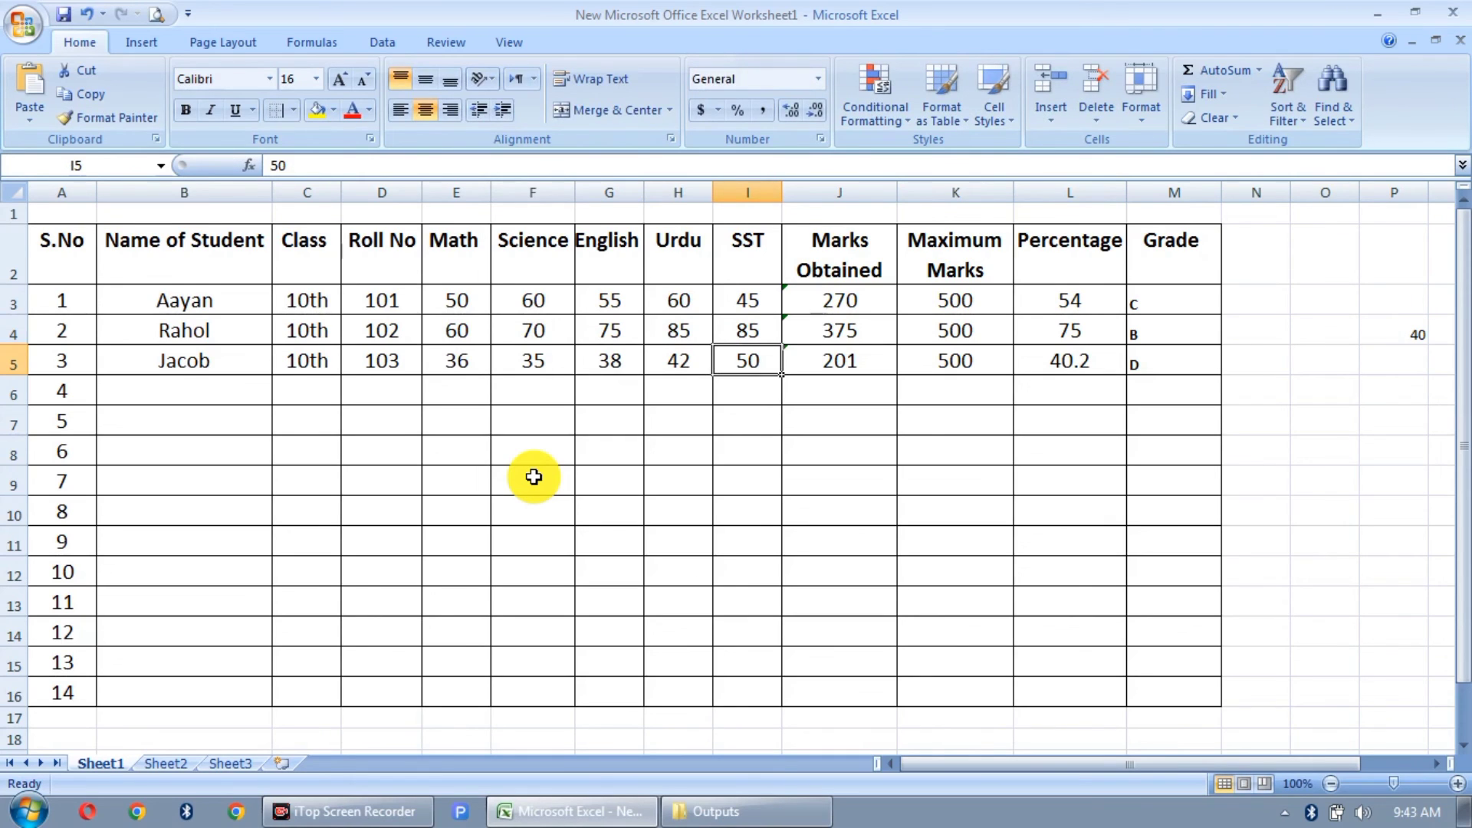
text(37)
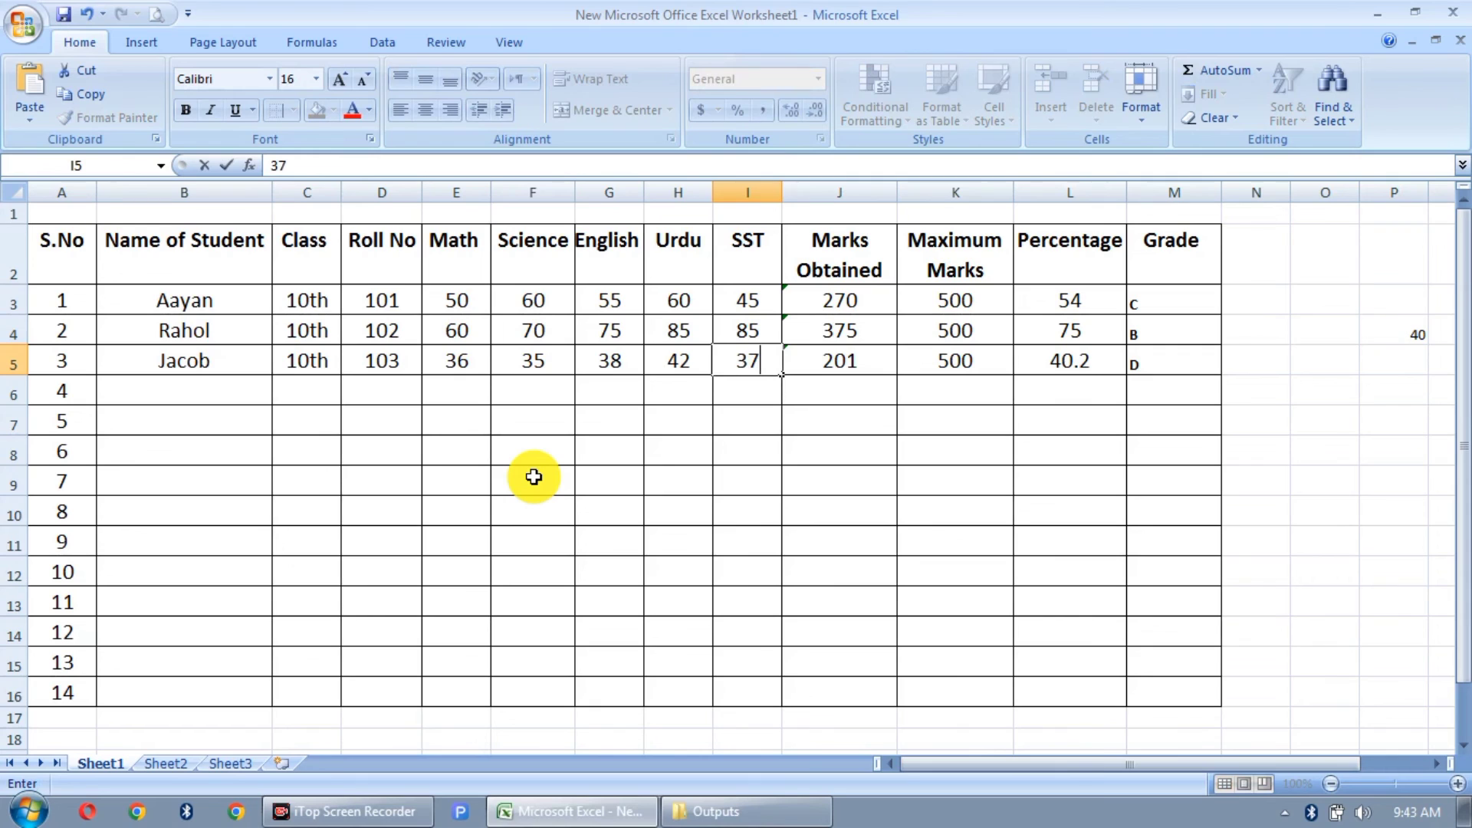
key(Tab)
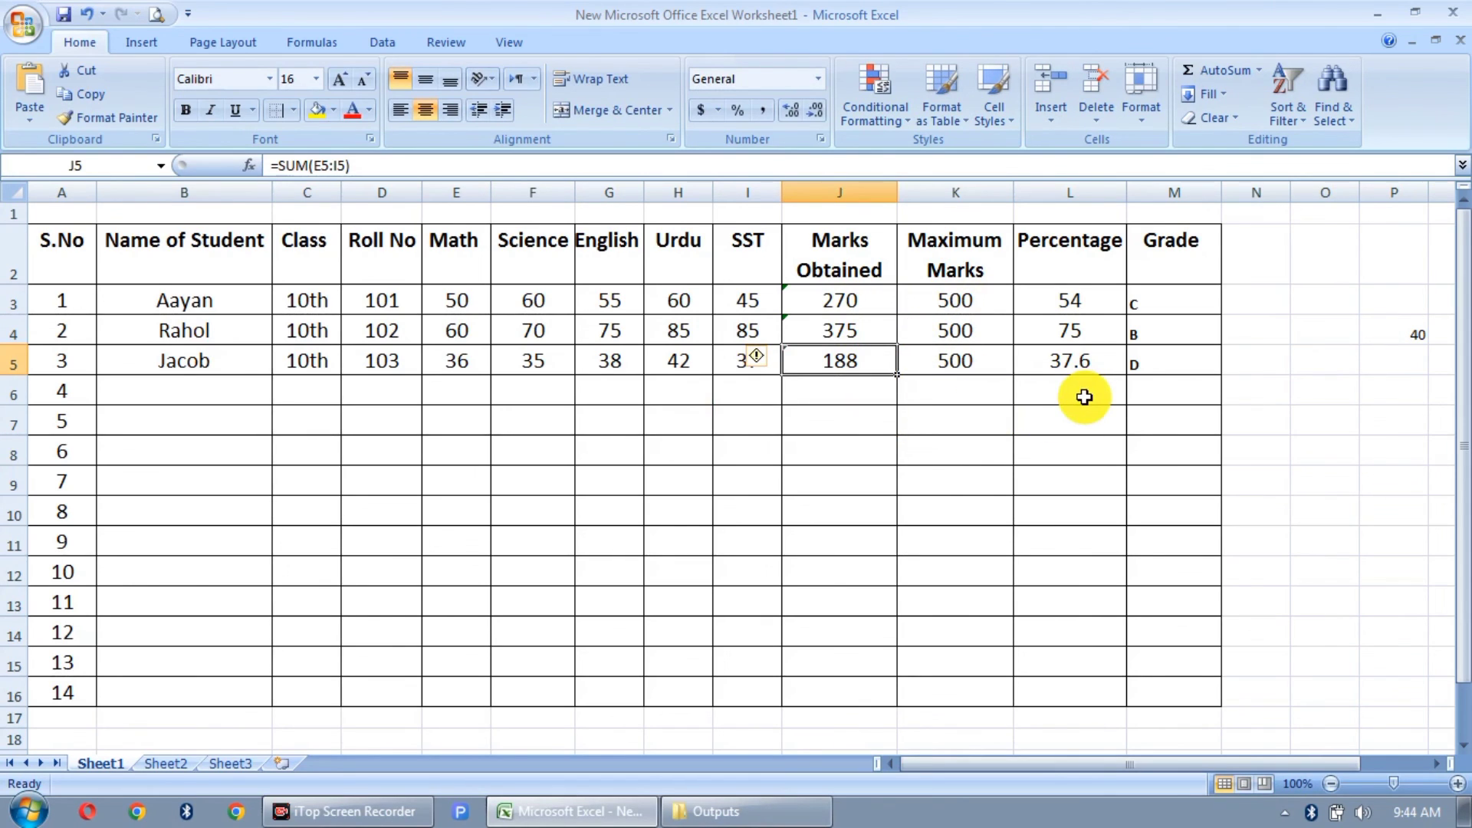
Select grades M3:M5 and increase their font size to 16.
click(1162, 300)
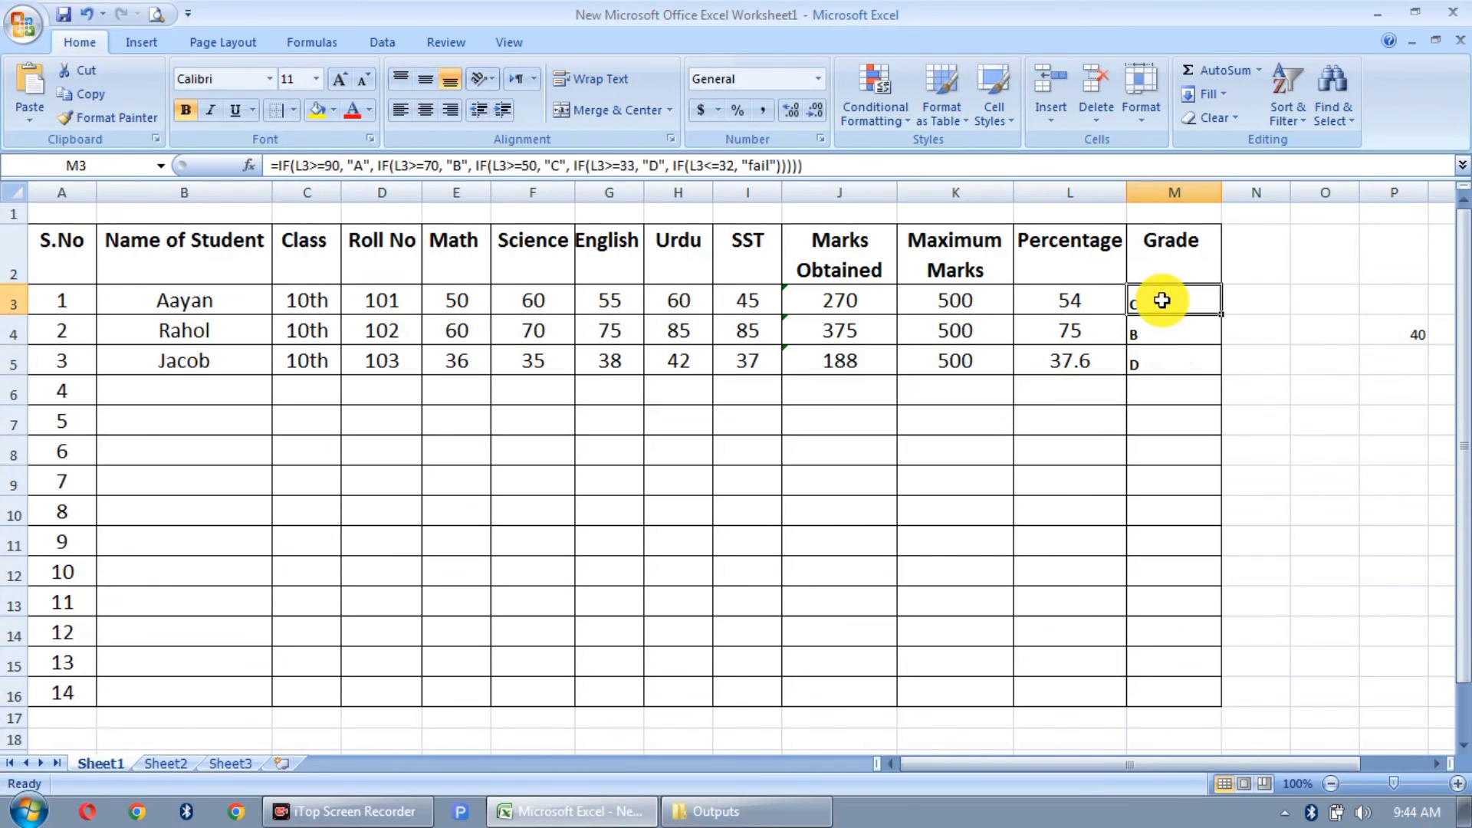
key(shift+Down)
key(shift+Down)
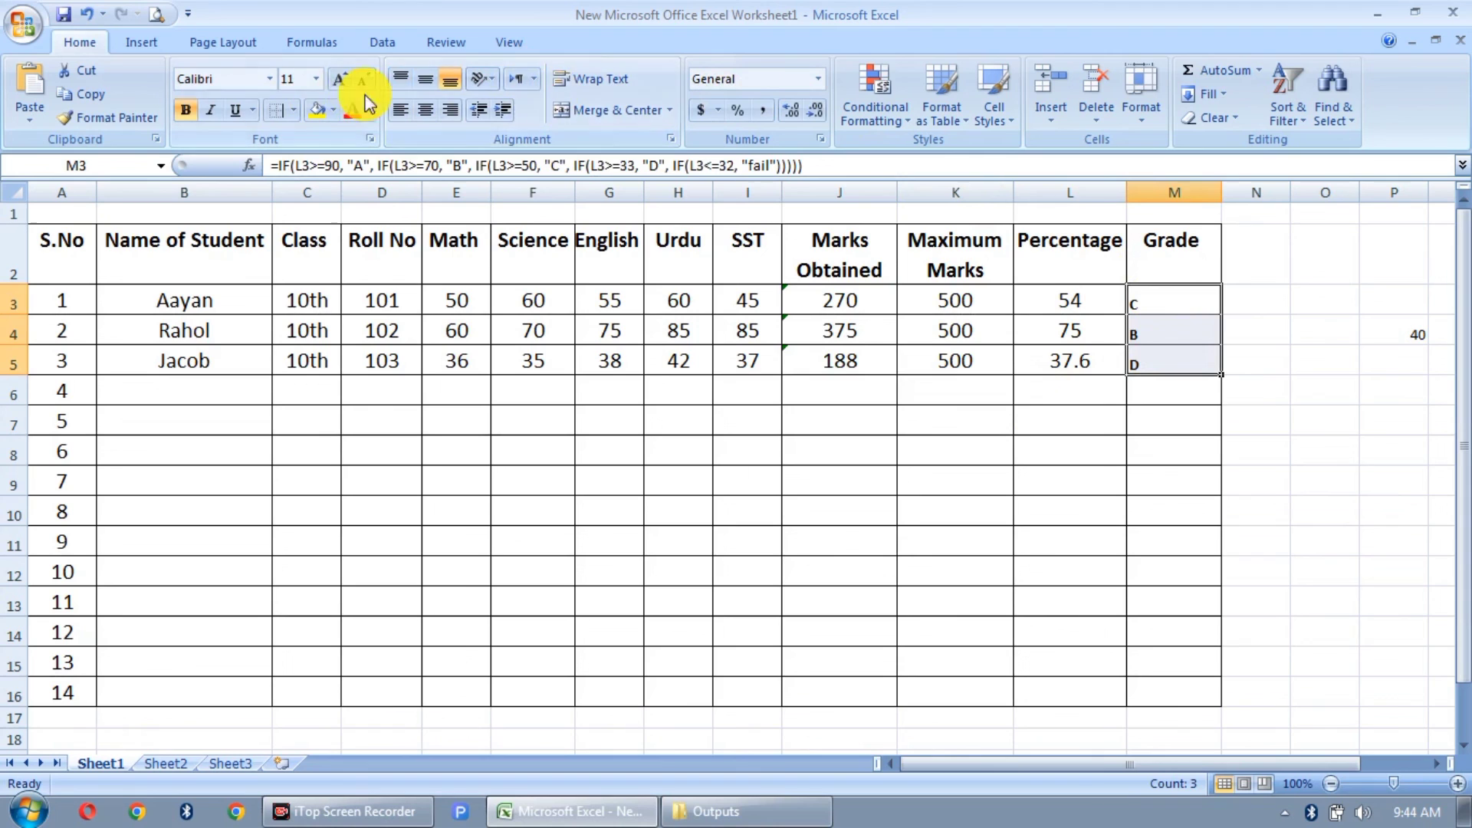
click(343, 80)
click(343, 80)
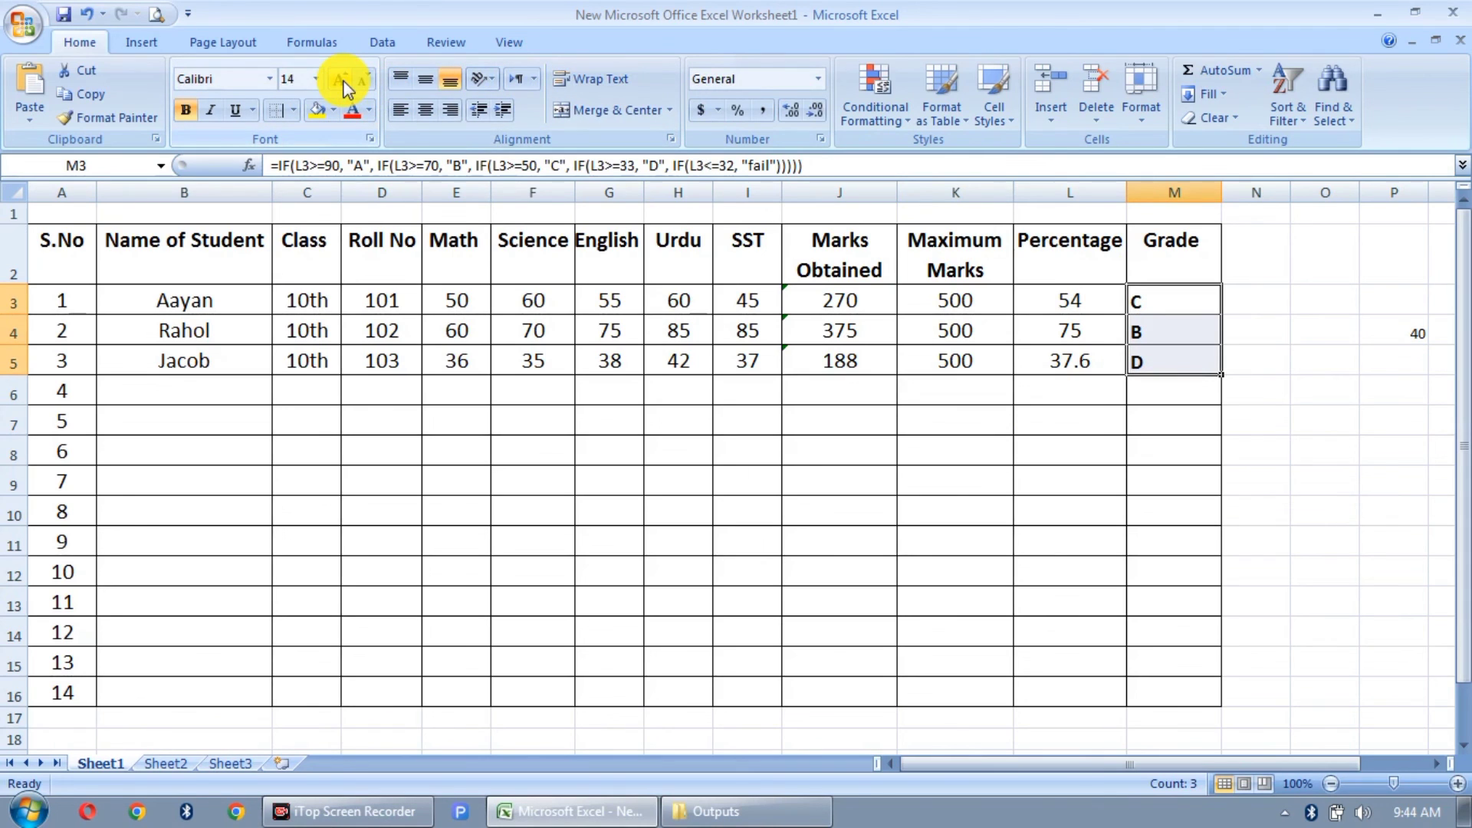
click(369, 84)
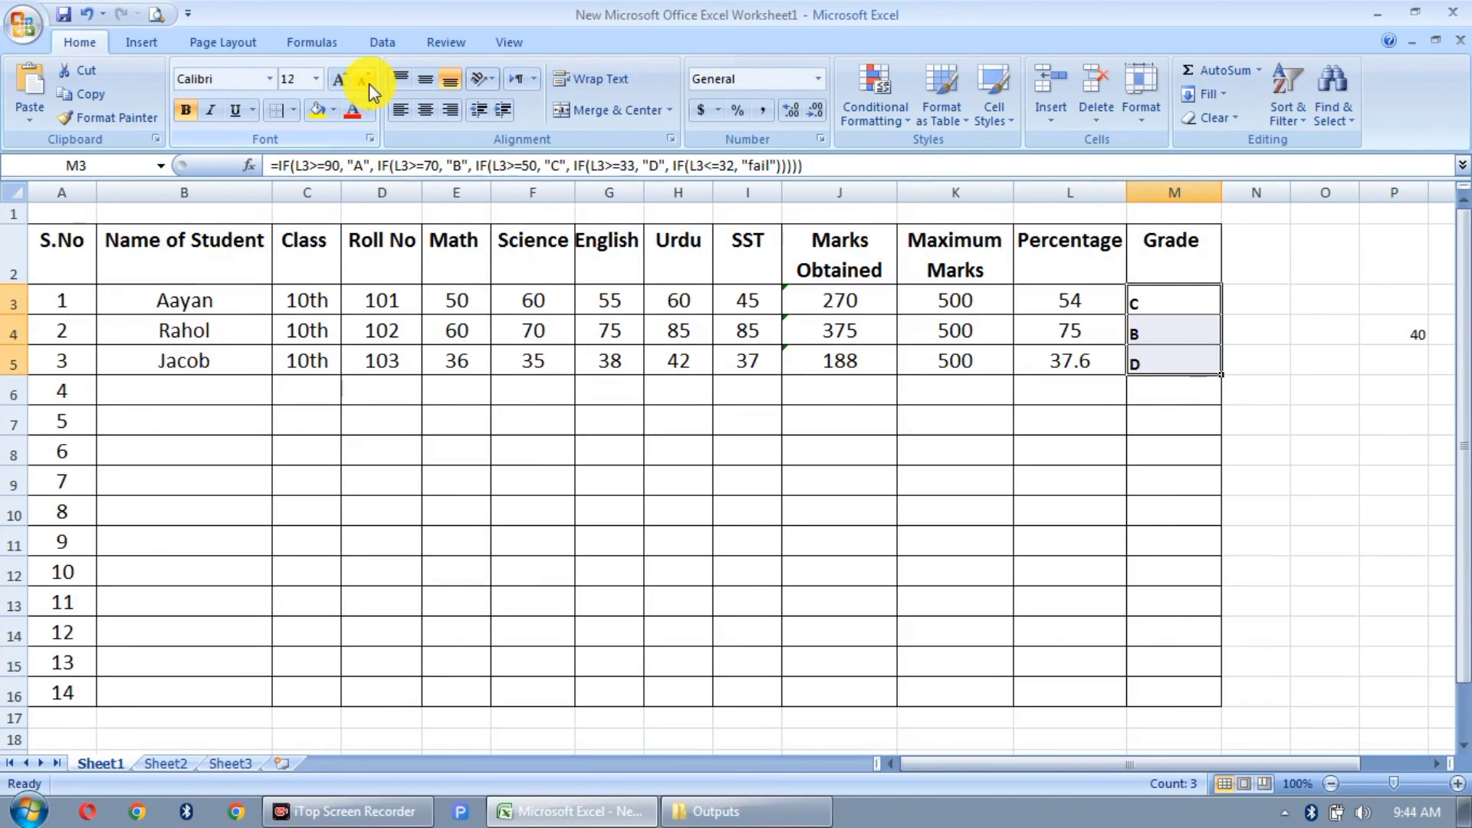
click(337, 83)
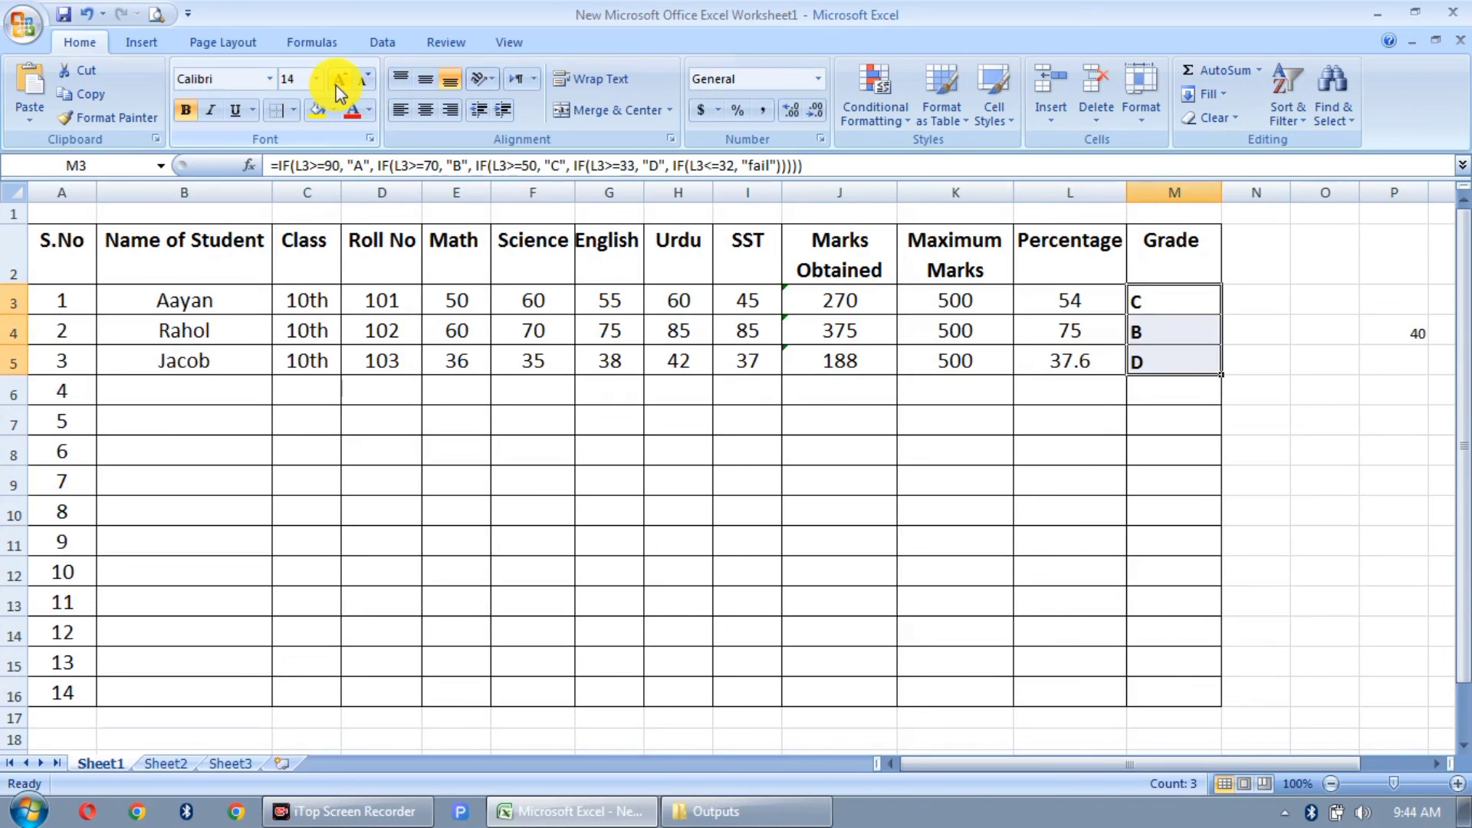
click(338, 86)
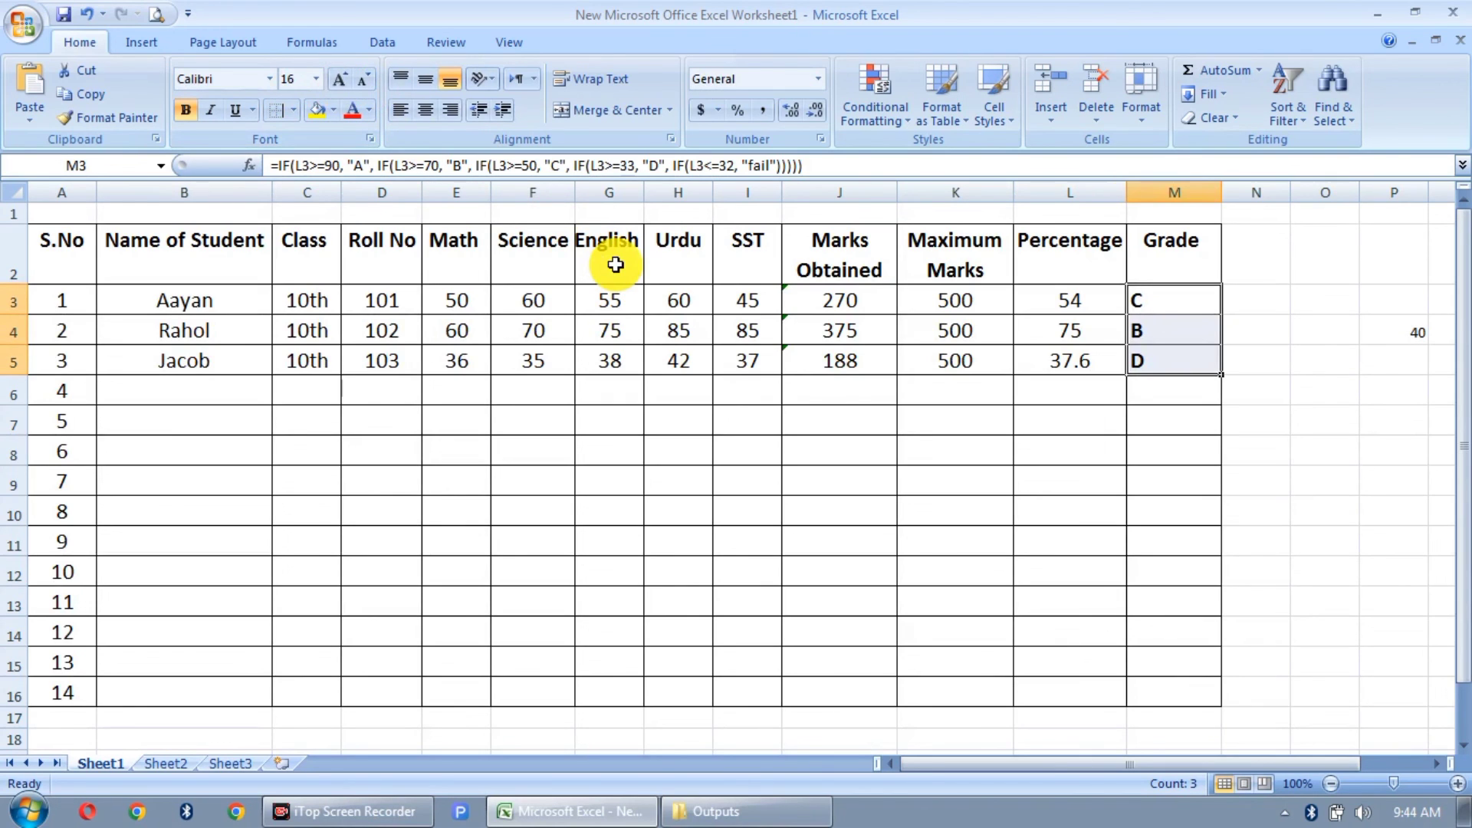